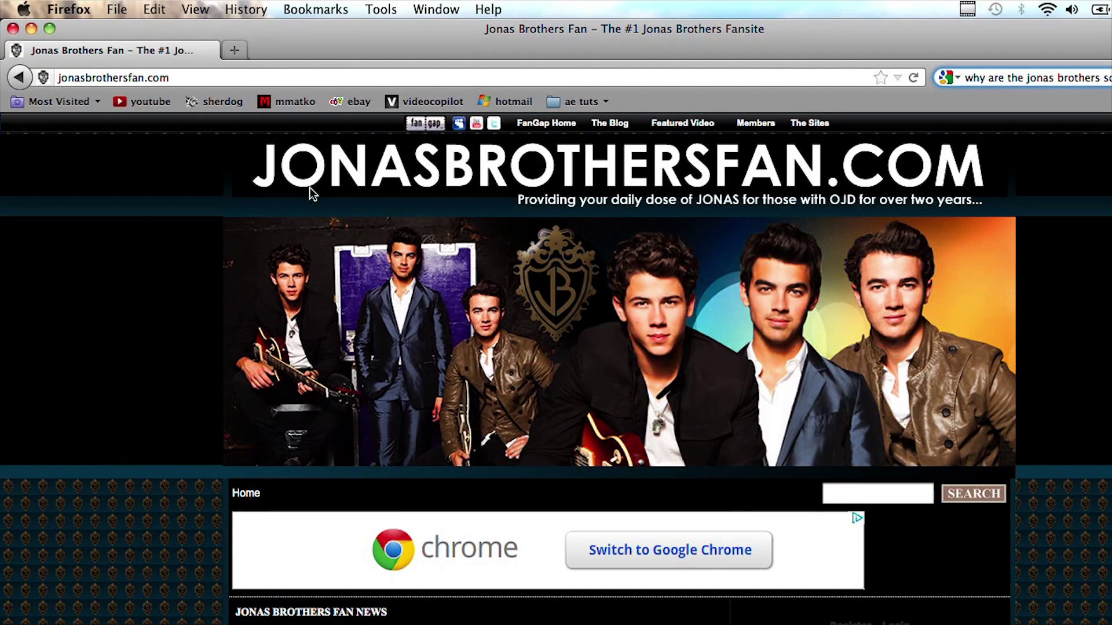
Return to the bruise test ae.aep project and preview the raw footage in the tutorial comp
click(13, 30)
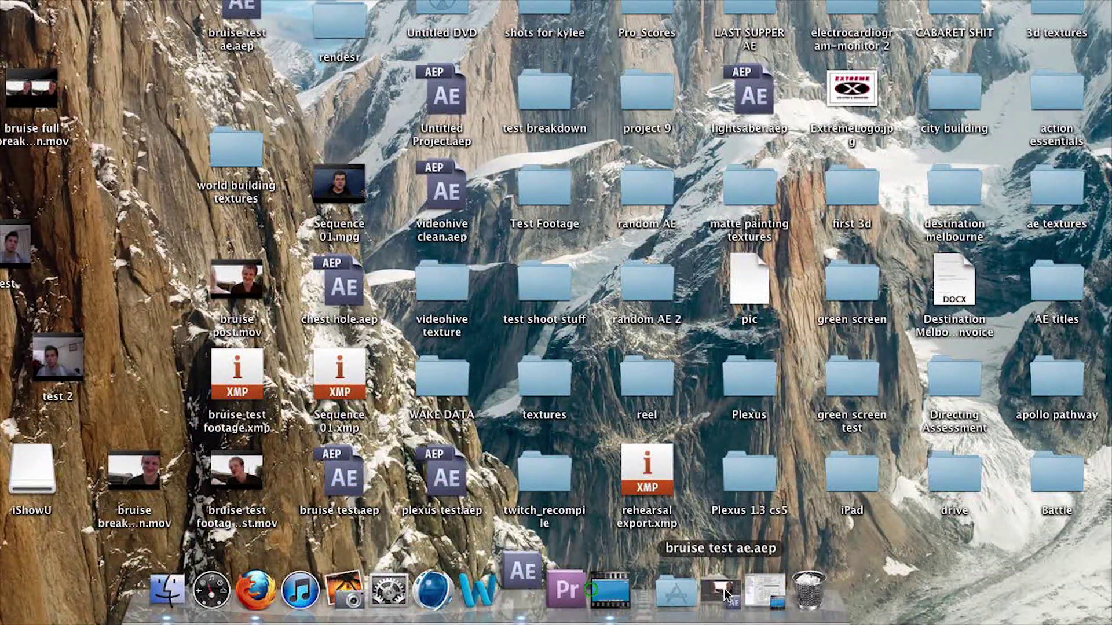
click(724, 589)
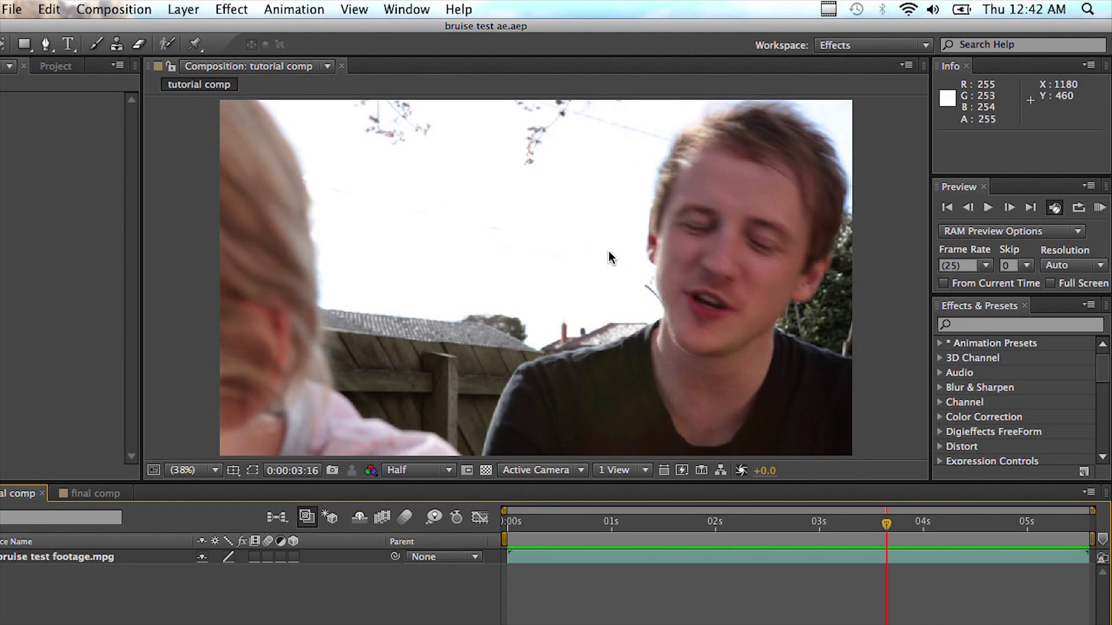
key(space)
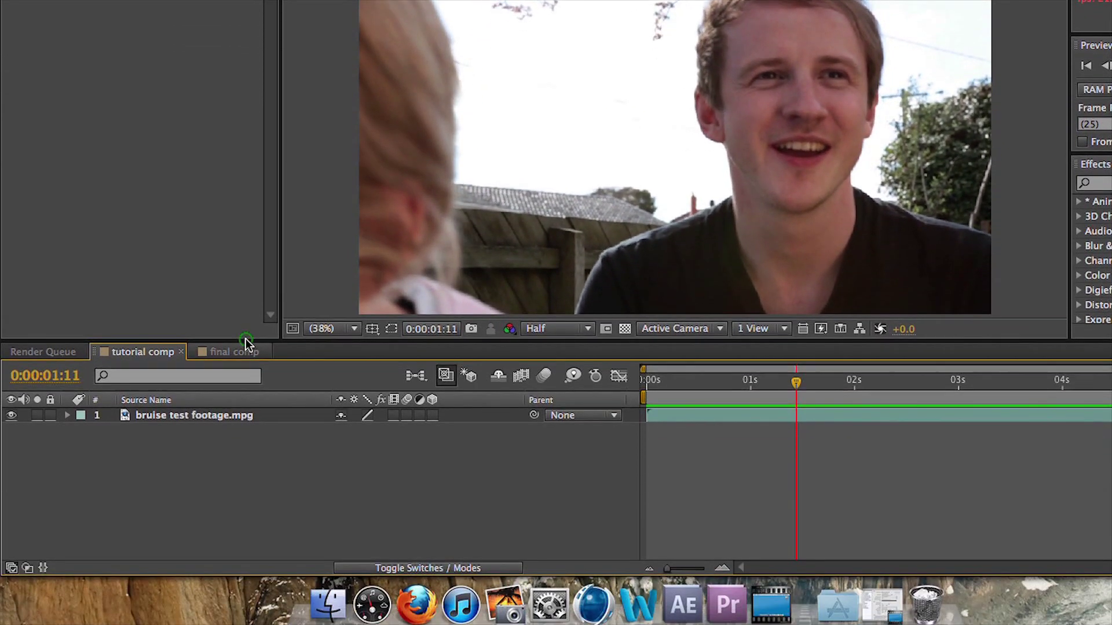
Preview the final comp, then step through frames around five seconds to inspect the purple bruise
click(245, 493)
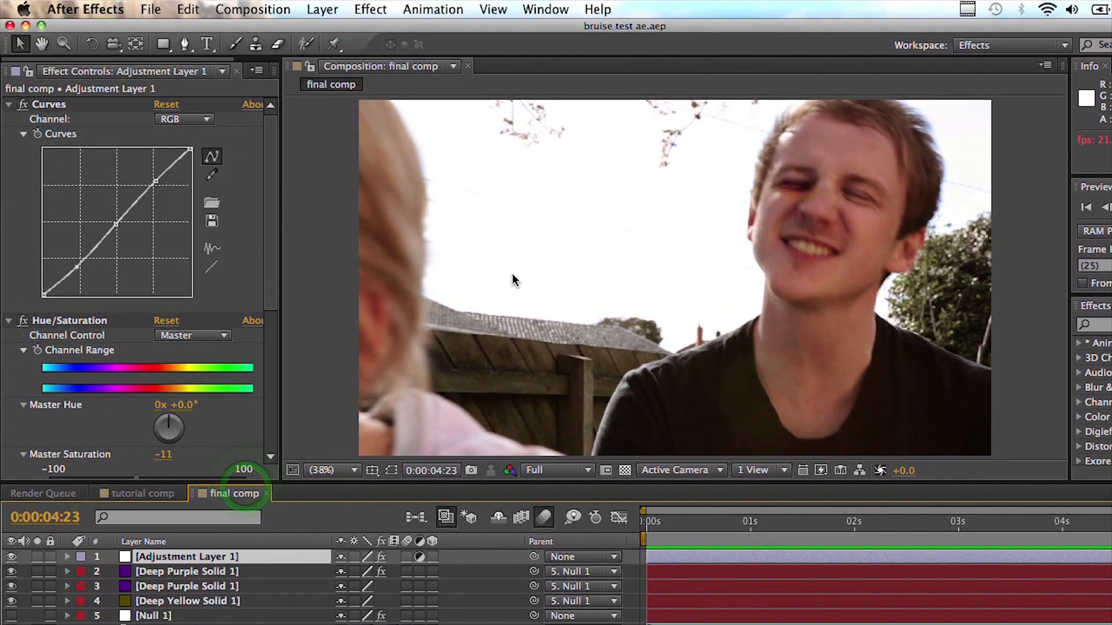
key(space)
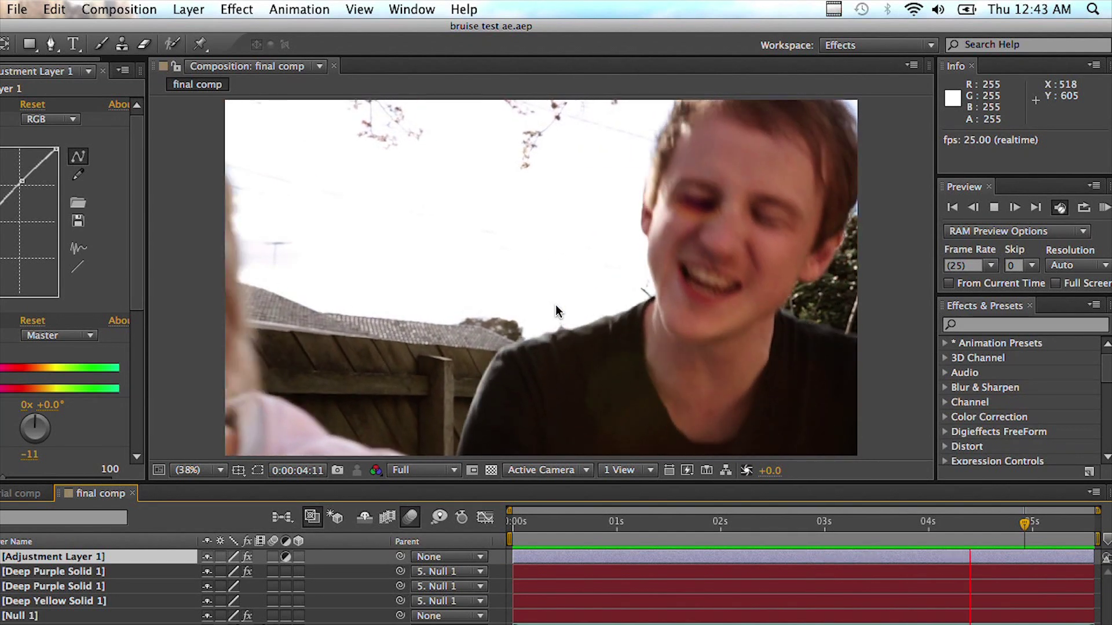
key(space)
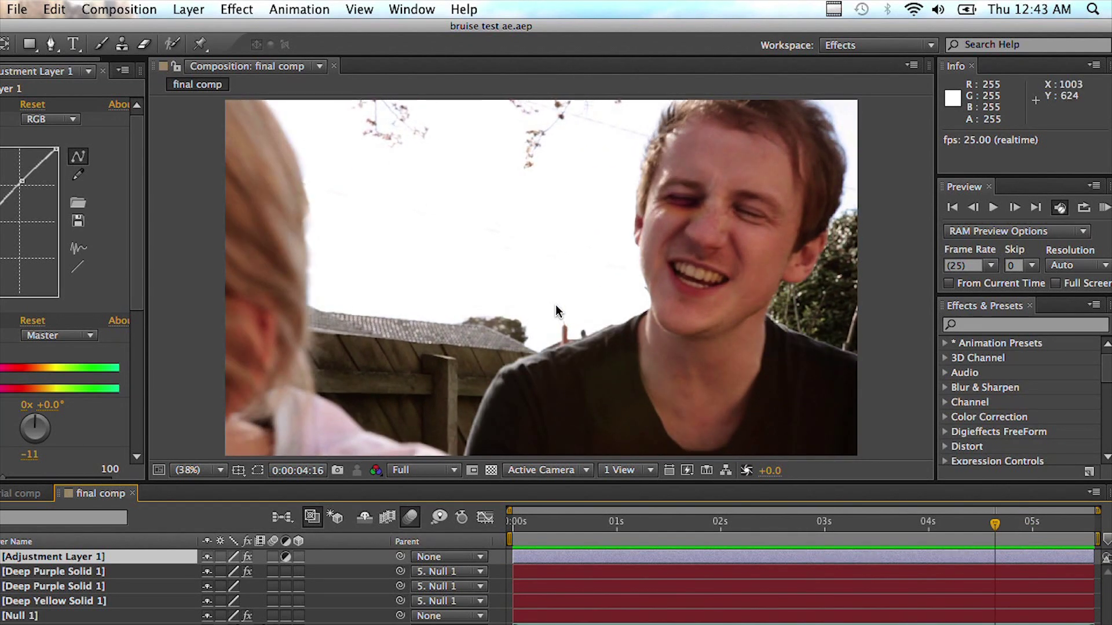
key(Page_Down)
key(Page_Down)
key(Page_Down)
key(Page_Down)
key(Page_Down)
key(Page_Down)
key(Page_Down)
key(Page_Down)
key(Page_Down)
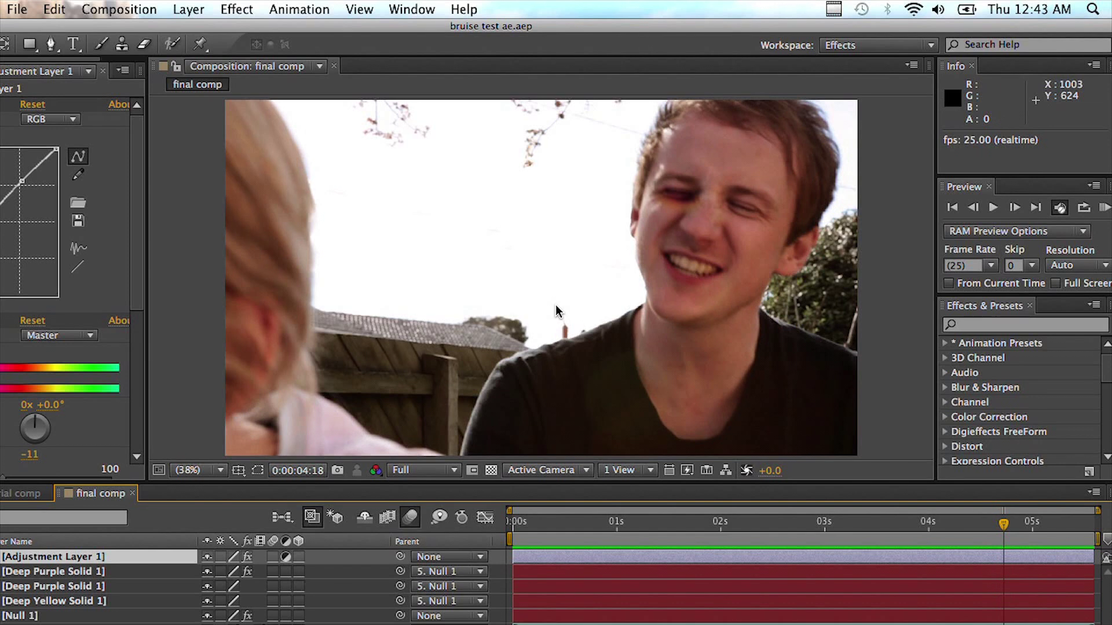
key(Page_Up)
key(Page_Up)
key(Page_Up)
key(Page_Up)
key(Page_Up)
key(Page_Up)
key(Page_Up)
key(Page_Up)
key(Page_Up)
key(Page_Up)
key(Page_Up)
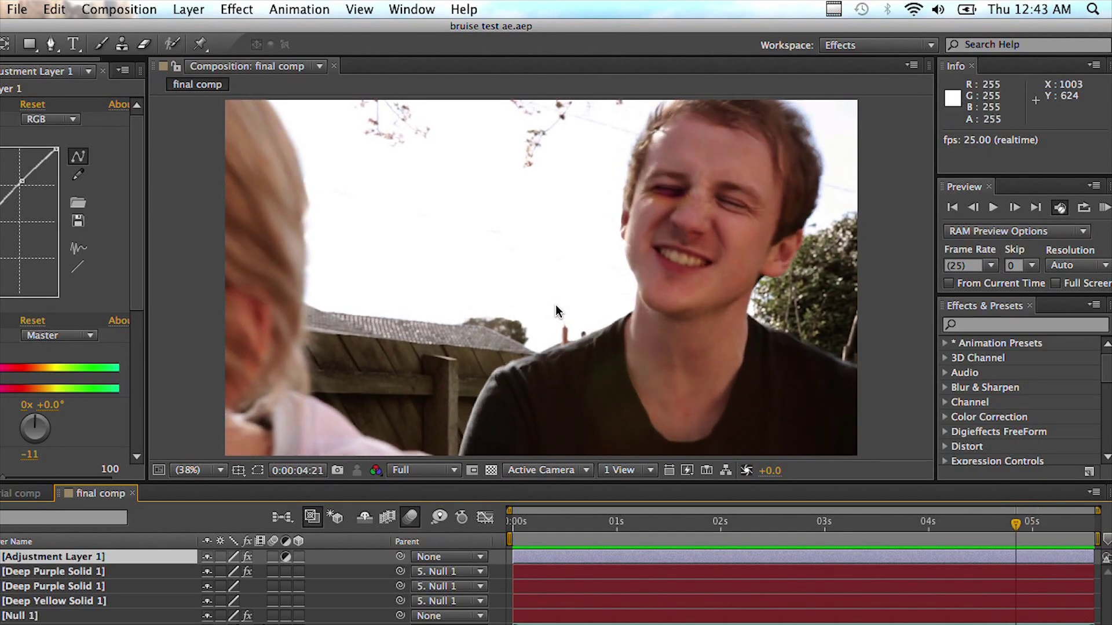
key(Page_Down)
key(Page_Down)
key(Page_Down)
key(Page_Down)
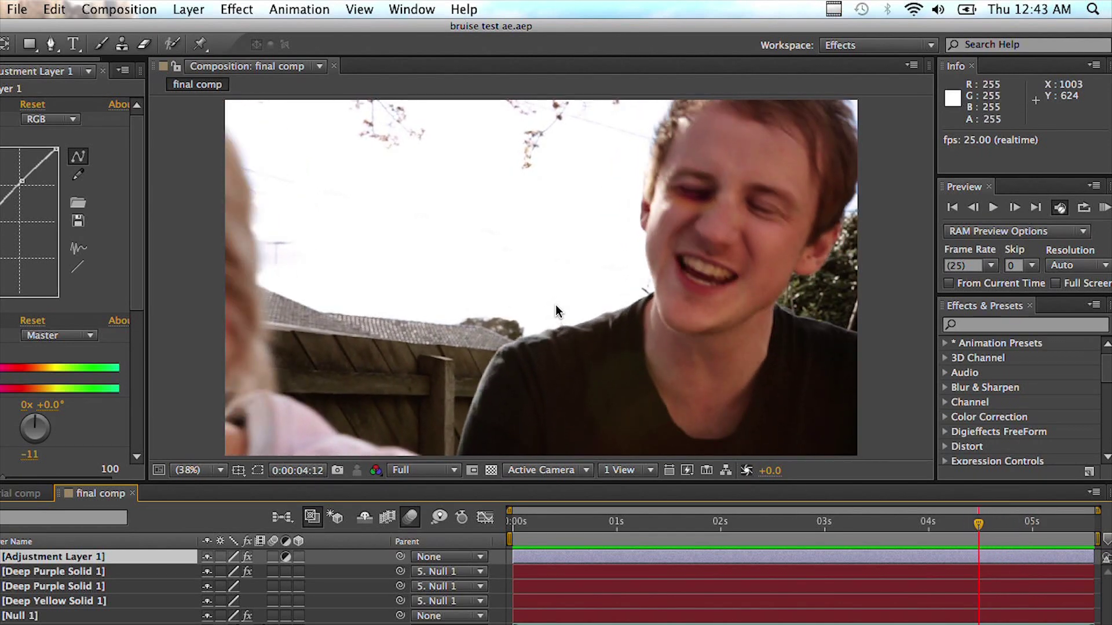
key(Page_Down)
key(Page_Down)
key(Page_Down)
key(Page_Down)
key(Page_Down)
key(Page_Down)
key(Page_Down)
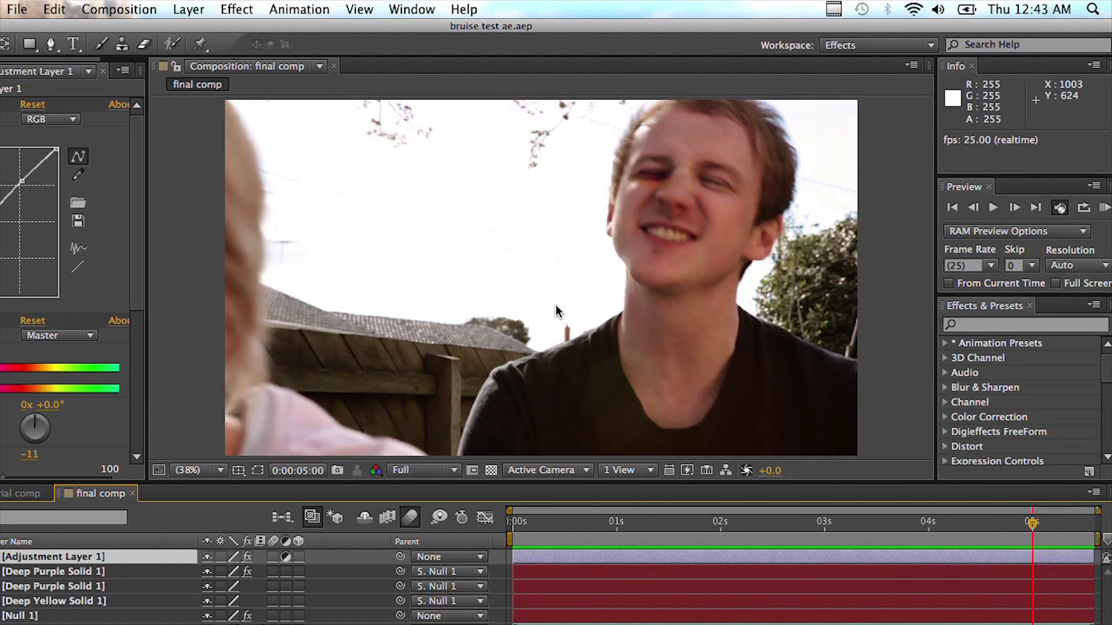
key(Page_Up)
key(Page_Up)
key(Page_Up)
key(Page_Up)
key(Page_Up)
key(Page_Up)
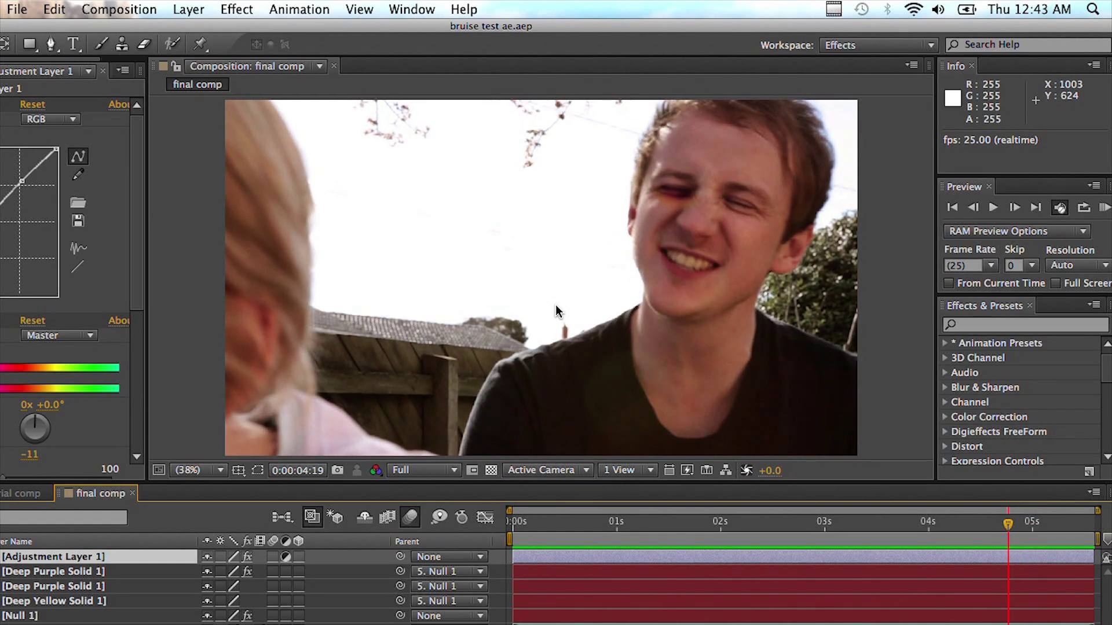
Launch mocha for After Effects from Spotlight search
click(1099, 7)
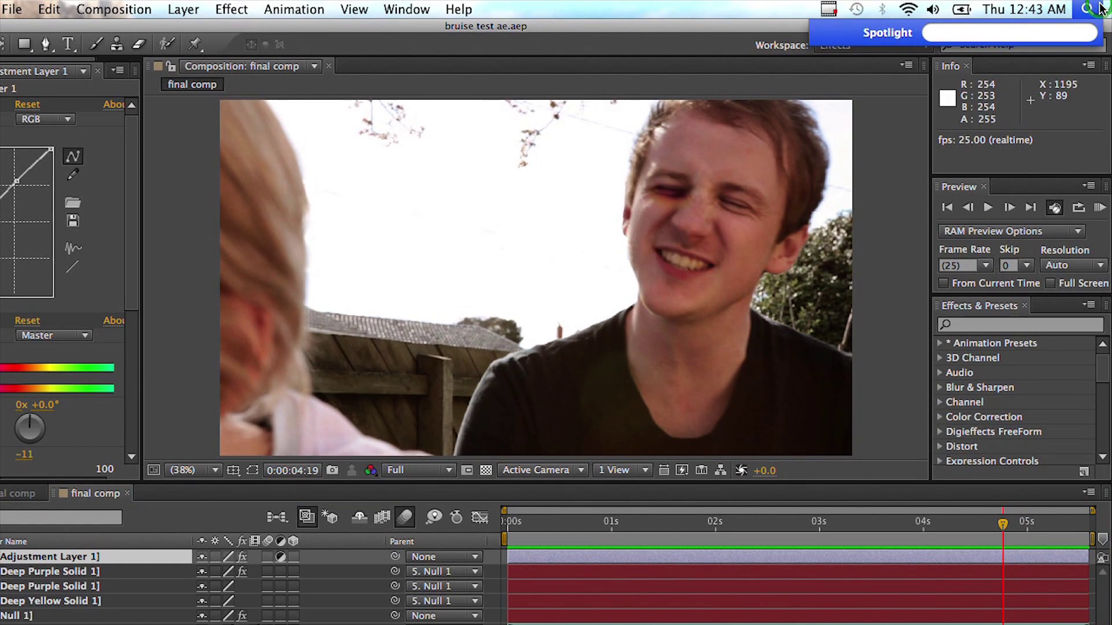
text(mocha)
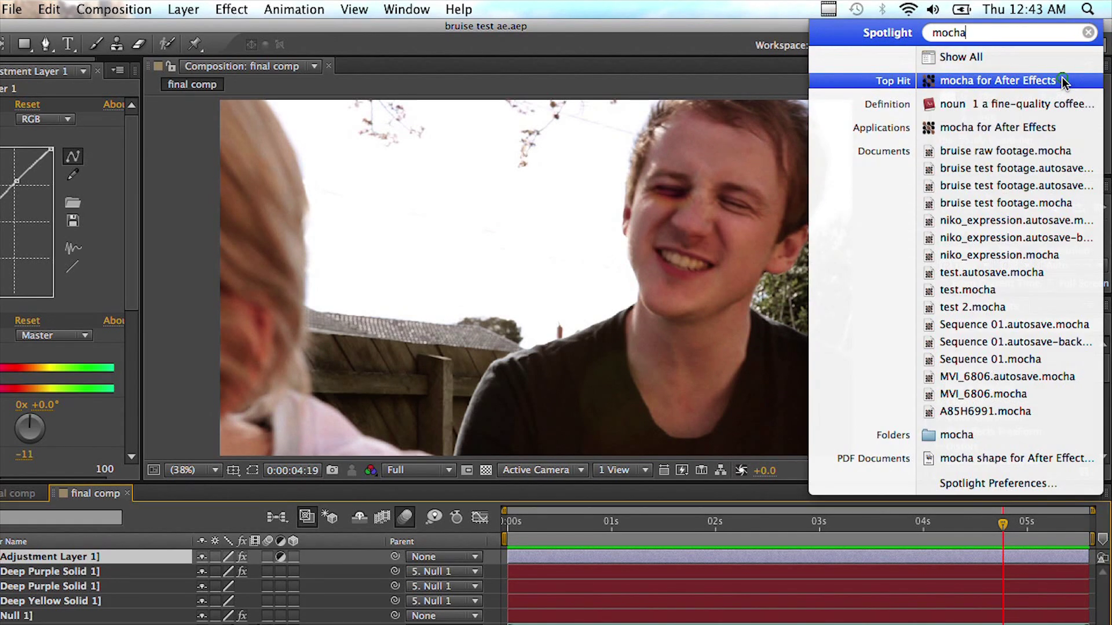
click(1060, 82)
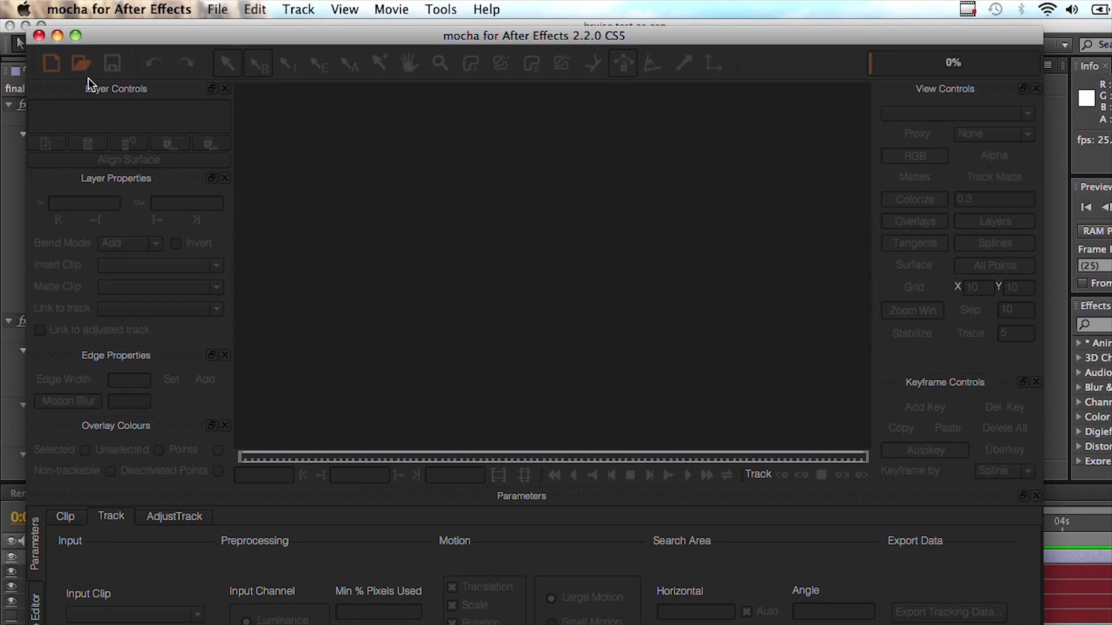
Create a new mocha project from bruise raw footage.mpg, frames 0–143 at 25 fps, overwriting the existing file
click(57, 69)
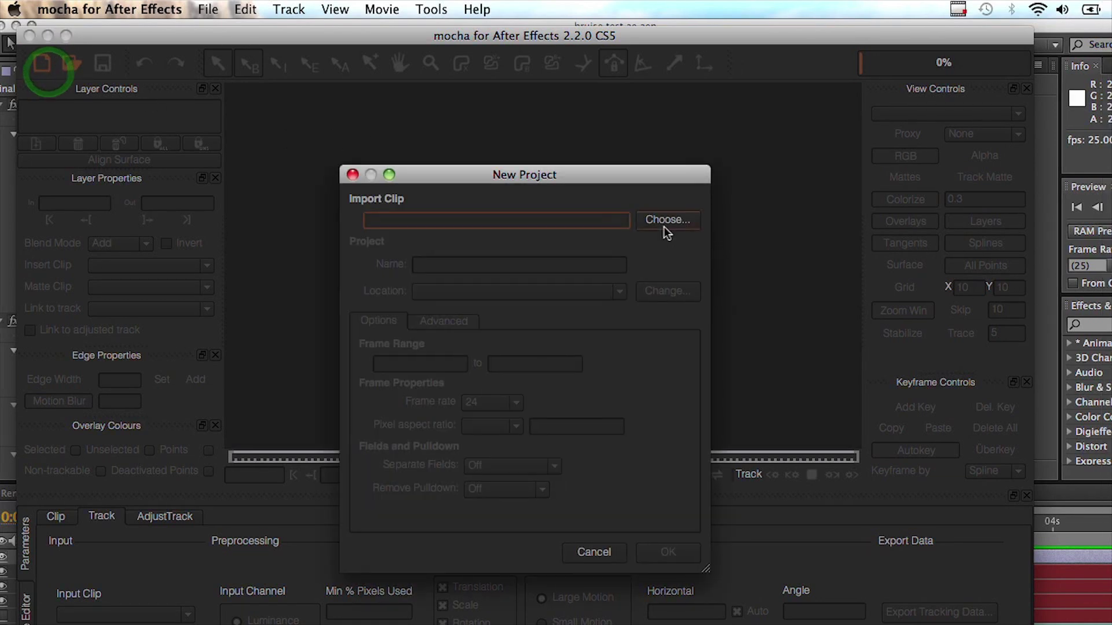
click(673, 226)
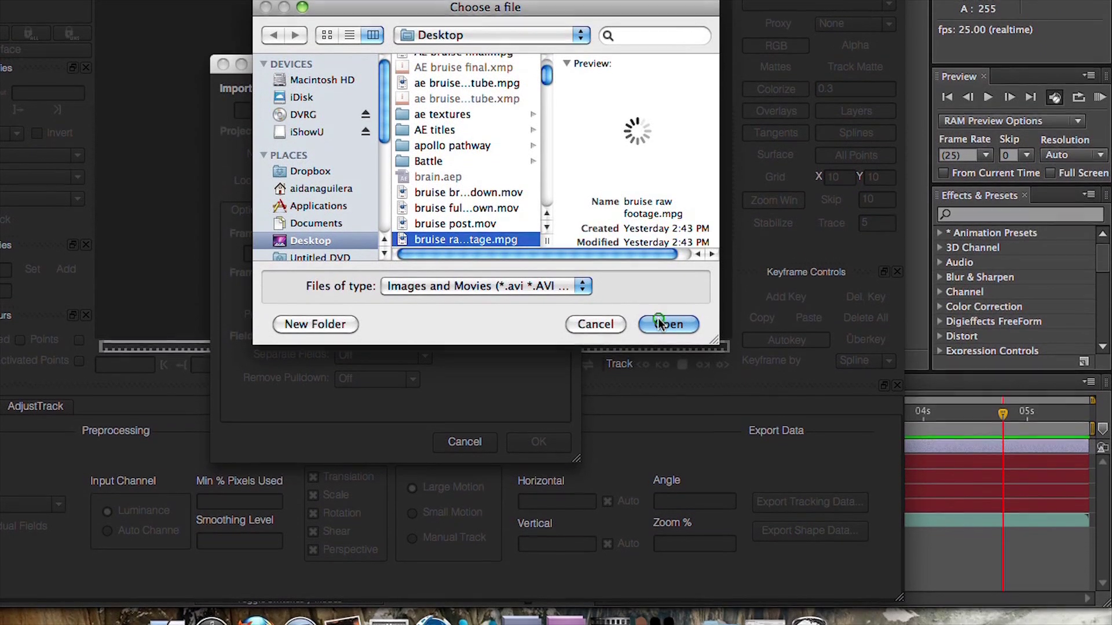
click(747, 398)
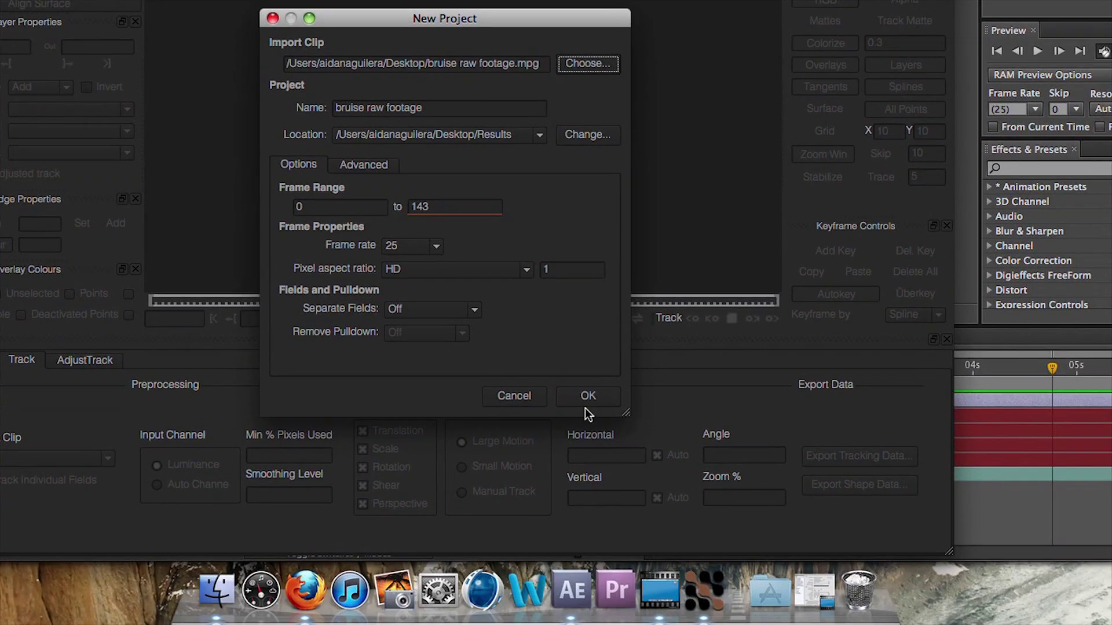
click(665, 556)
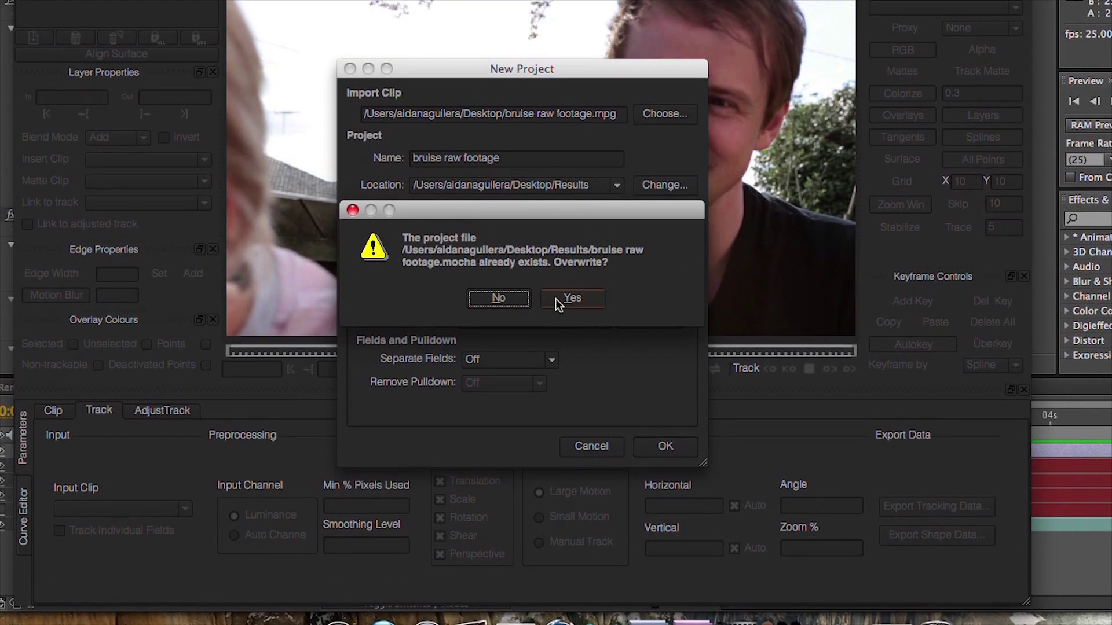
click(554, 267)
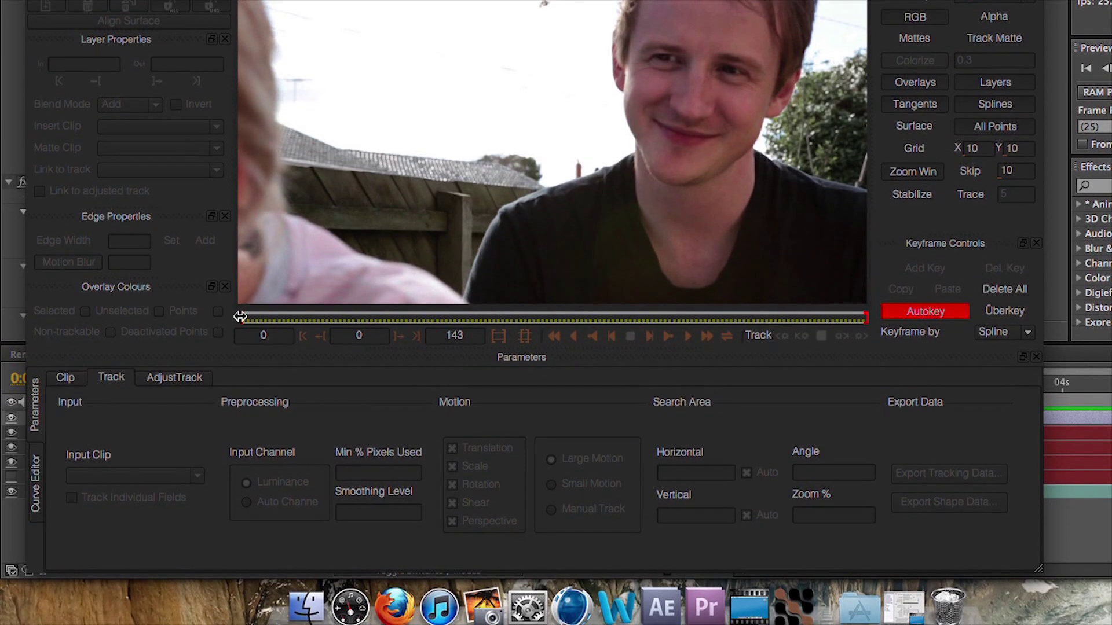
Scrub the clip back to frame 0 and zoom the viewer in on the man's face
drag(308, 313, 233, 314)
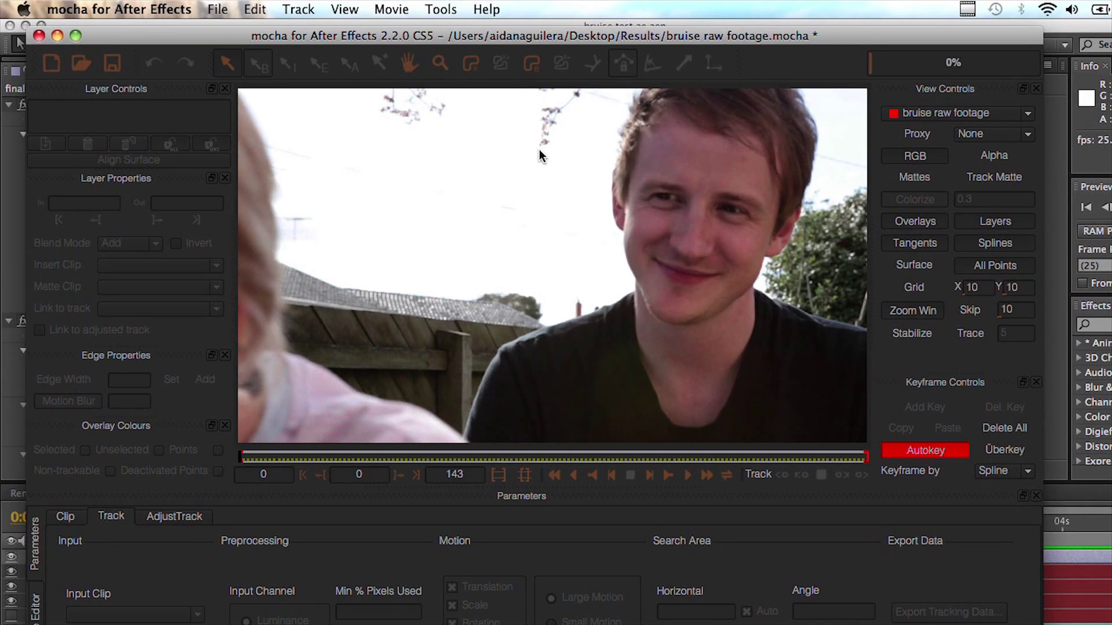
click(443, 65)
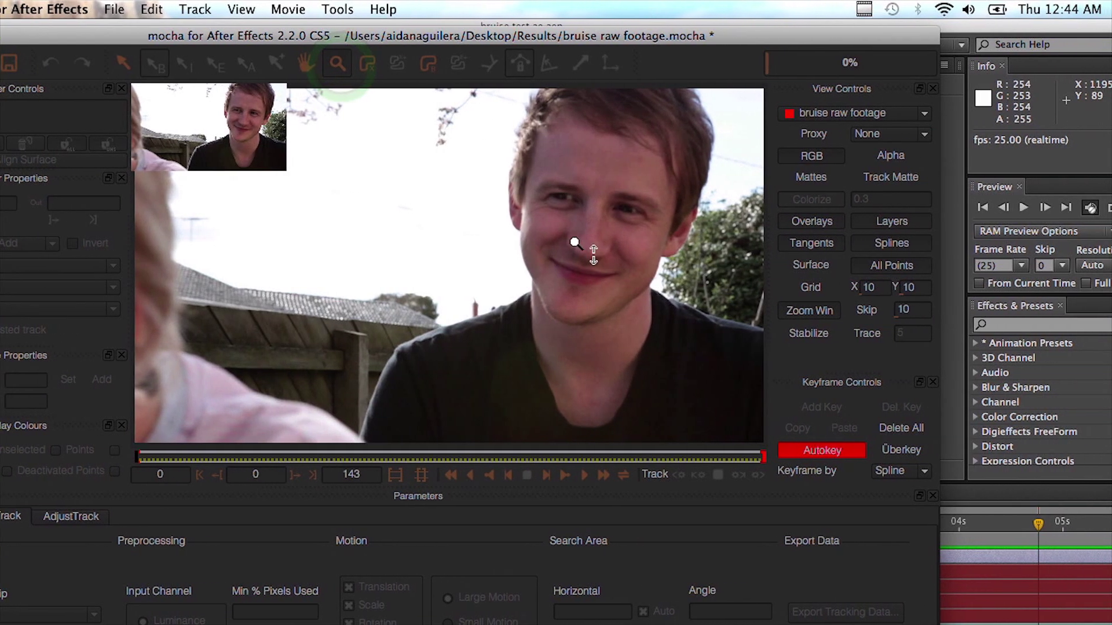
click(573, 243)
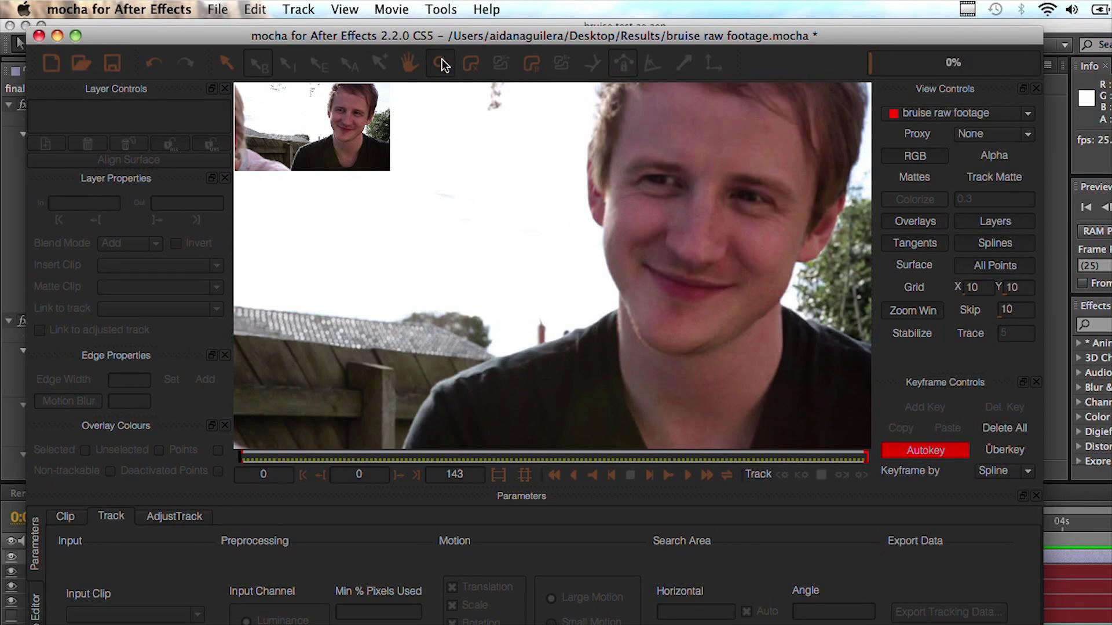
click(475, 63)
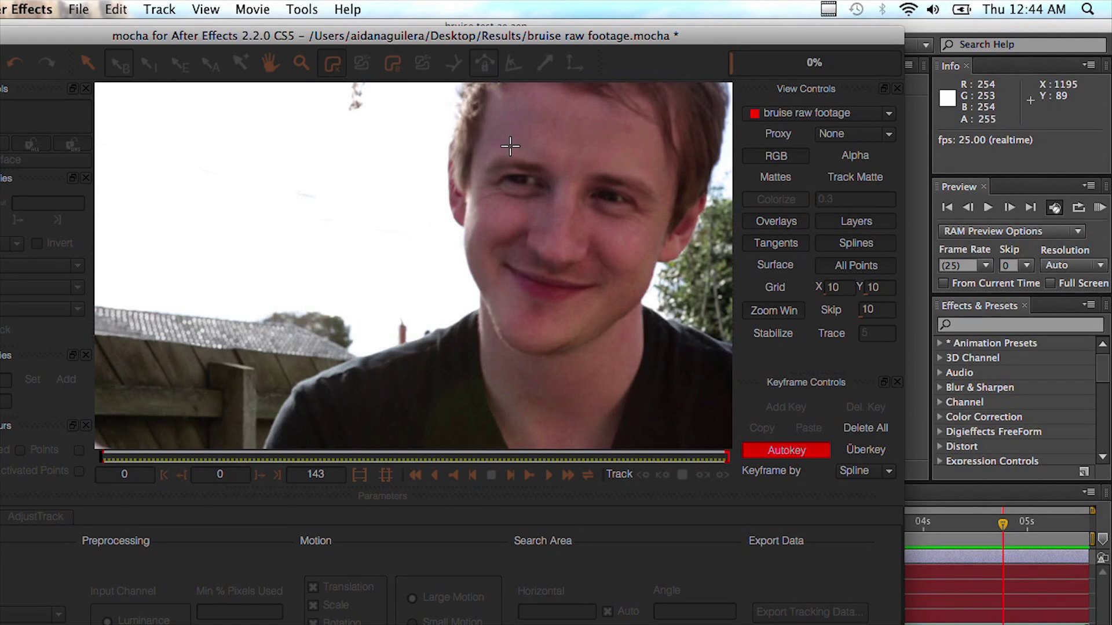
Outline the man's eyes and upper cheeks with a closed X-spline shape on Layer 1
click(489, 150)
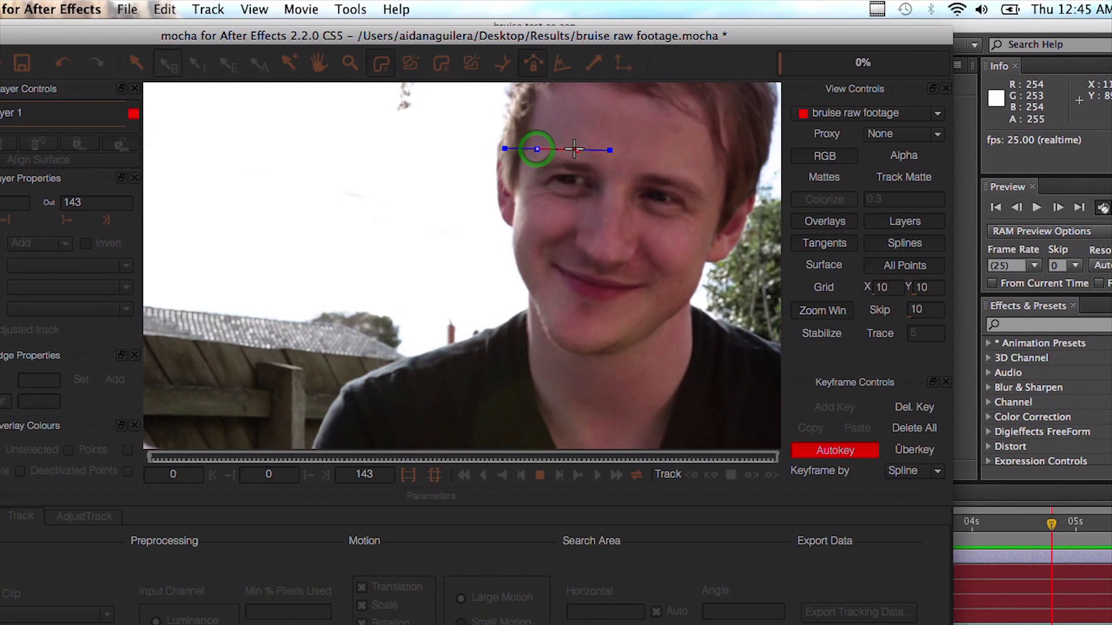
click(575, 150)
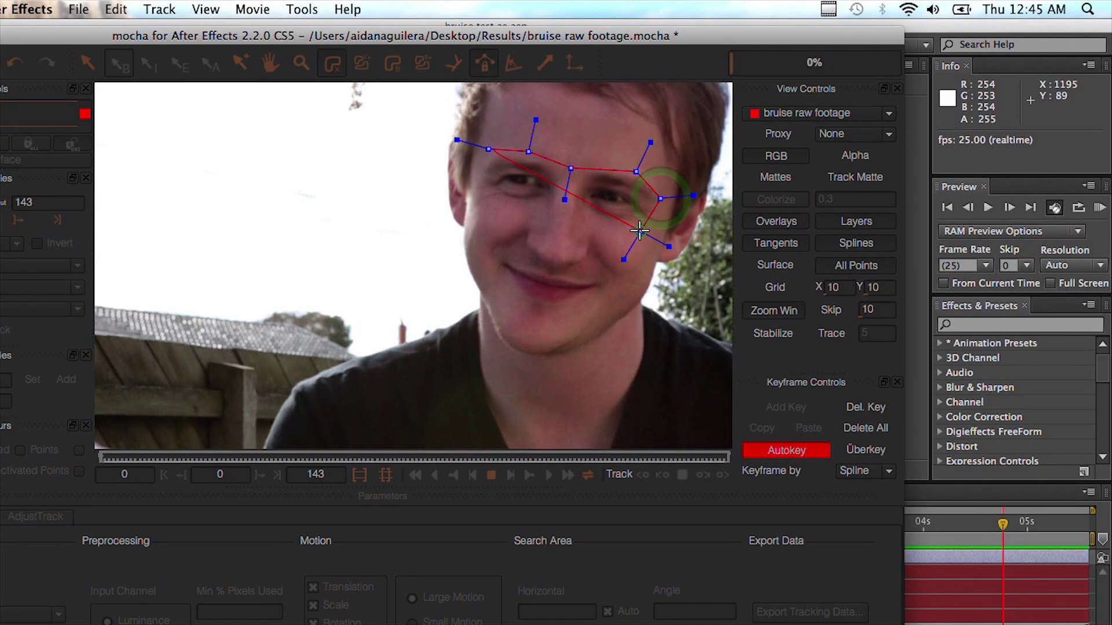
click(552, 203)
click(523, 209)
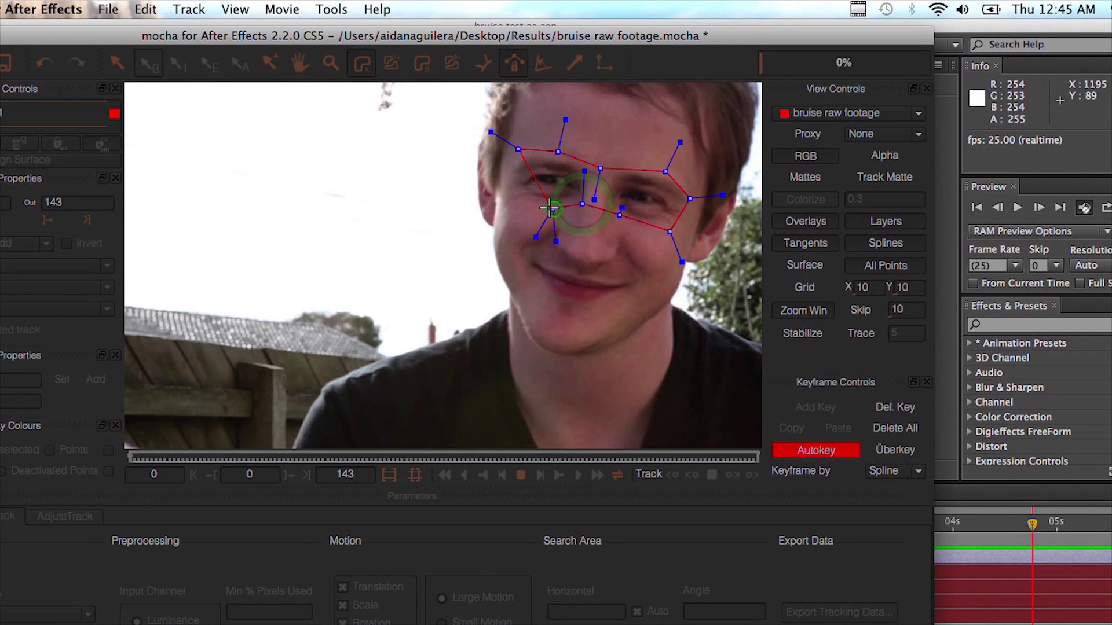
click(489, 197)
drag(539, 198, 397, 86)
click(222, 61)
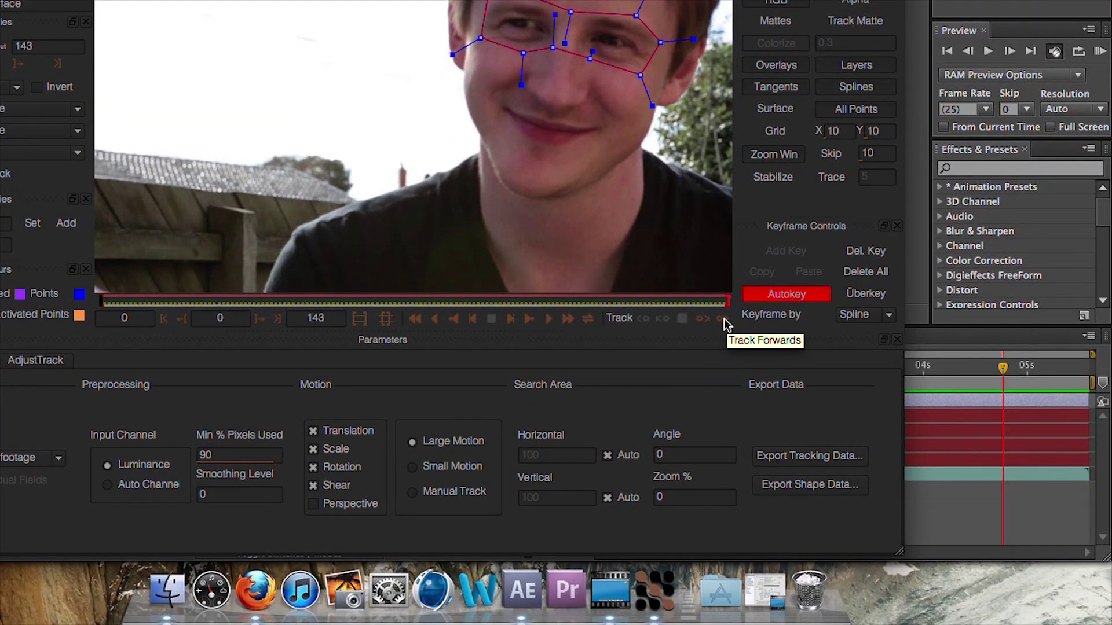
Track Layer 1 forward through frame 143, pausing once and resuming
click(724, 320)
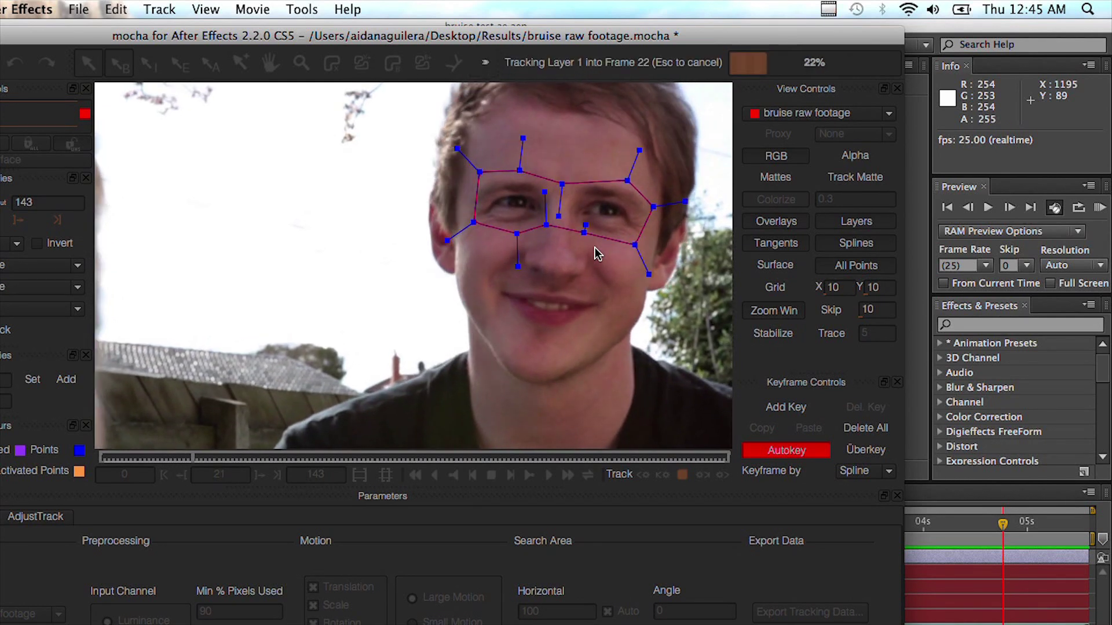
key(Escape)
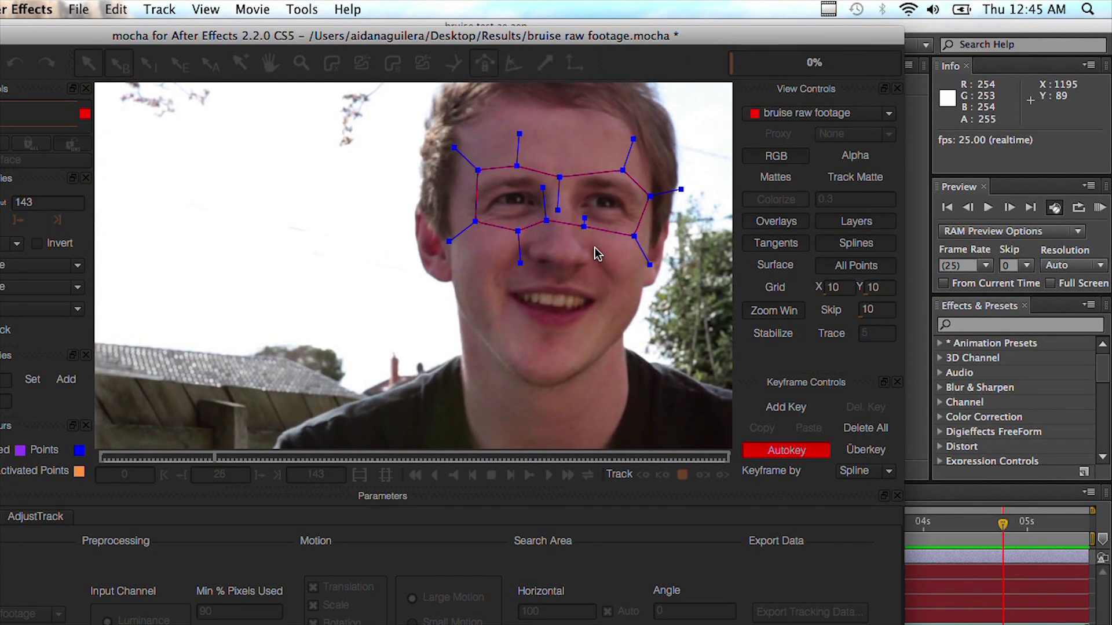
key(shift+t)
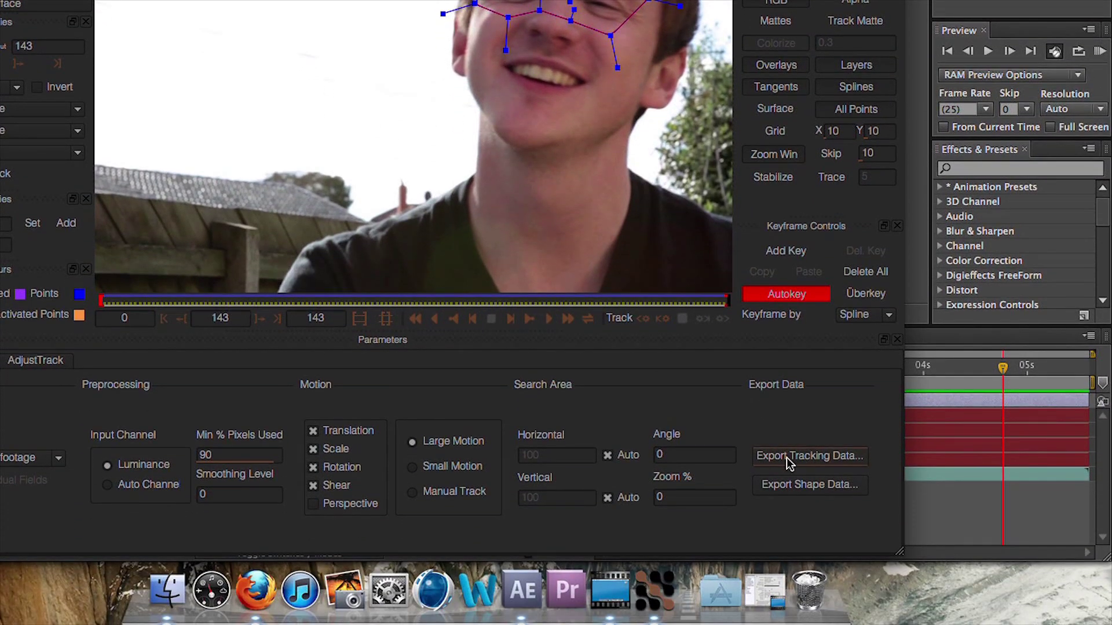
Copy the track to the clipboard as After Effects CS3 Corner Pin data and minimize mocha
click(788, 461)
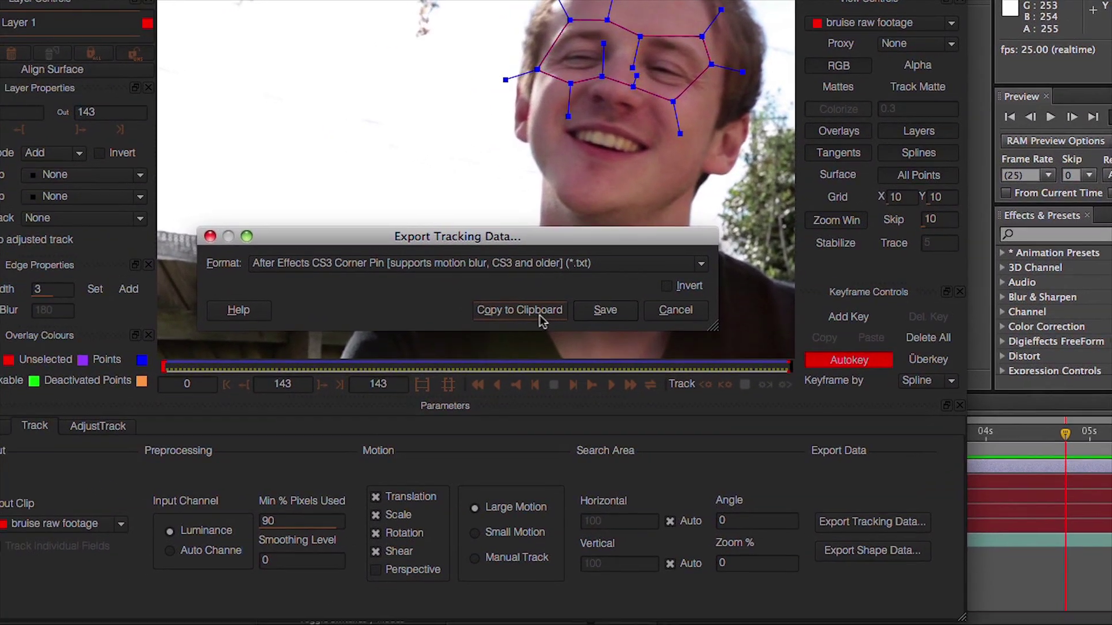
click(539, 311)
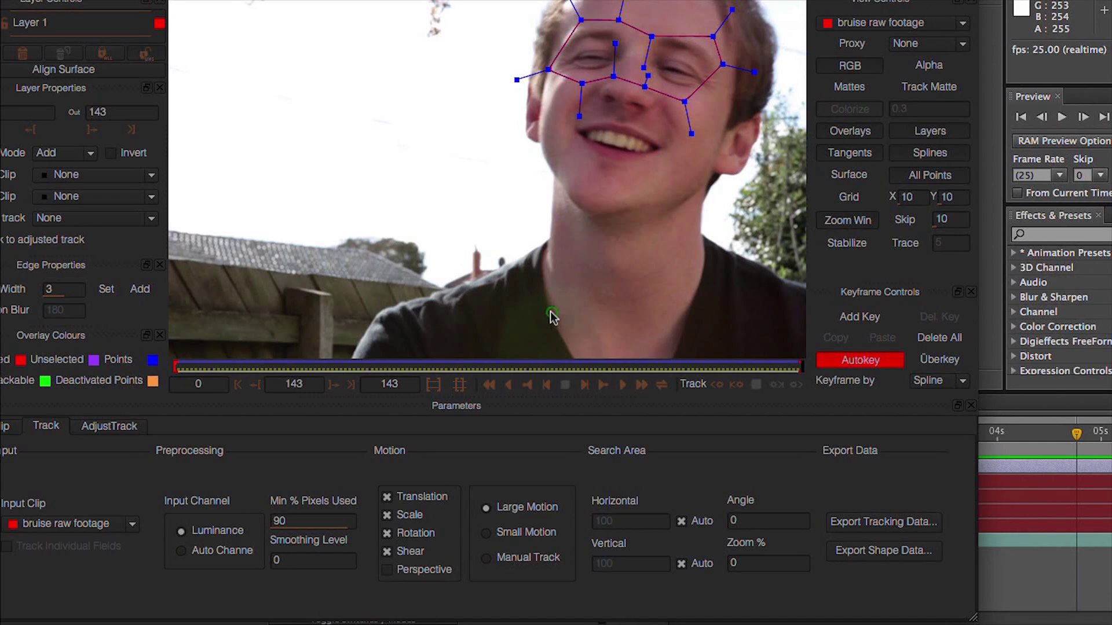
click(57, 36)
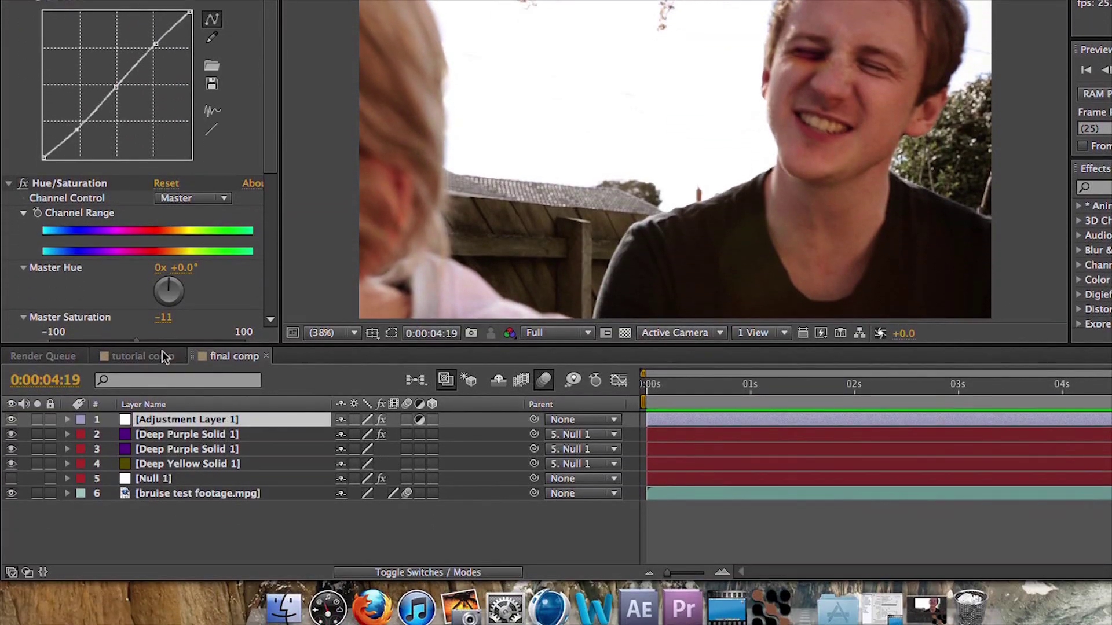
Add a null object to the tutorial comp and paste the mocha tracking keyframes at frame 0
click(159, 356)
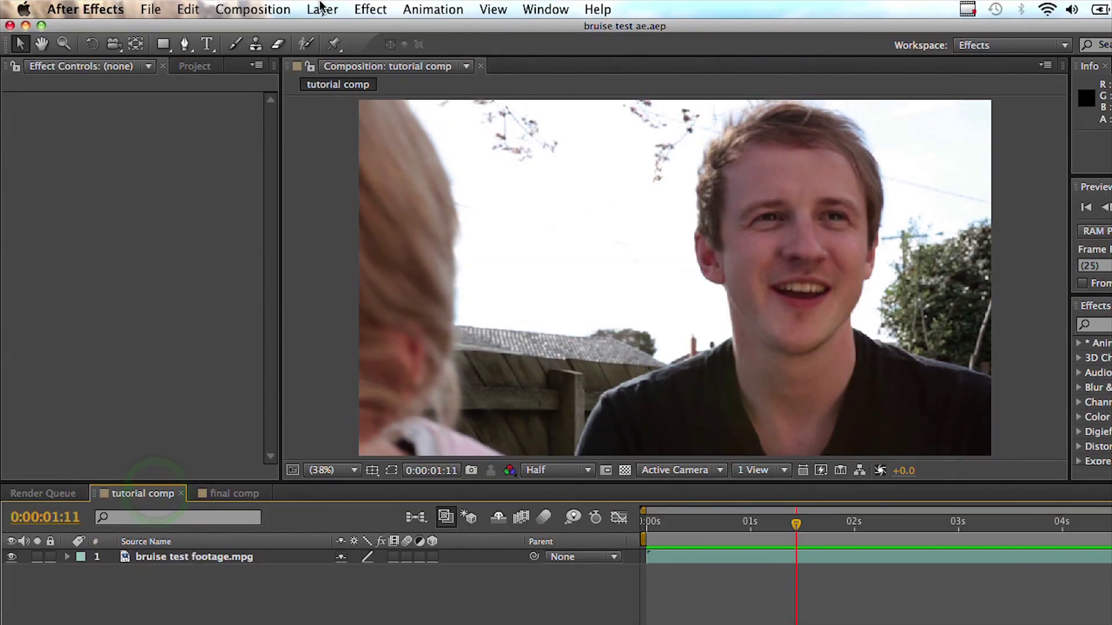
click(320, 9)
mouse_move(370, 9)
mouse_move(322, 10)
mouse_move(330, 29)
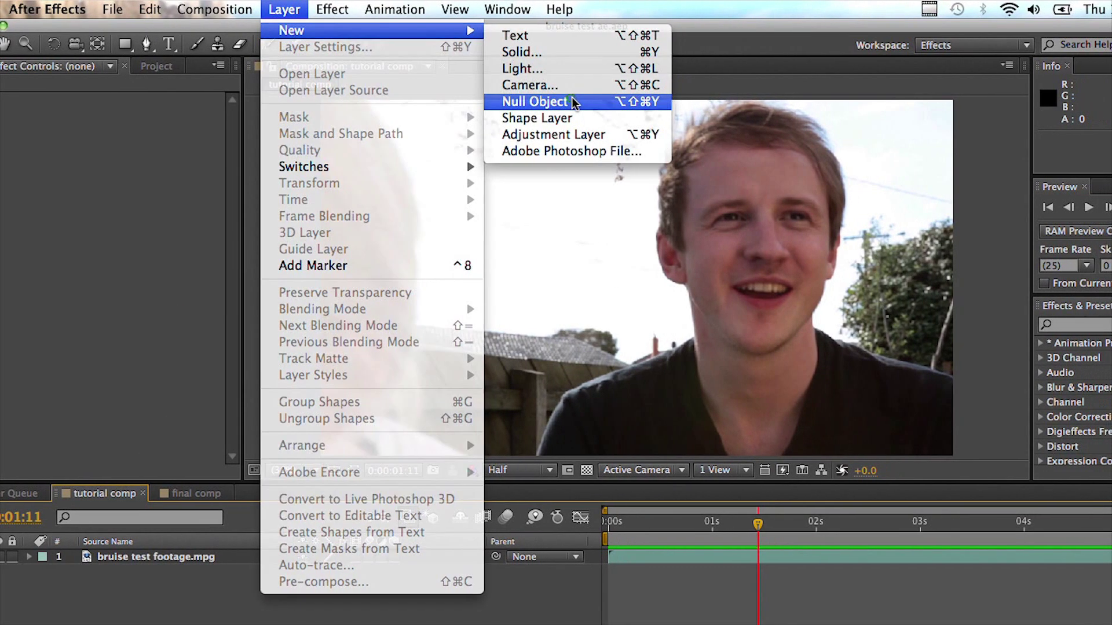
click(574, 103)
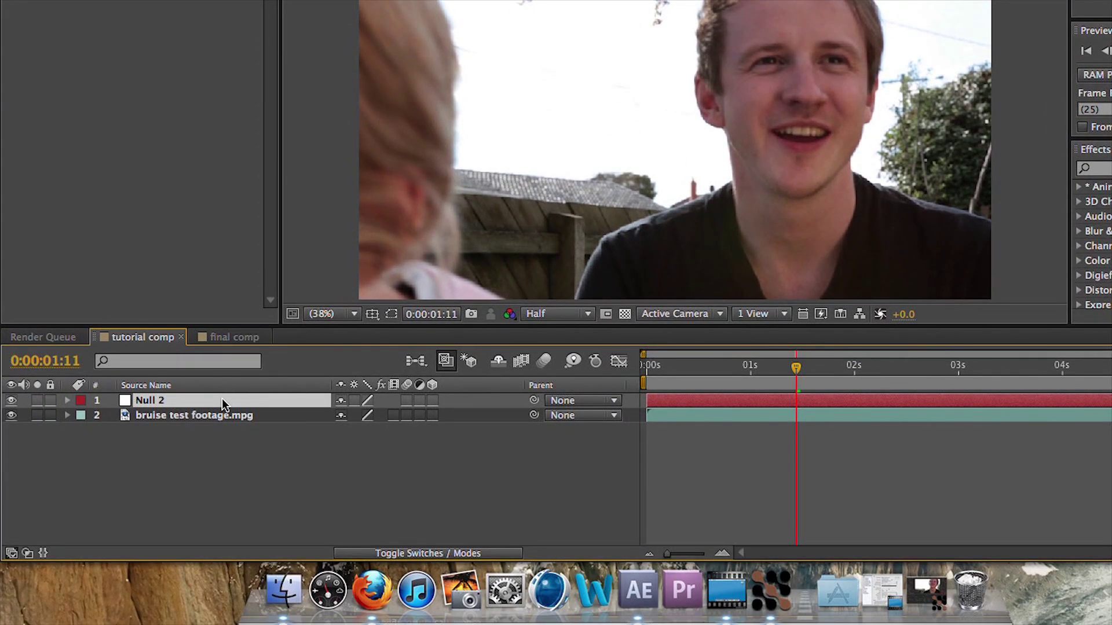
drag(728, 364, 624, 369)
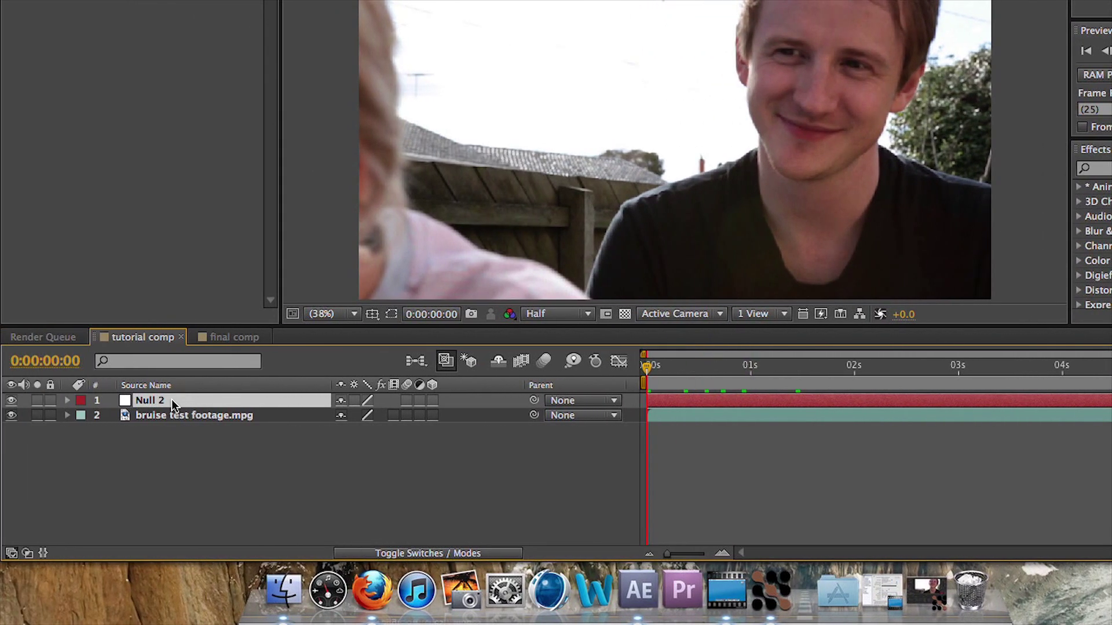
key(super+v)
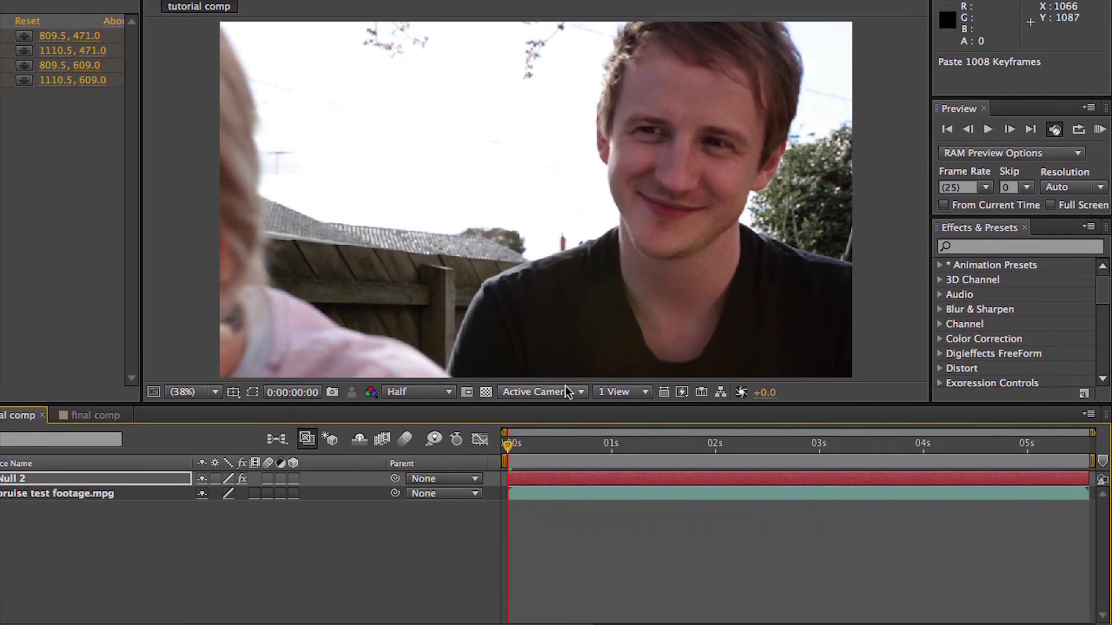
Scrub and preview the comp to confirm Null 2 follows the man's eye, ending at frame 0
drag(538, 476, 569, 468)
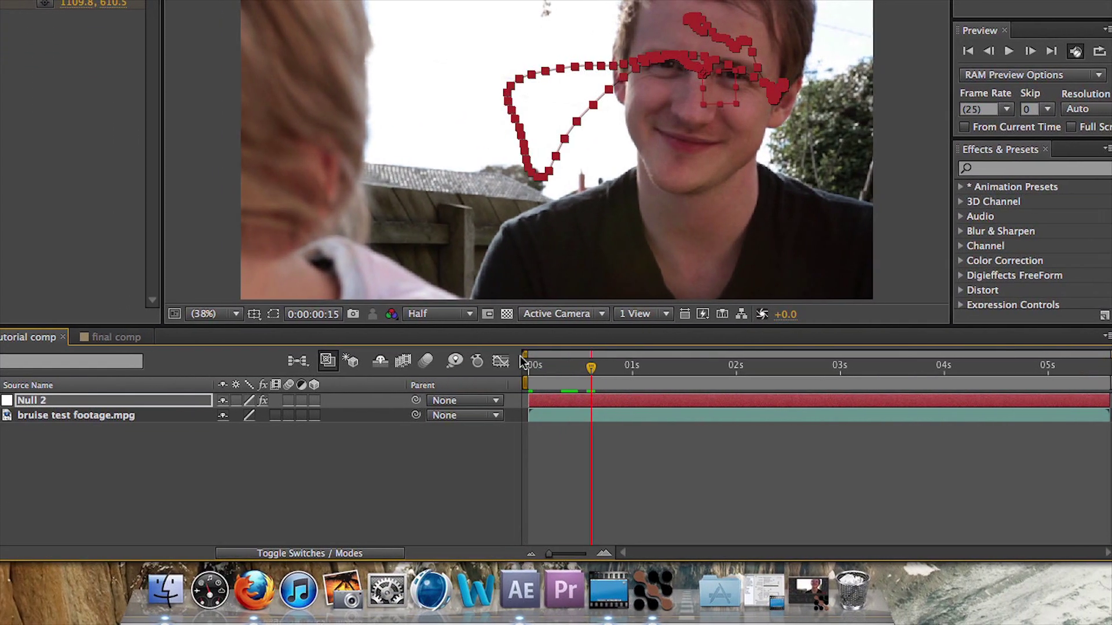
drag(569, 374, 534, 366)
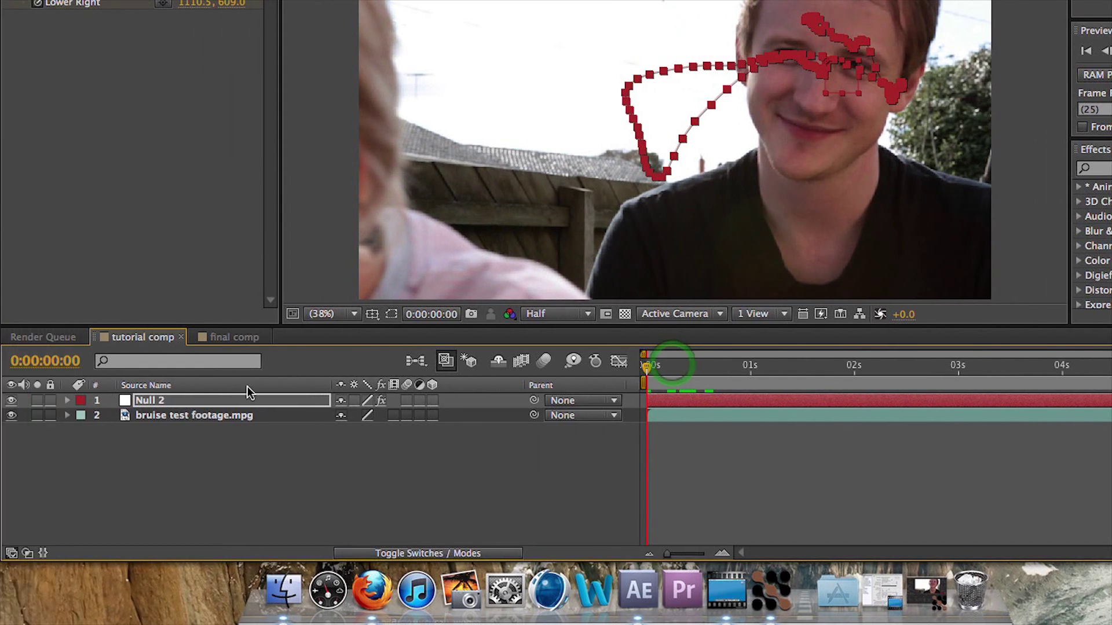
click(109, 415)
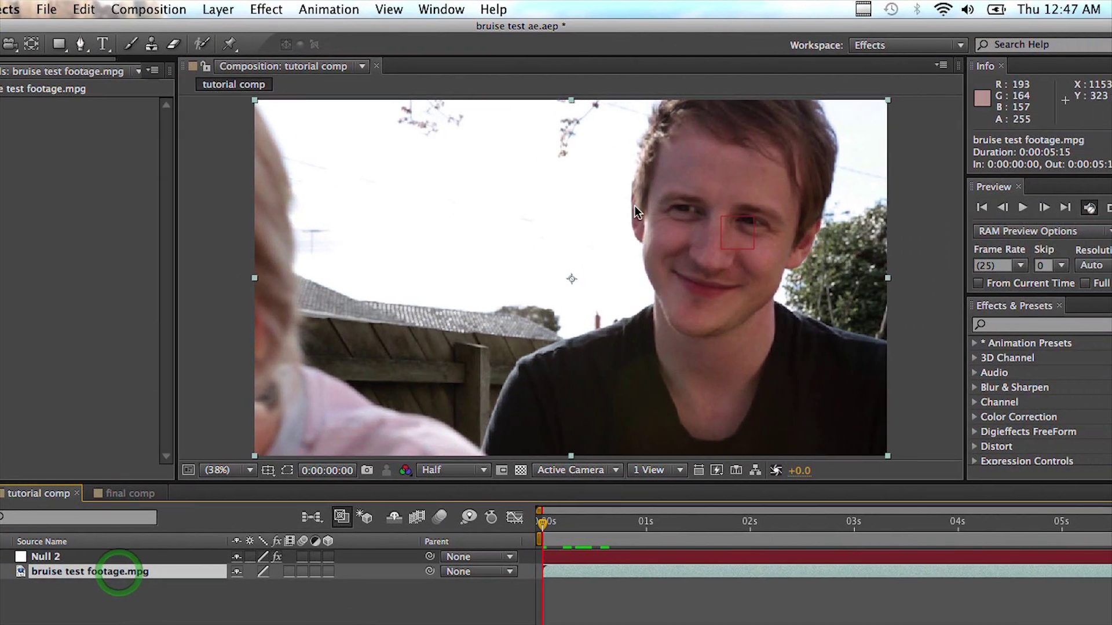
key(space)
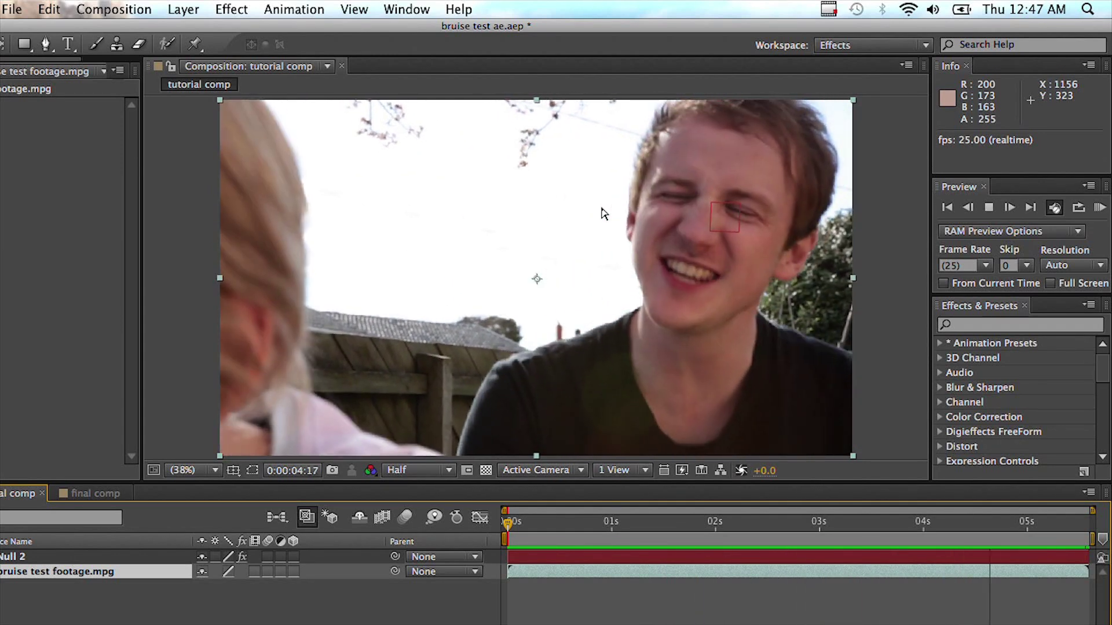
key(space)
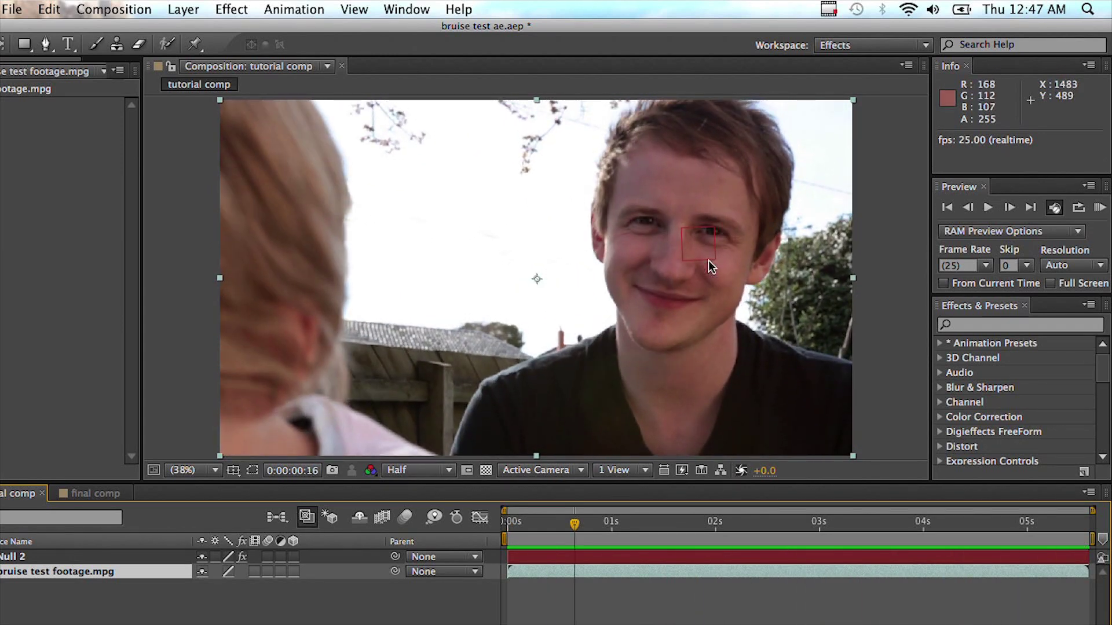
drag(564, 370, 514, 370)
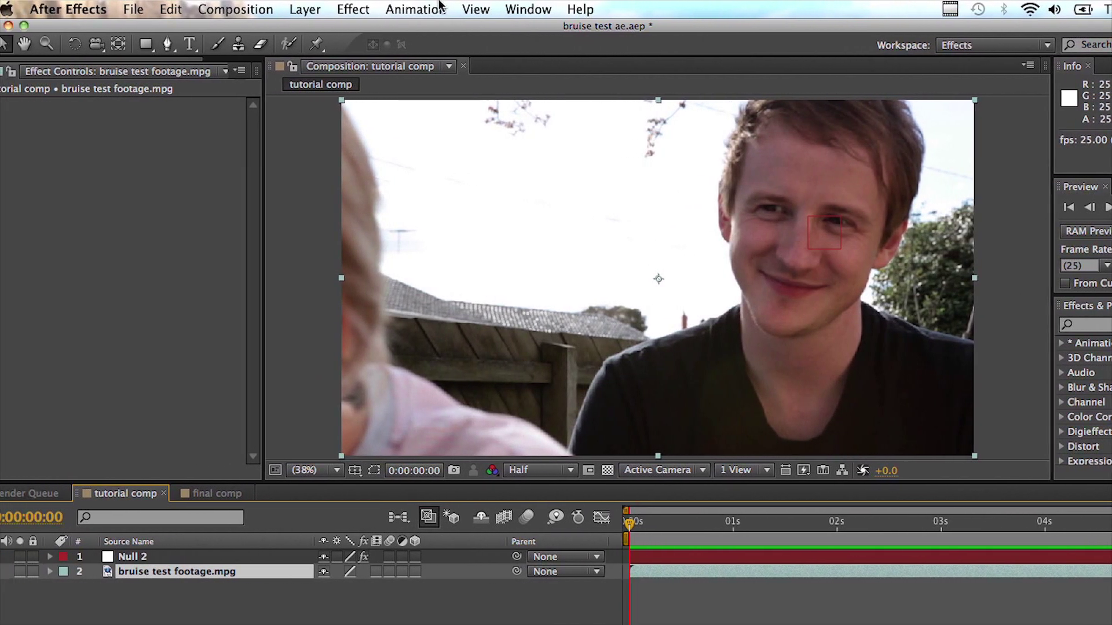
Create a full-frame 1920×1080 deep magenta solid, Deep Magenta-Red Solid 1
click(305, 10)
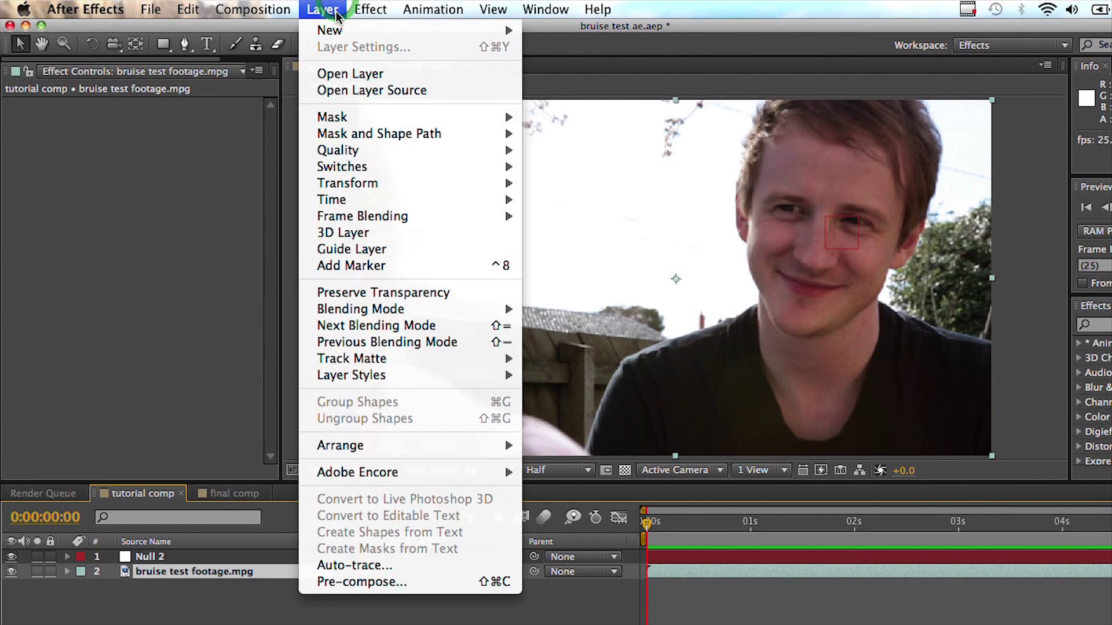
mouse_move(326, 30)
click(564, 47)
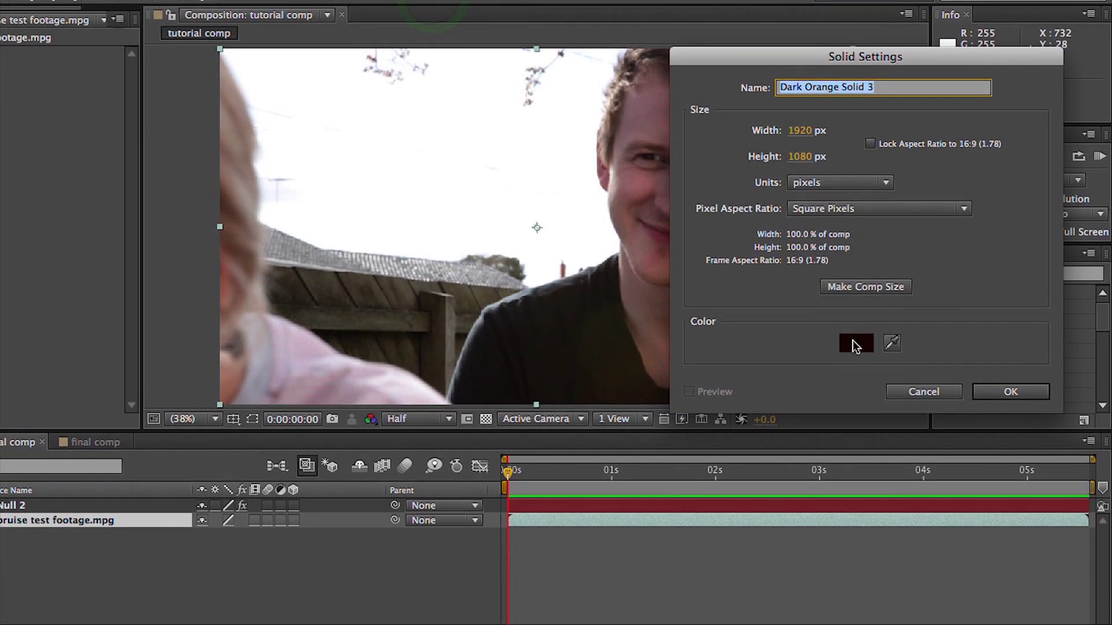
click(856, 393)
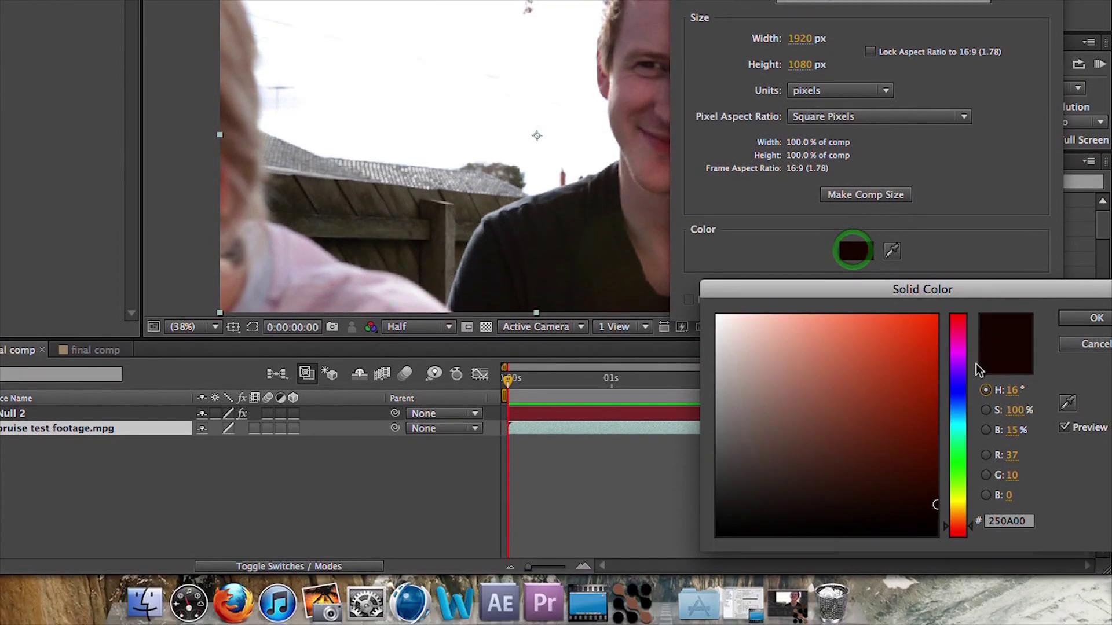
click(960, 352)
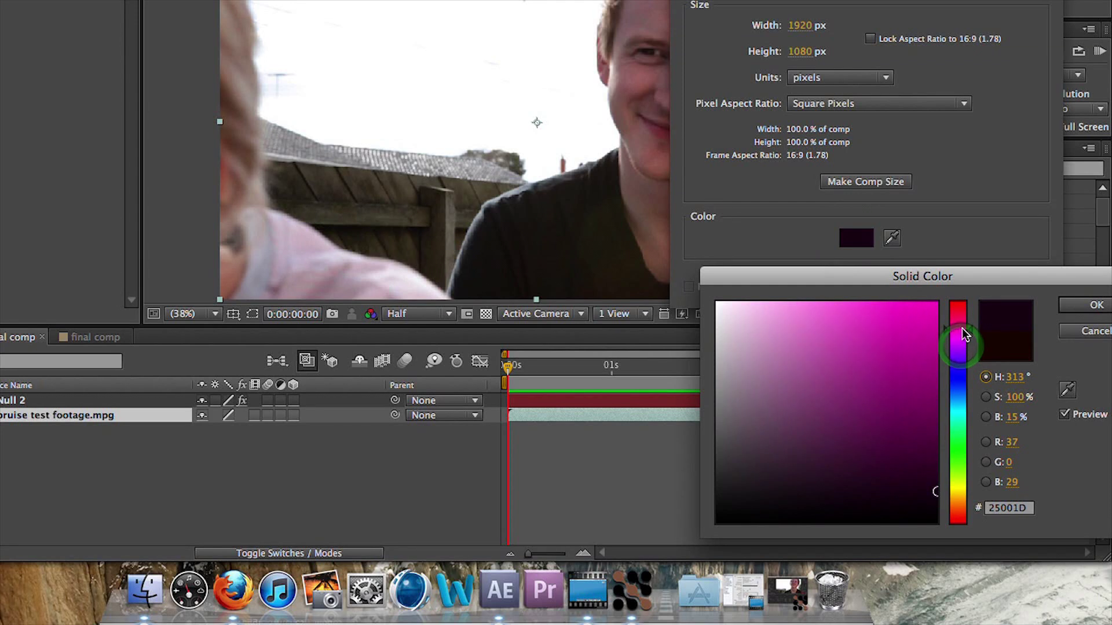
drag(965, 334, 964, 330)
click(931, 409)
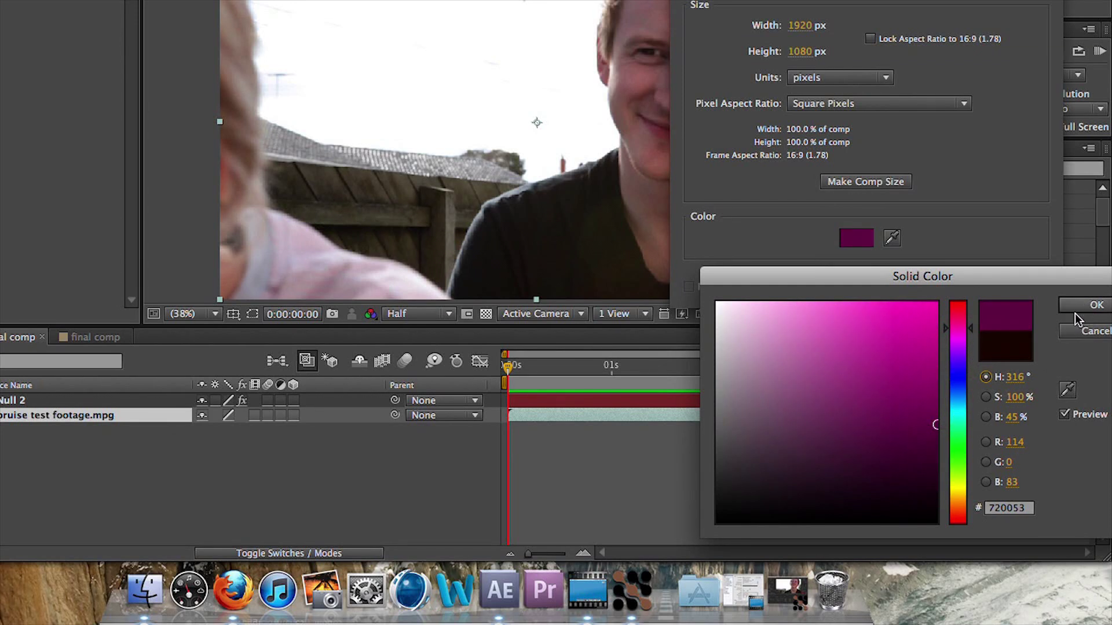
click(1097, 304)
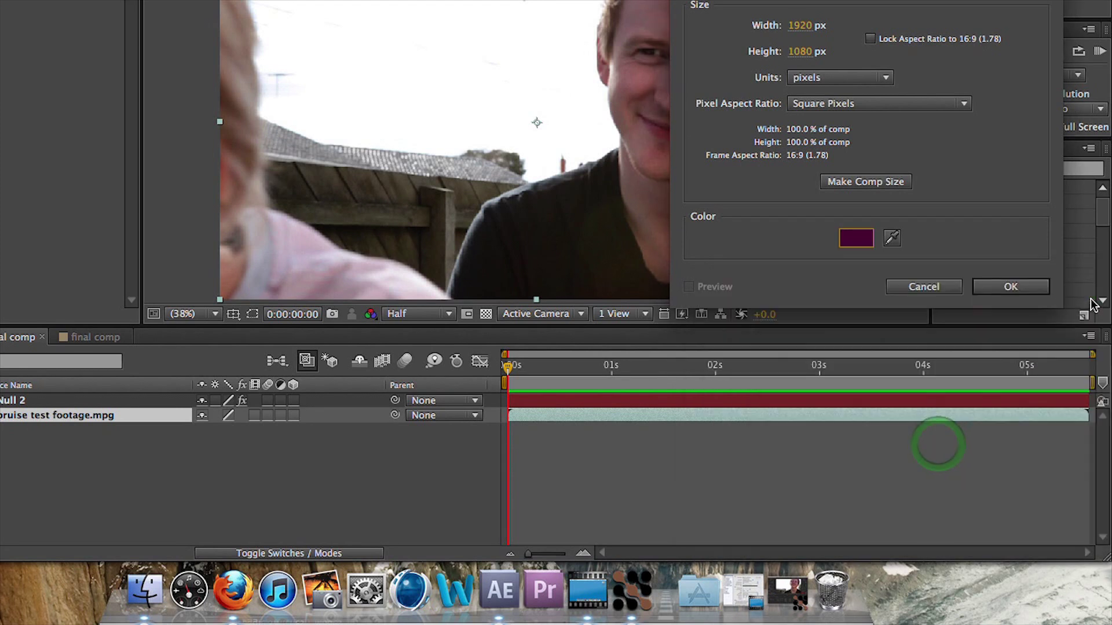
click(1016, 294)
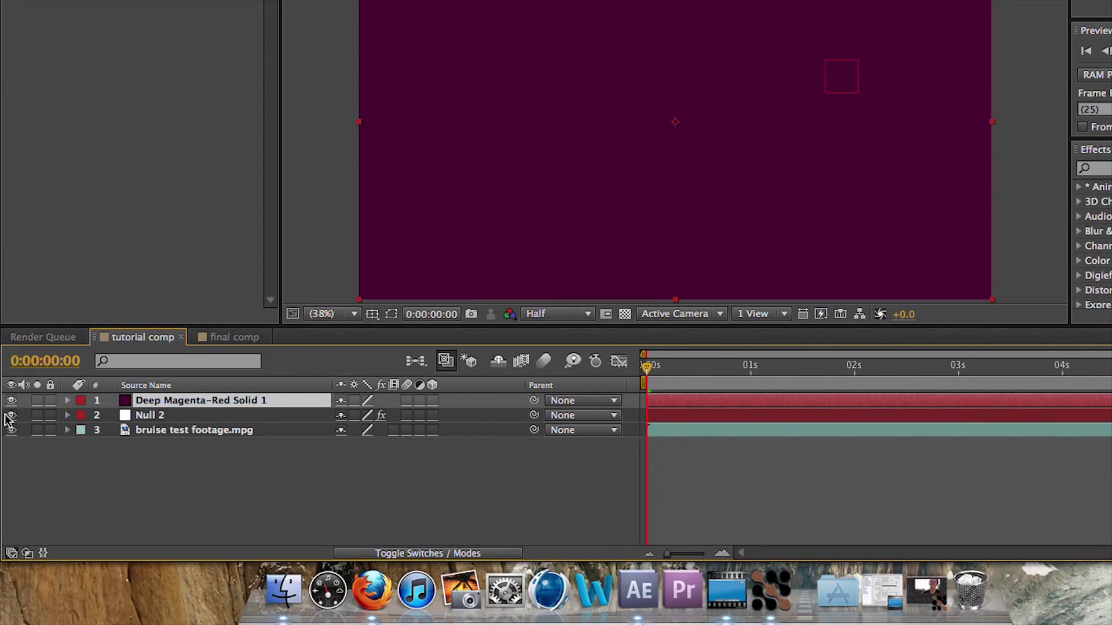
Hide the magenta solid and zoom to 100% on the man's face
click(12, 401)
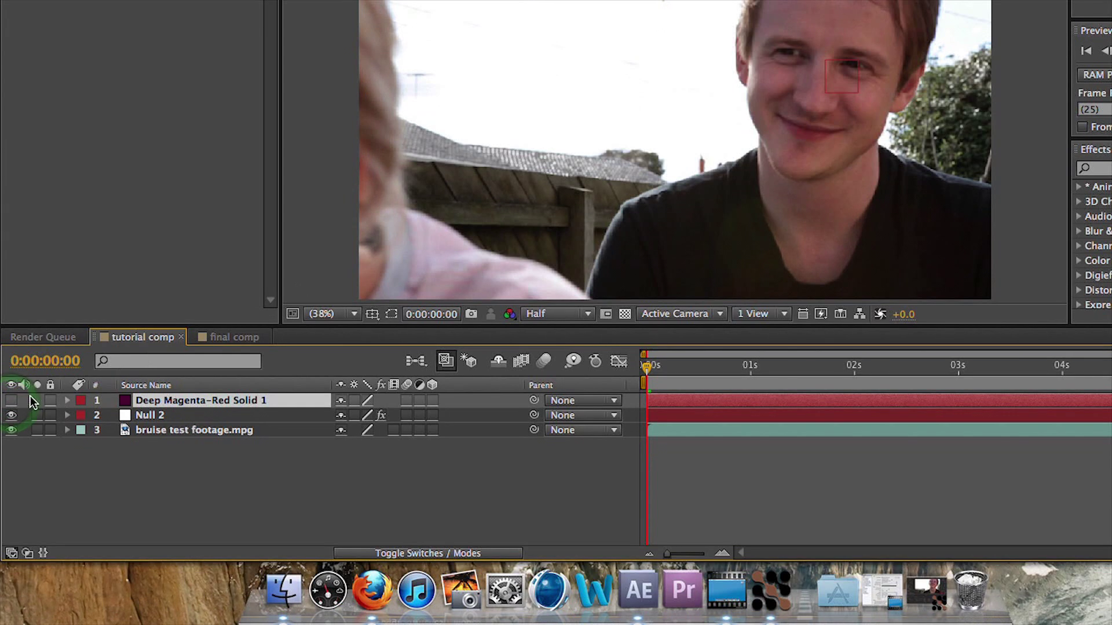
click(12, 400)
click(11, 401)
click(12, 401)
click(11, 401)
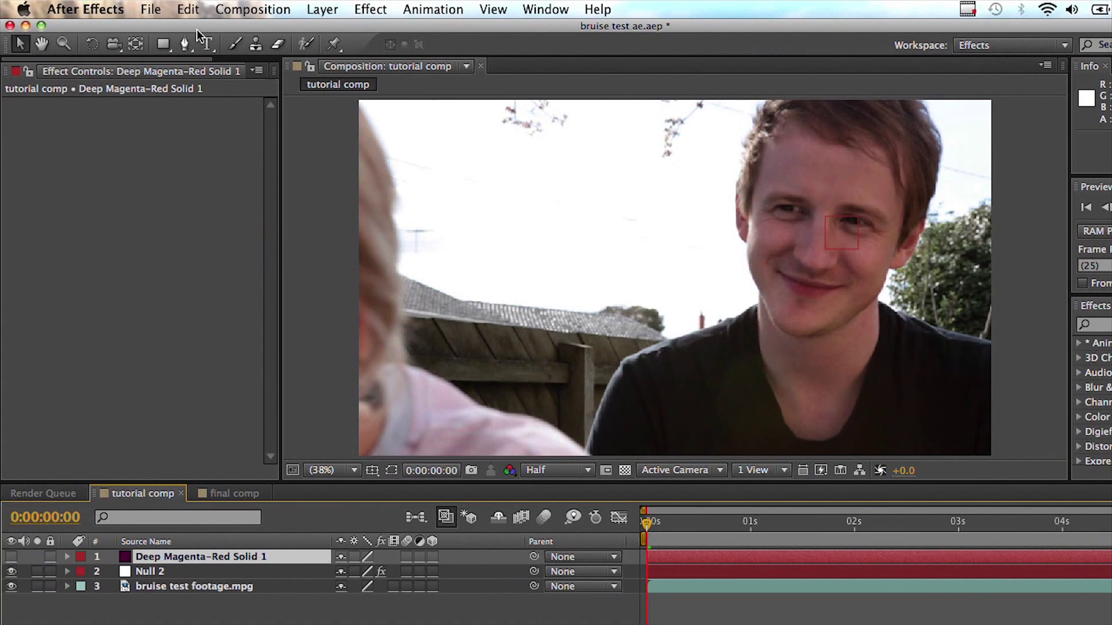
click(48, 44)
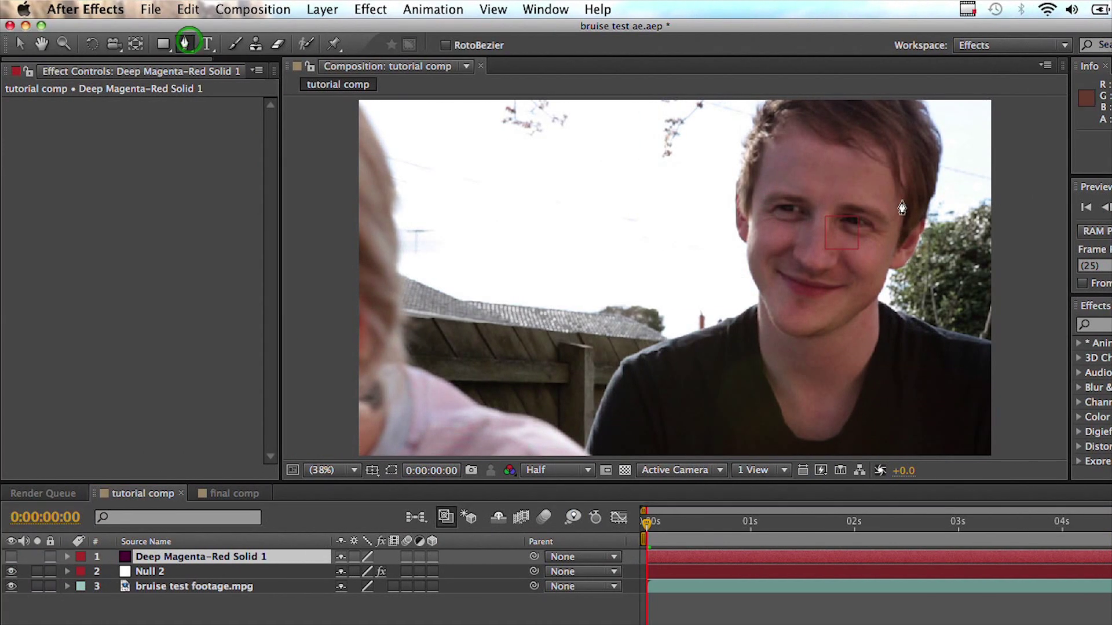
key(slash)
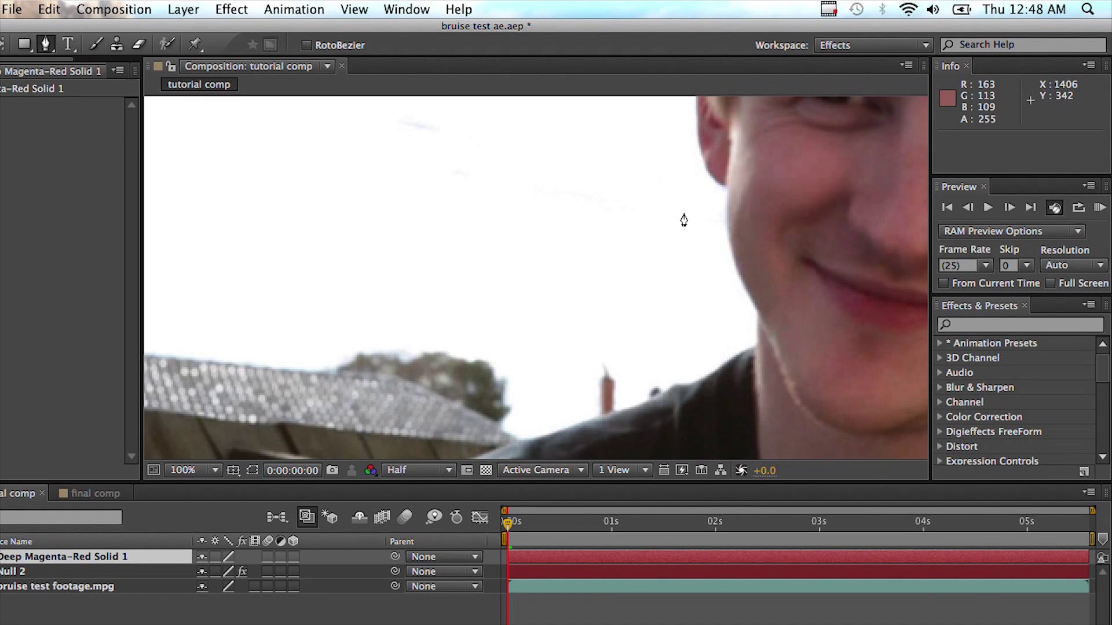
drag(746, 225, 620, 338)
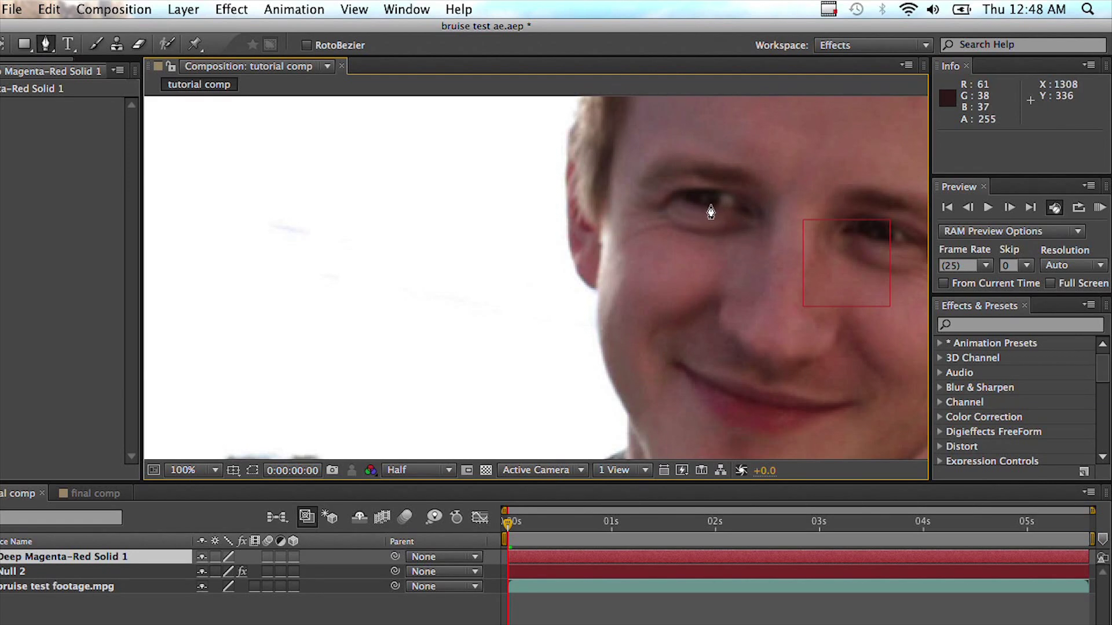
Draw a closed crescent Mask 1 under the man's eye and show the solid again
click(740, 219)
drag(709, 218, 700, 218)
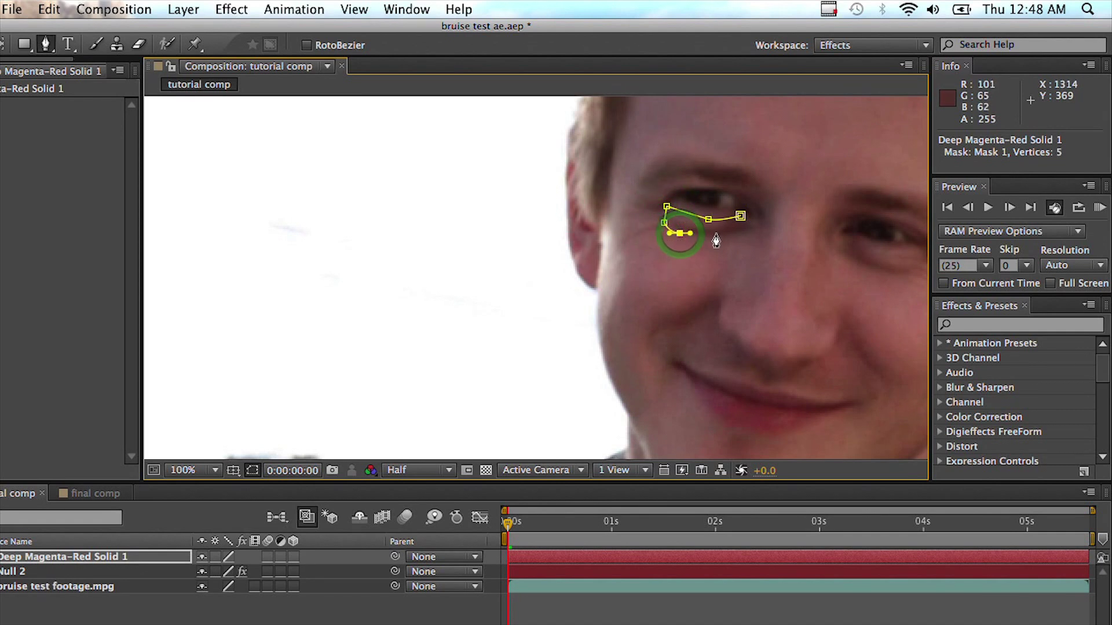
click(740, 218)
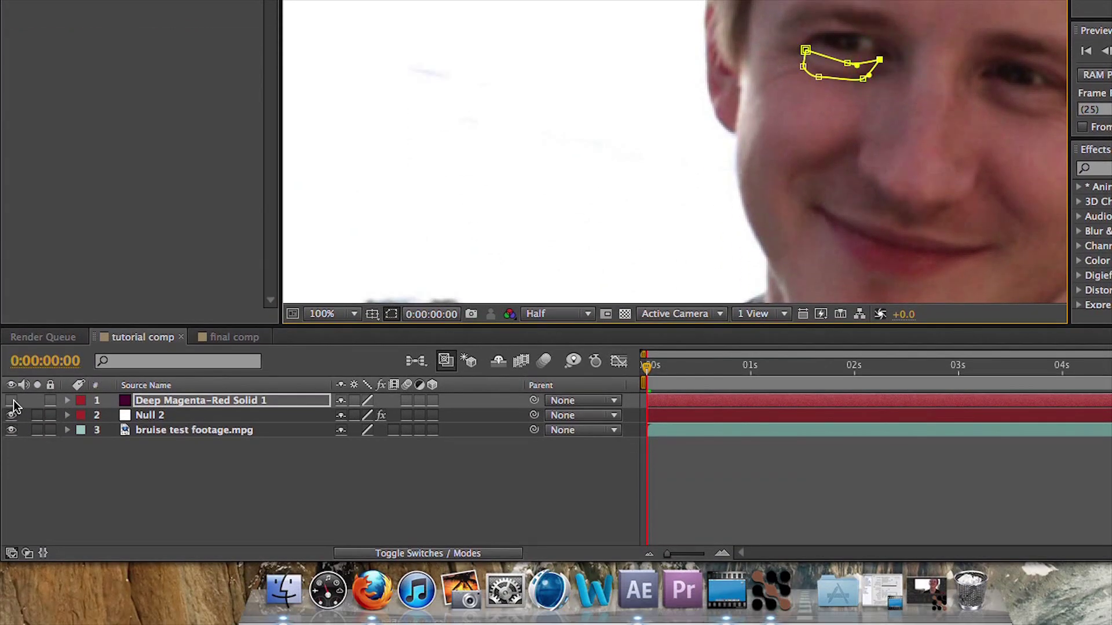
click(11, 400)
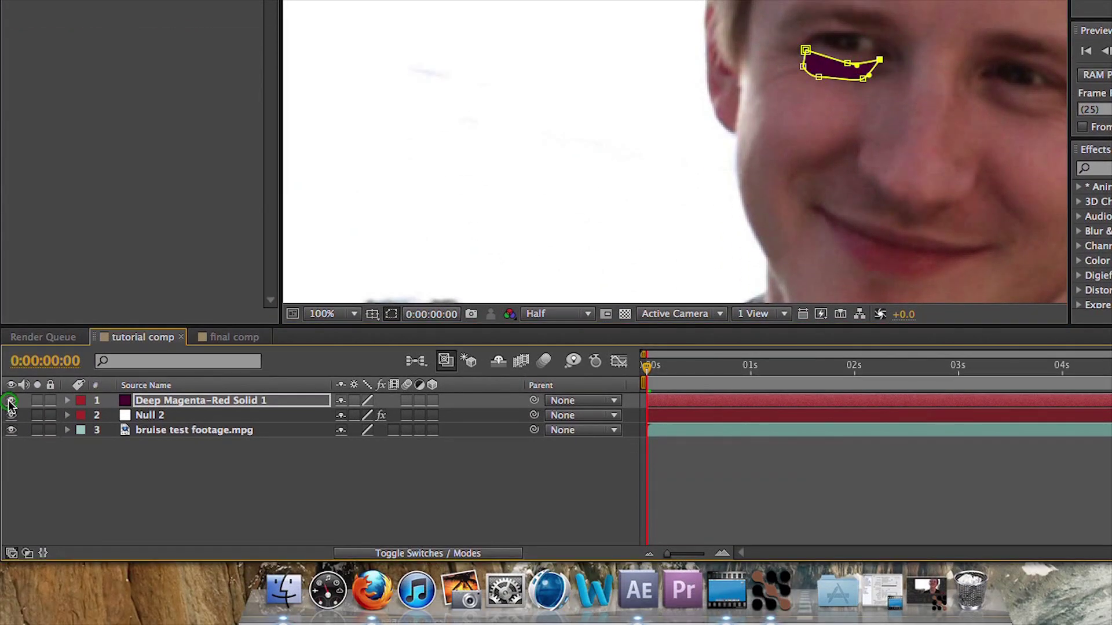
Hide the mask outline and switch the magenta solid's blending mode to Overlay
click(392, 315)
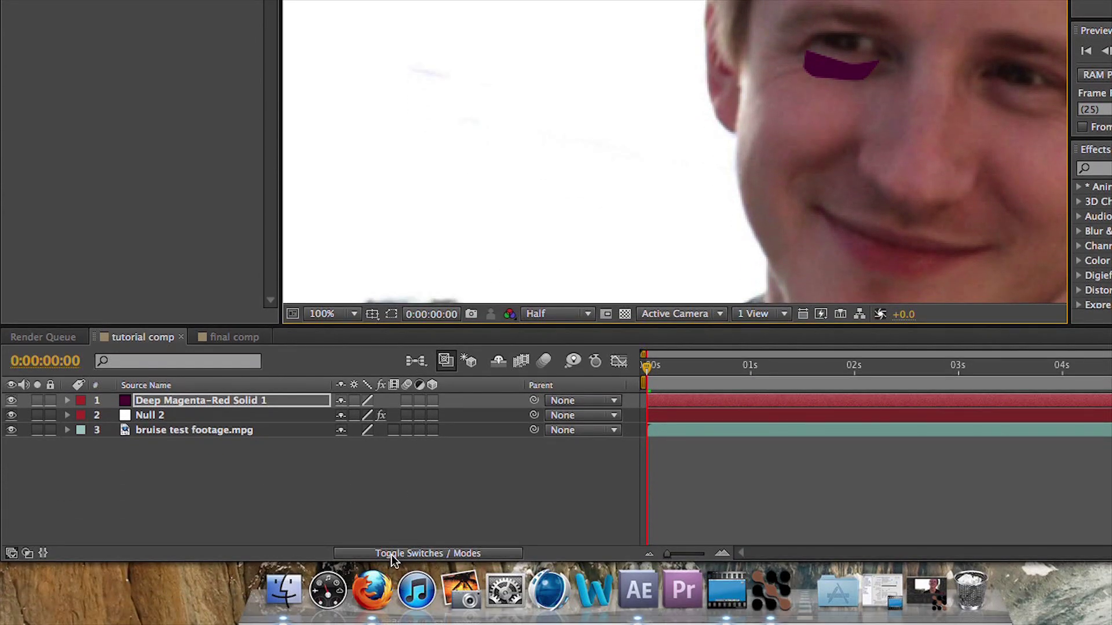
click(392, 556)
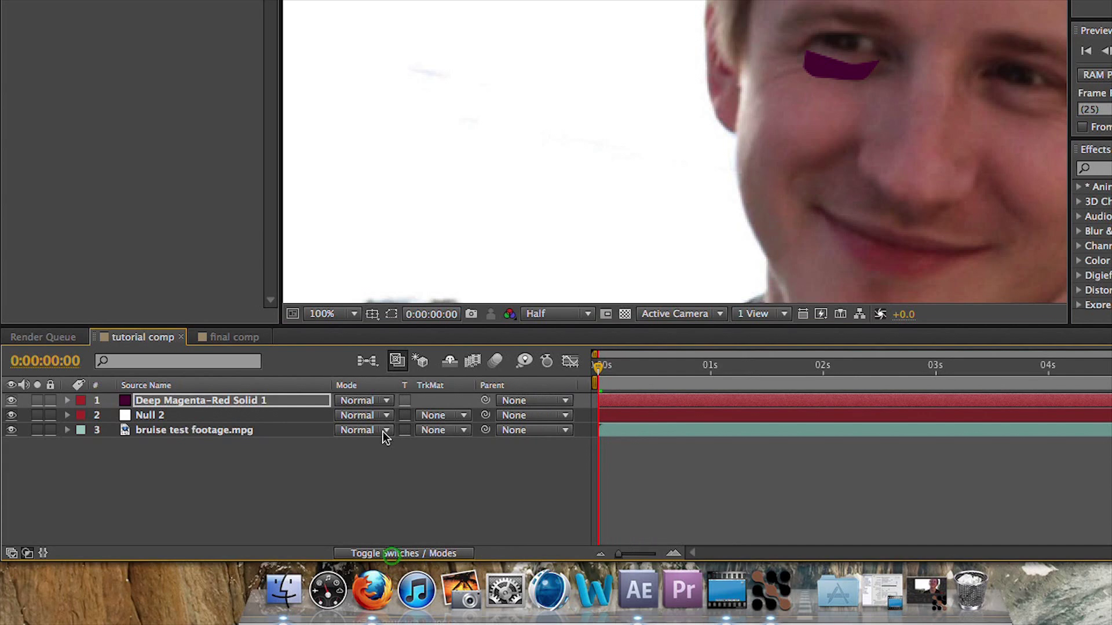
click(358, 402)
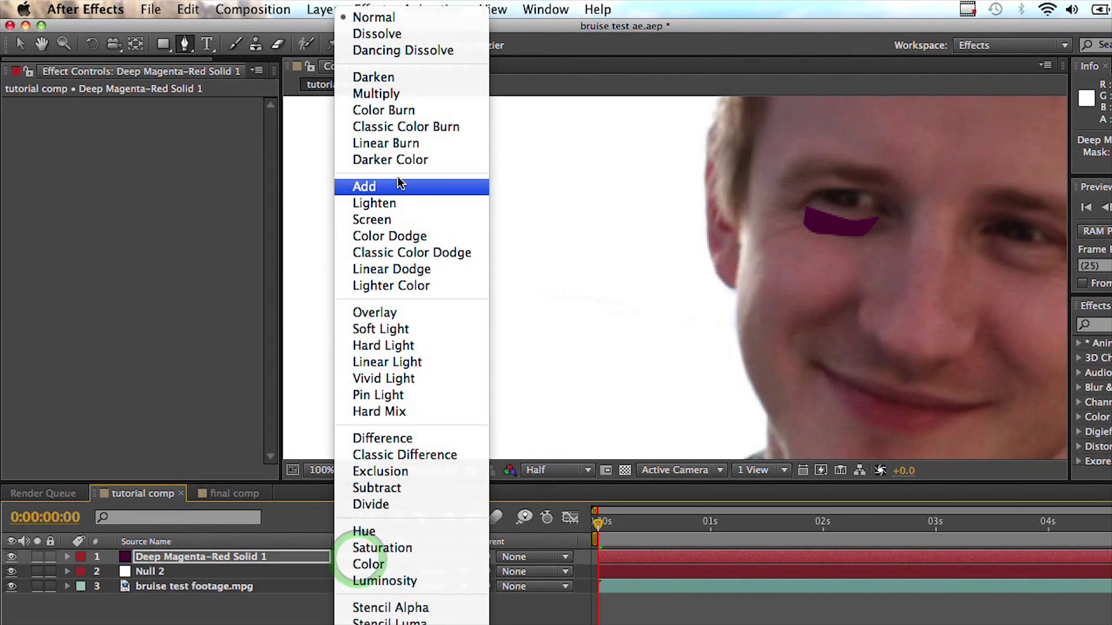
click(374, 314)
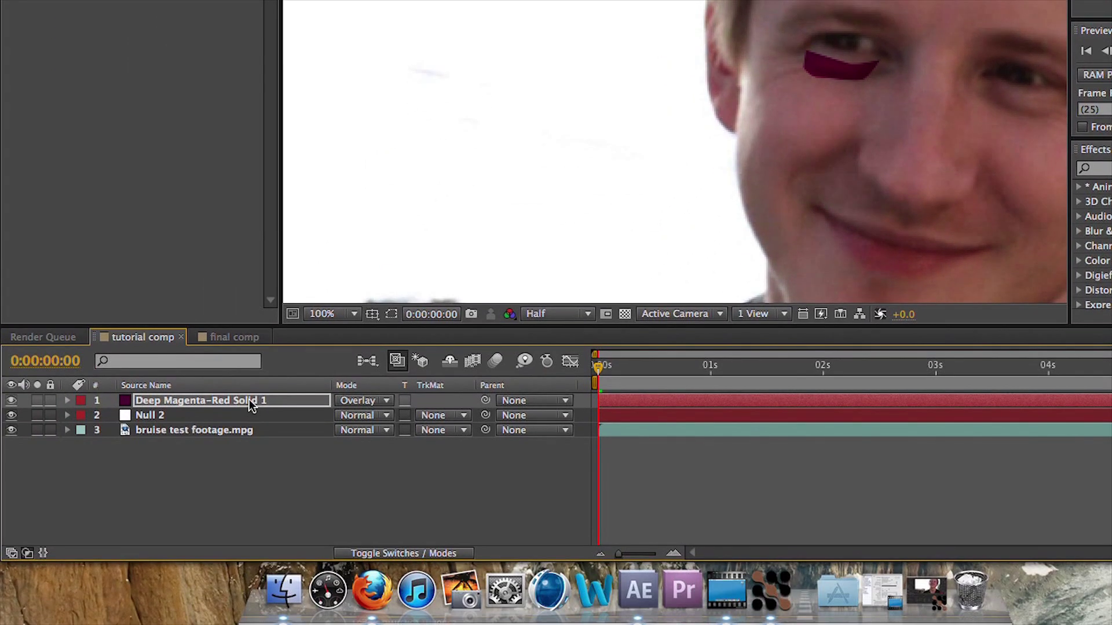
Scrub the magenta solid's Opacity down to 40%
click(206, 552)
key(t)
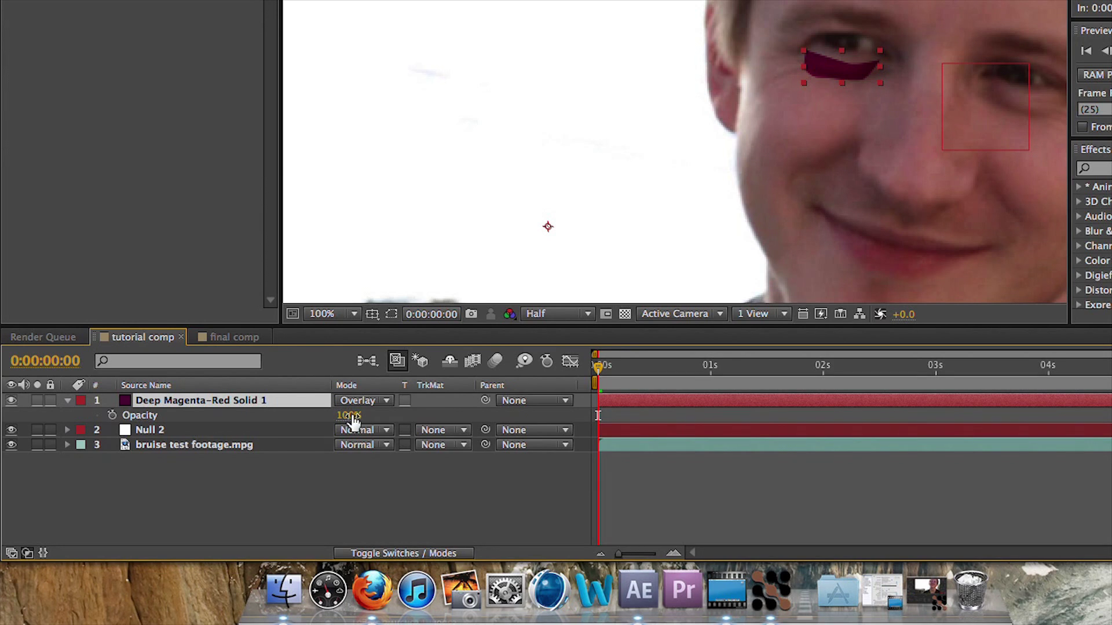
drag(351, 414, 327, 416)
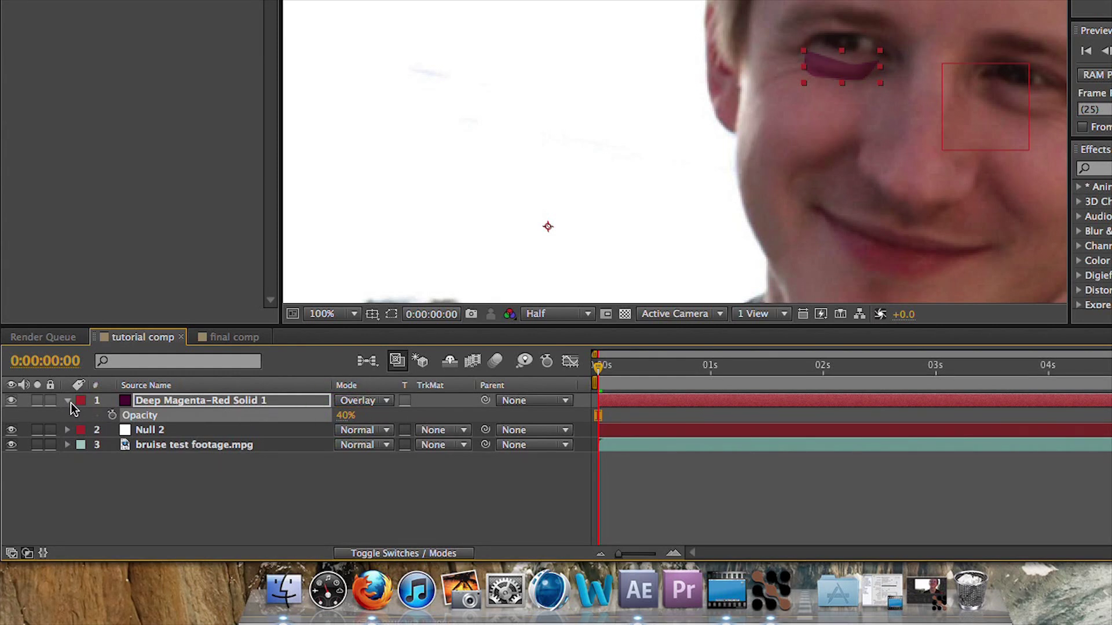
Expand the bruise solid's Mask 1 properties and start feathering its edge
click(68, 401)
click(68, 401)
click(82, 416)
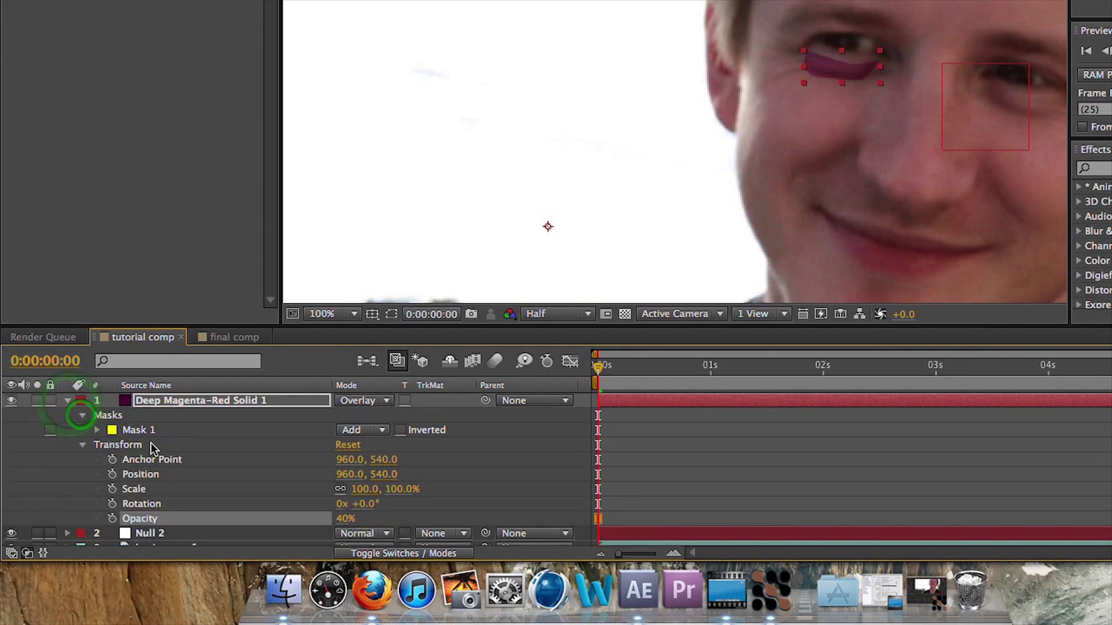
click(95, 431)
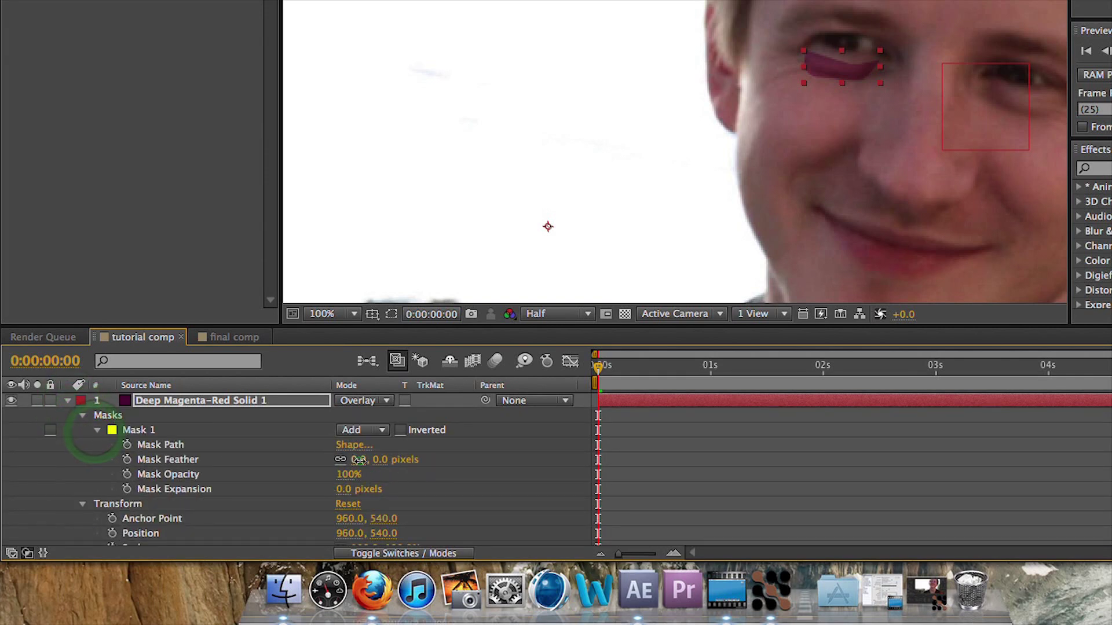
drag(359, 460, 379, 457)
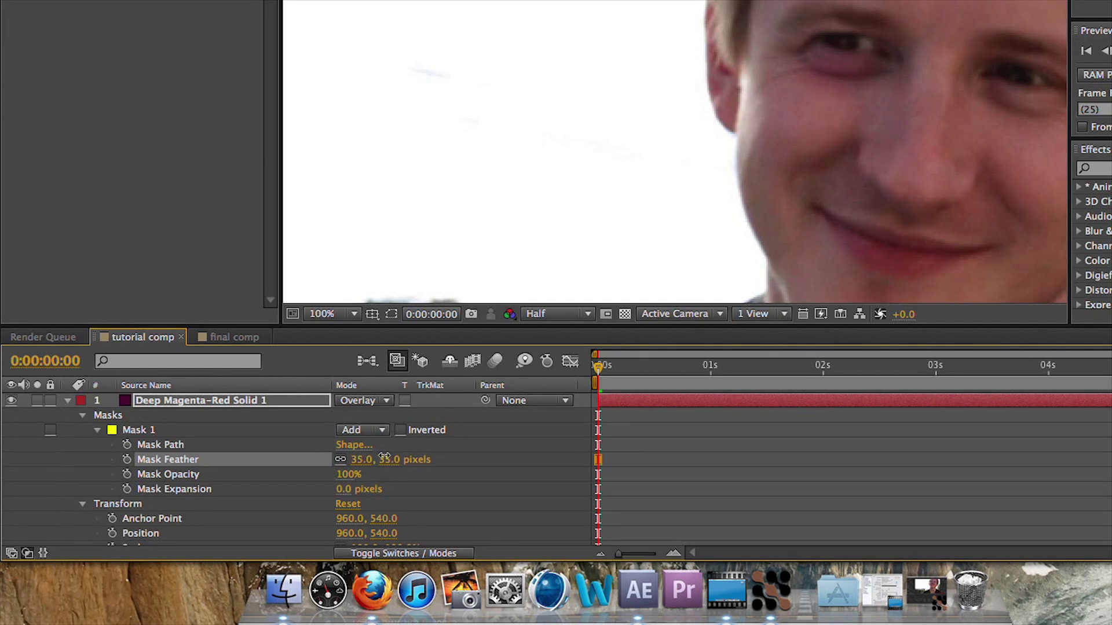
click(385, 459)
Set the bruise solid's opacity to 80% and Mask 1 feather to 30 pixels
scroll(371, 466, down, 4)
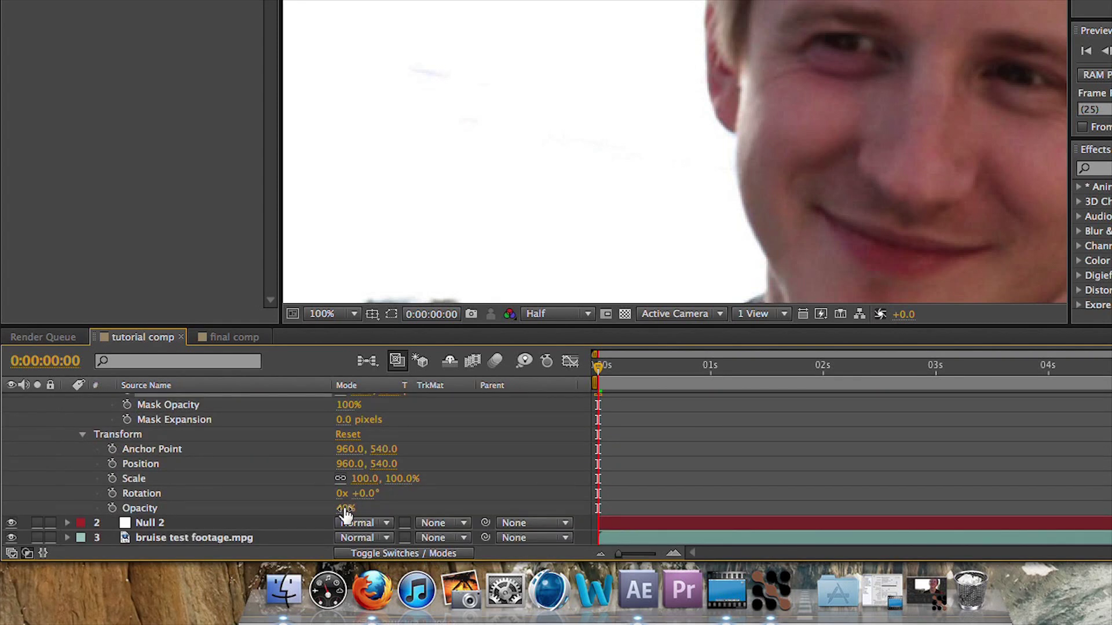
text(80)
key(Return)
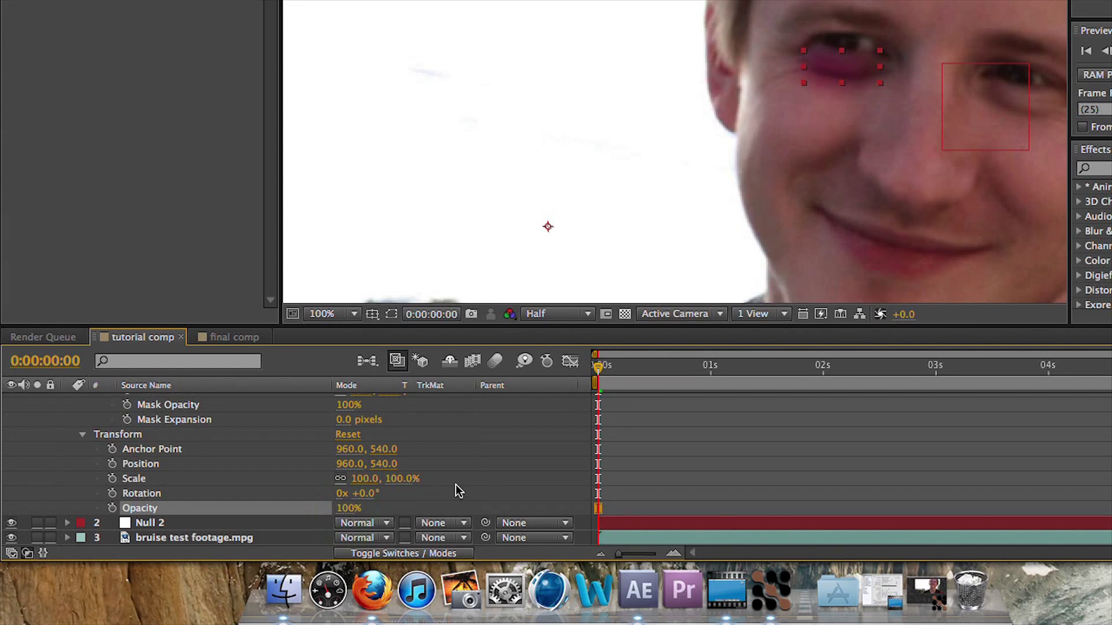
scroll(458, 492, up, 3)
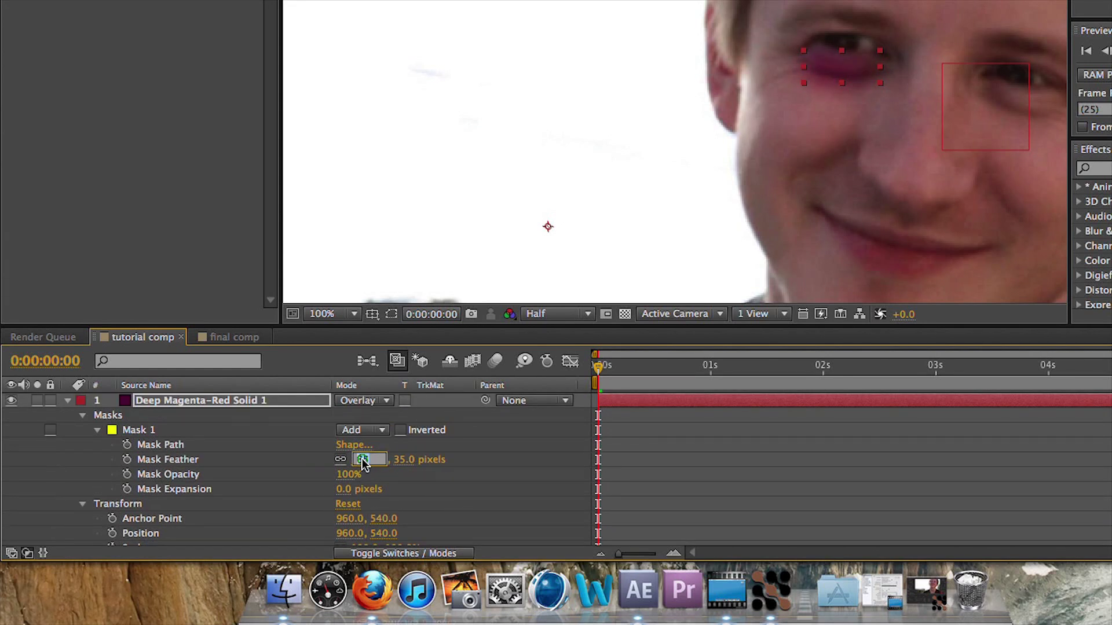
text(30)
key(Return)
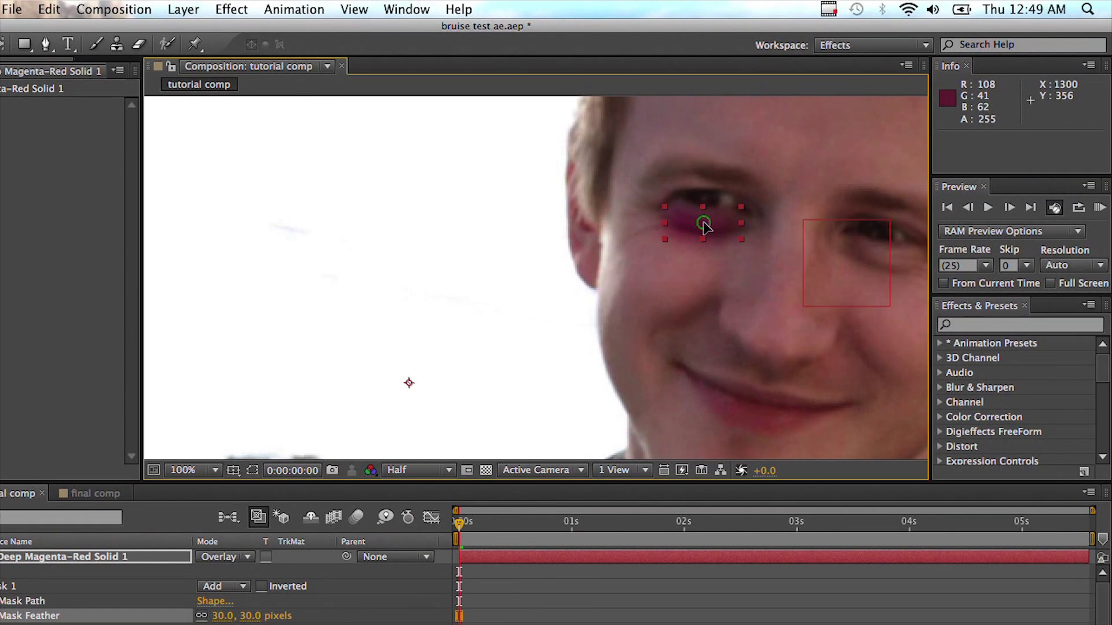
Shift the bruise solid slightly right to position 972, 540 and recheck the framing
drag(843, 223, 856, 230)
drag(714, 230, 717, 228)
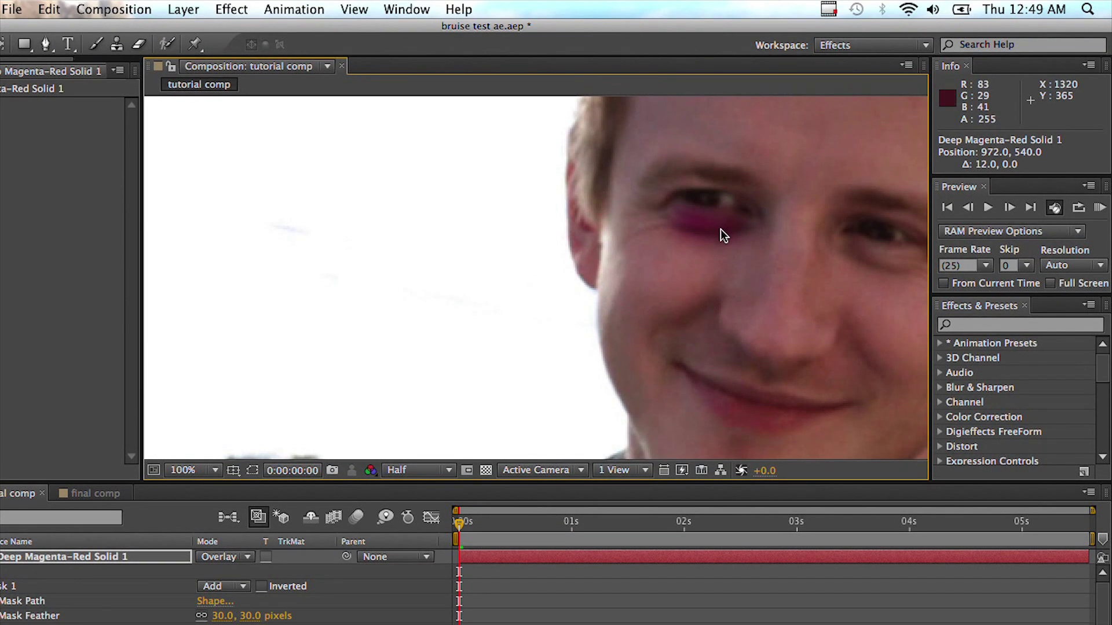
key(comma)
key(period)
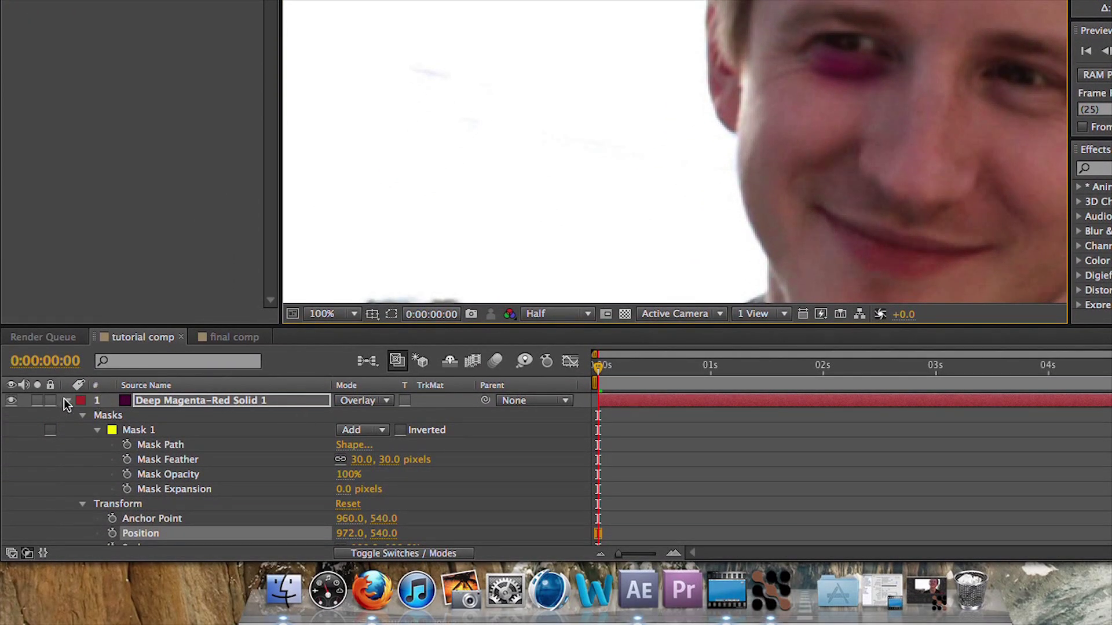
click(68, 400)
click(68, 400)
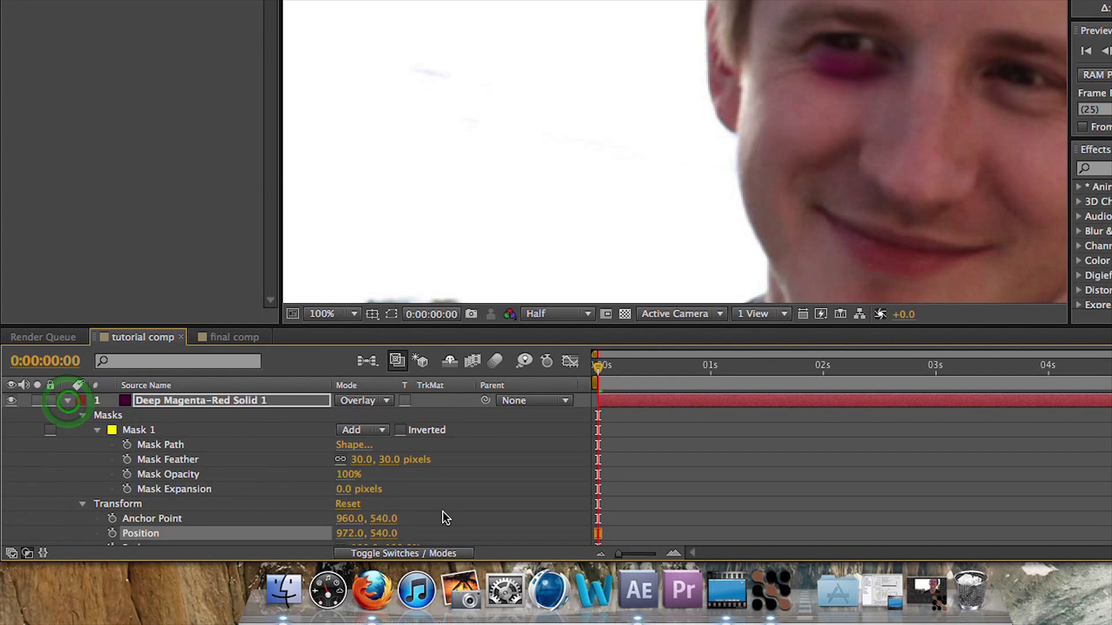
scroll(420, 490, down, 1)
scroll(419, 490, down, 2)
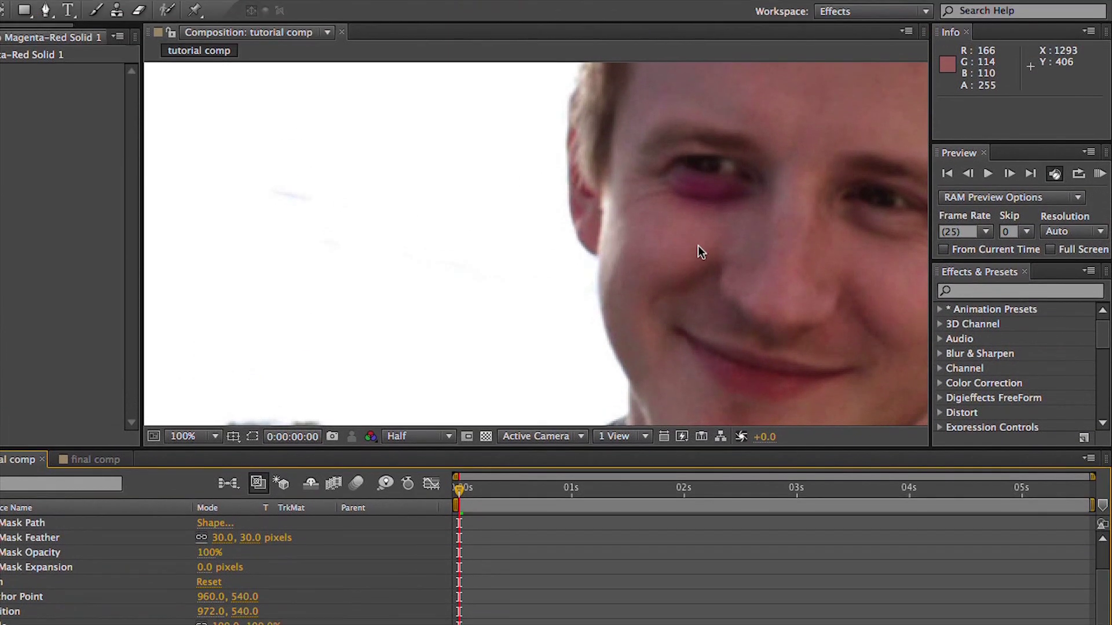
scroll(830, 104, up, 4)
scroll(691, 262, down, 6)
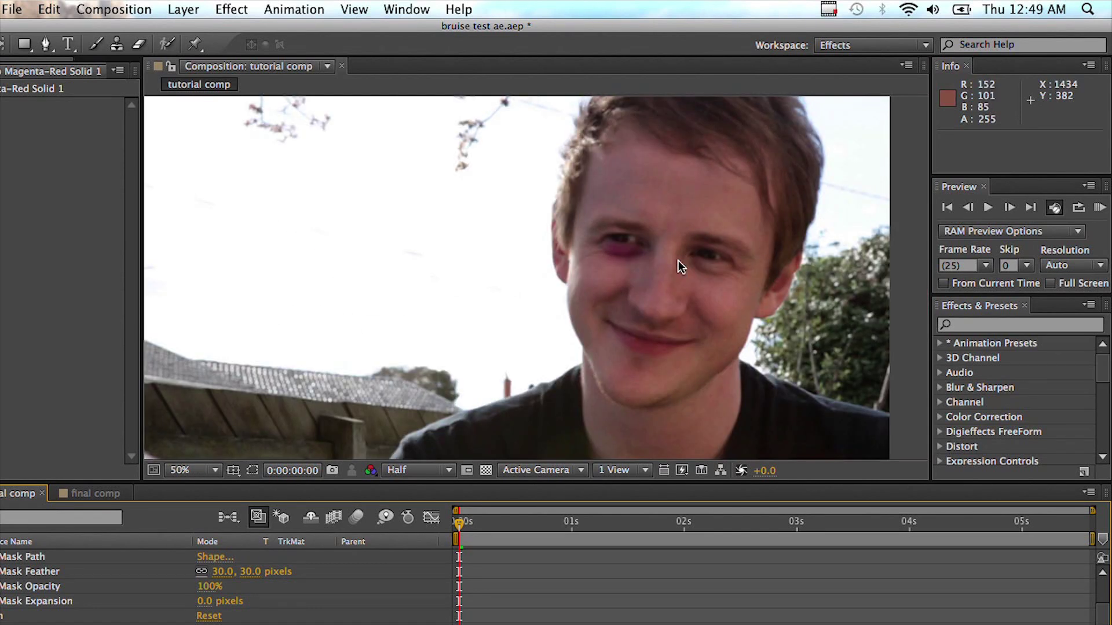
drag(666, 260, 640, 265)
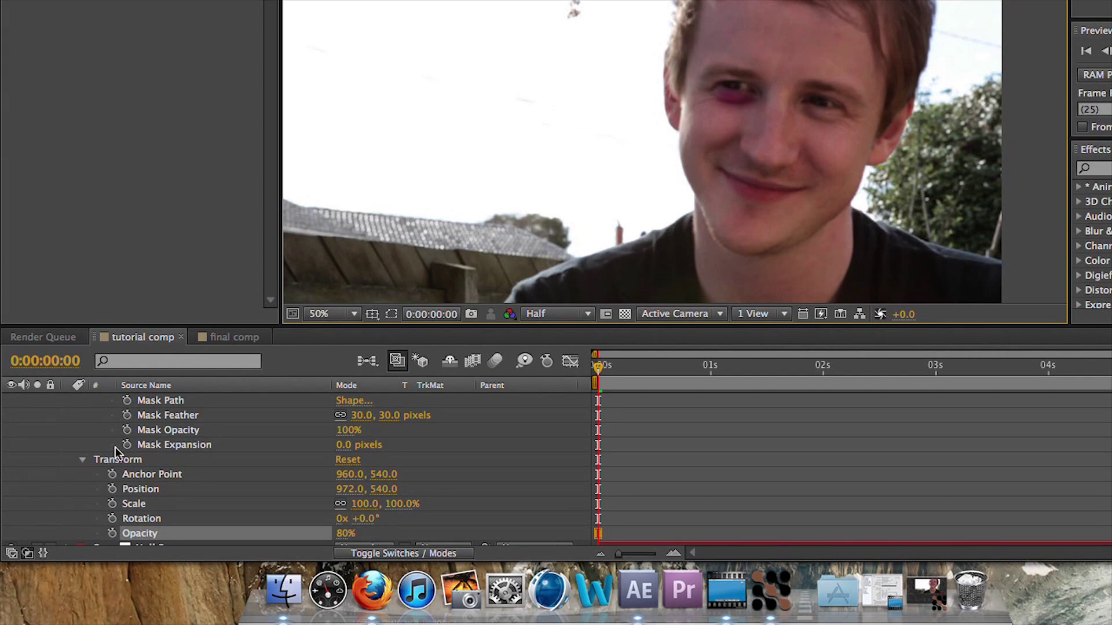
Pickwhip the bruise solid's parent to Null 2 and preview the tracked bruise
scroll(98, 428, up, 2)
click(67, 400)
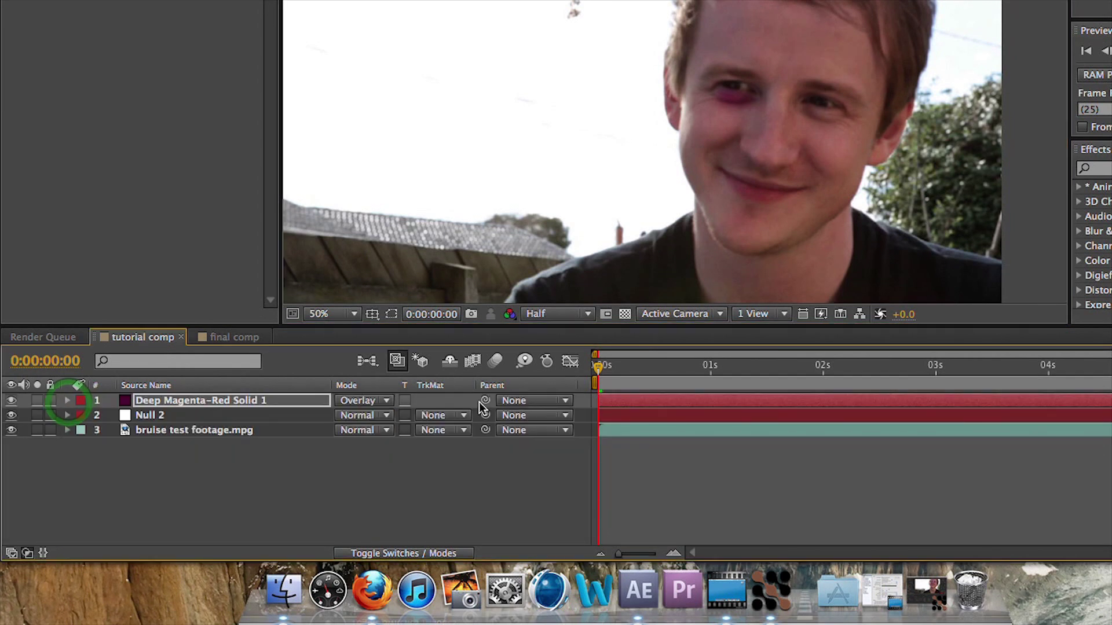
drag(484, 402, 256, 412)
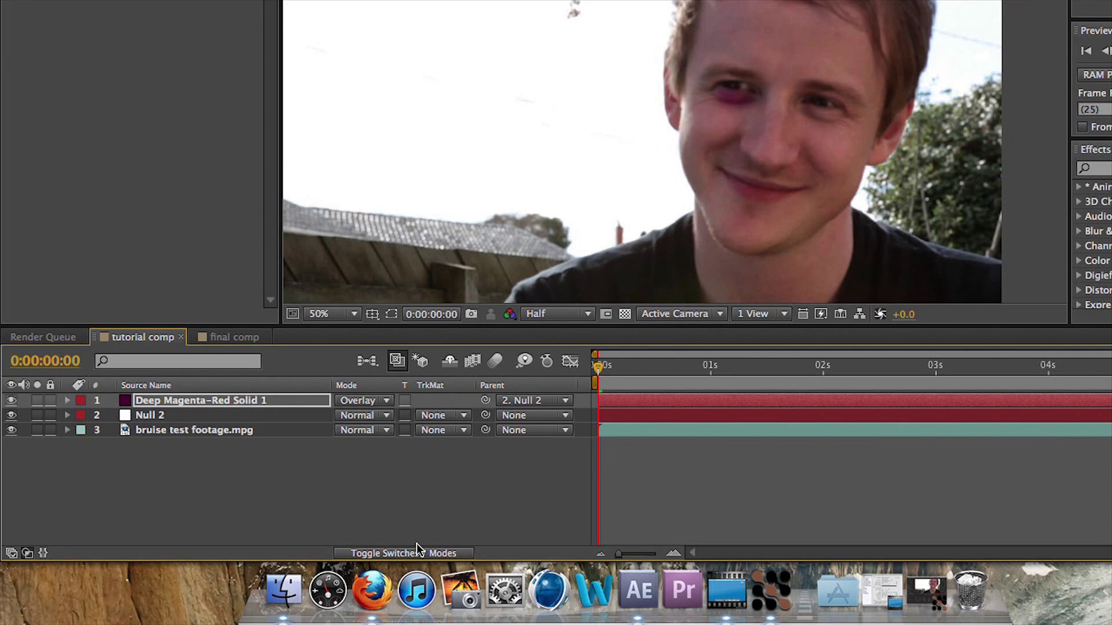
key(space)
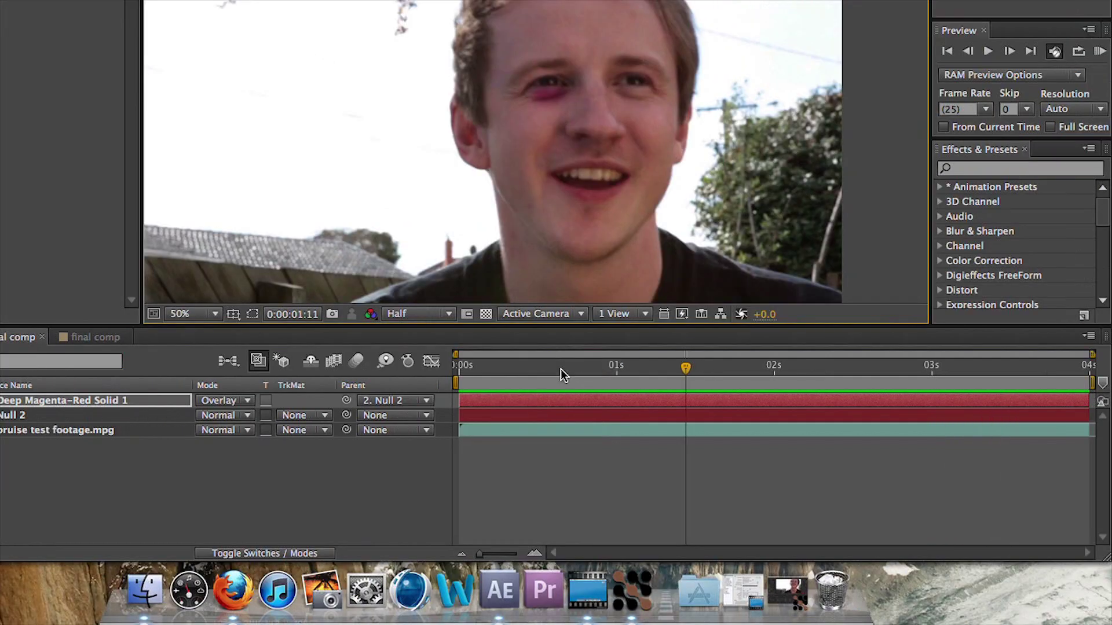
drag(700, 370, 692, 341)
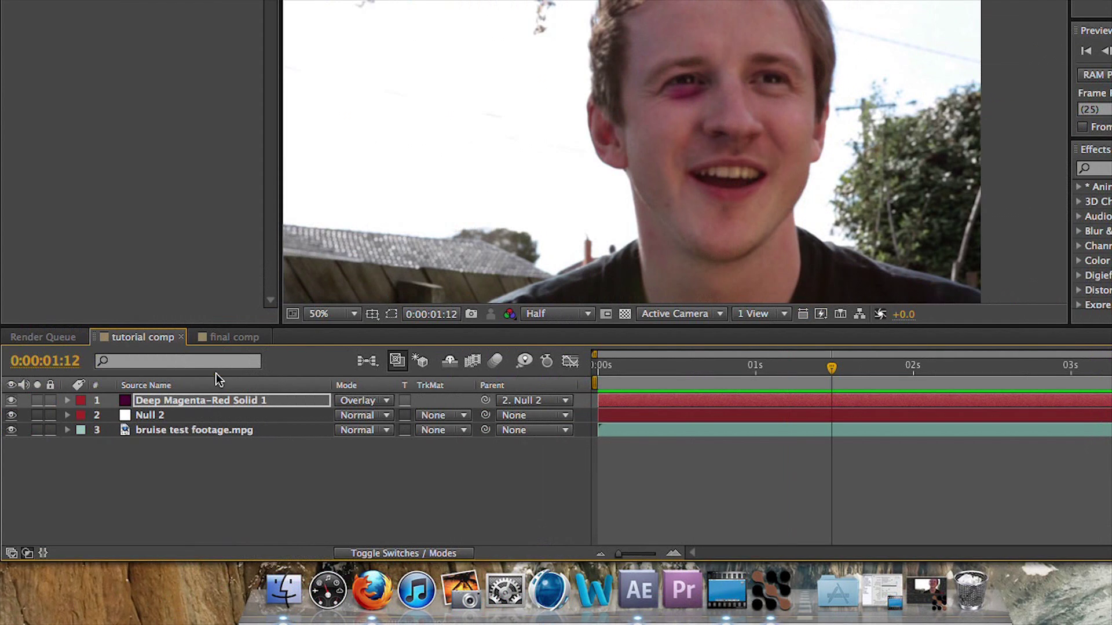
Duplicate the magenta bruise solid layer
click(217, 403)
key(super+d)
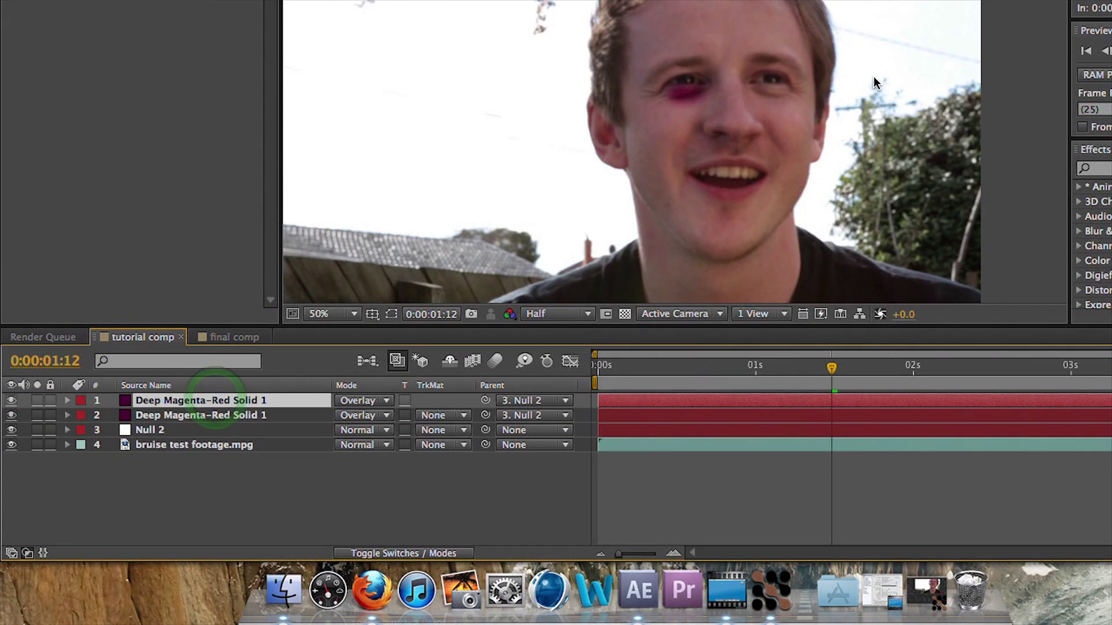
scroll(600, 258, up, 3)
scroll(600, 259, down, 1)
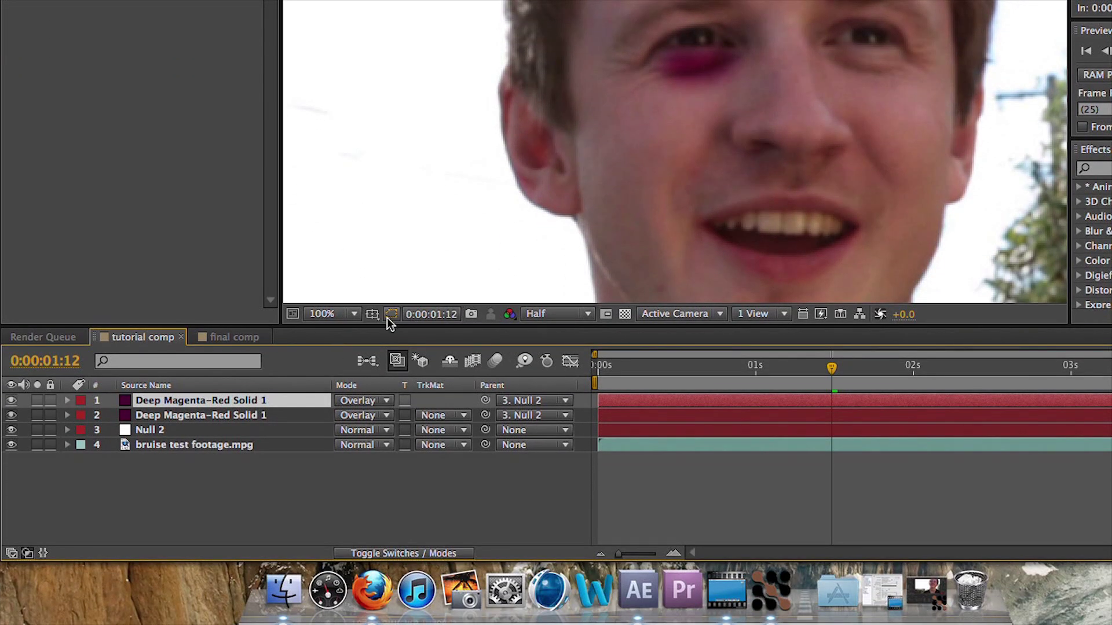
Draw a new closed four-point mask over the eye on the duplicated solid
click(392, 471)
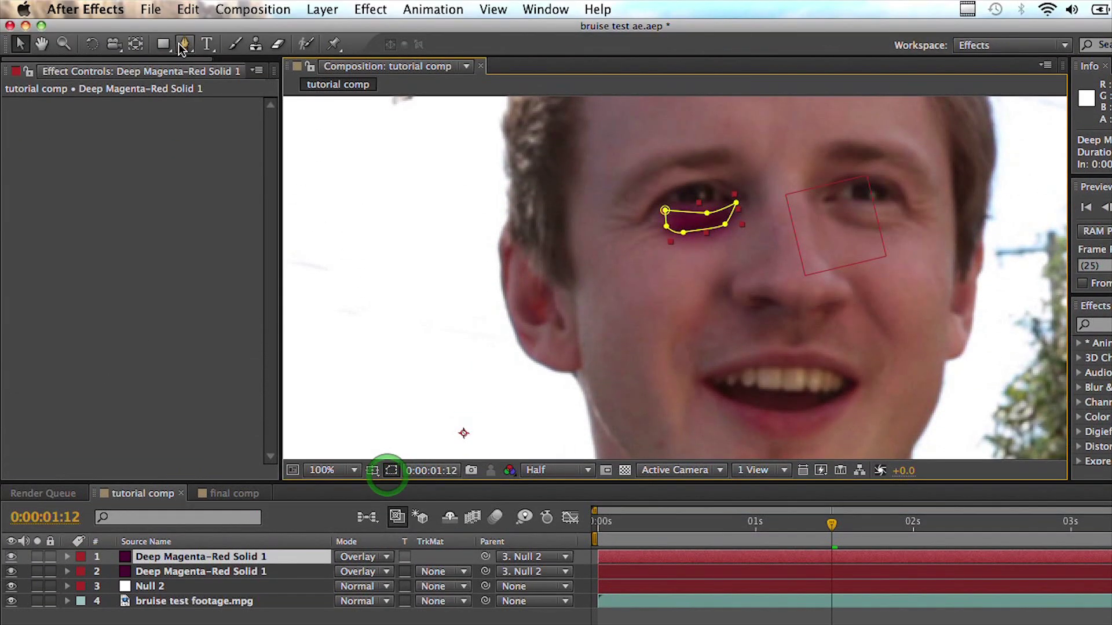
click(184, 0)
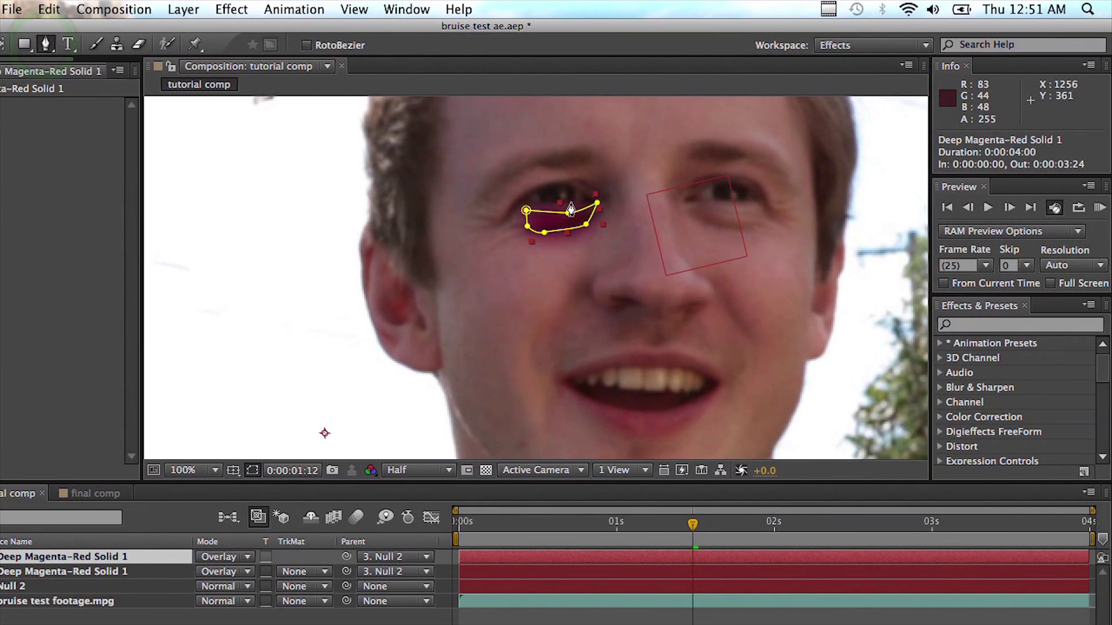
click(567, 201)
drag(577, 234, 584, 234)
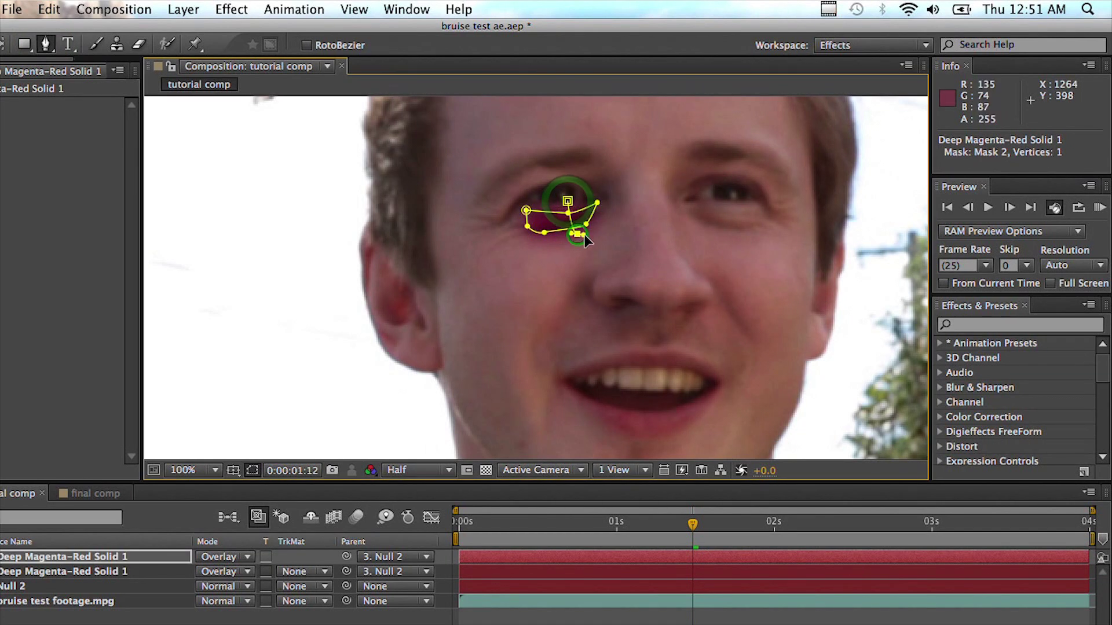
click(609, 216)
click(608, 189)
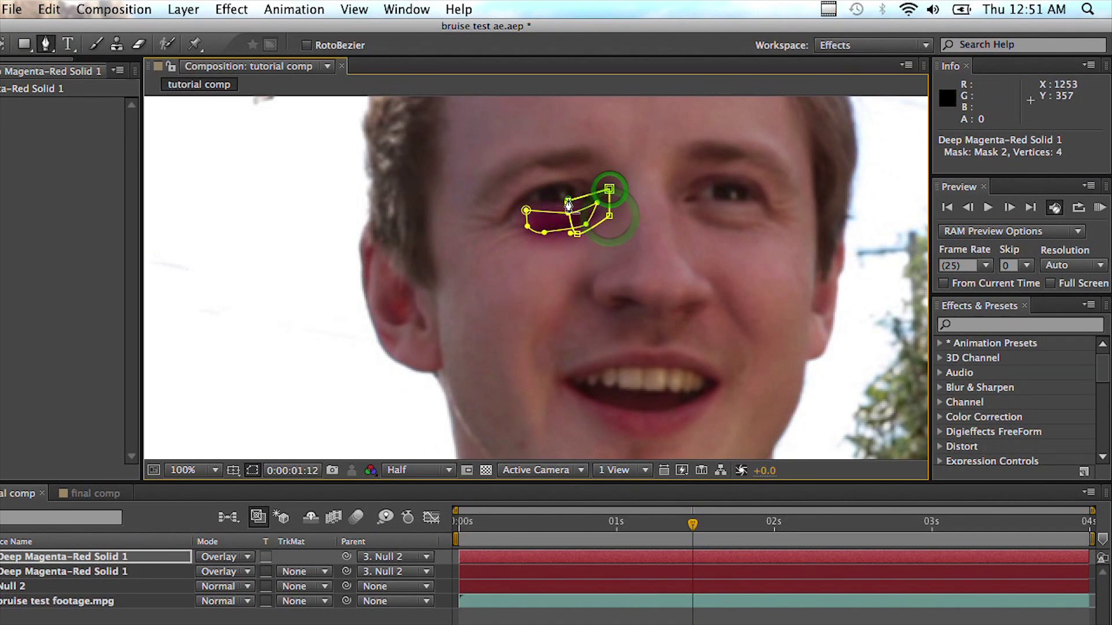
click(568, 201)
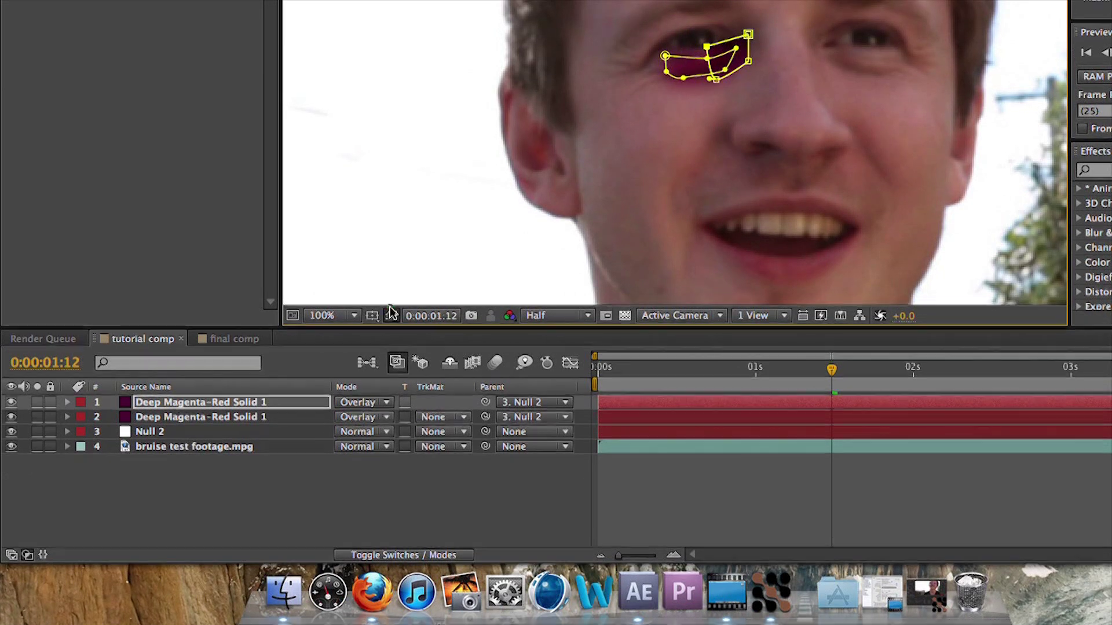
click(362, 470)
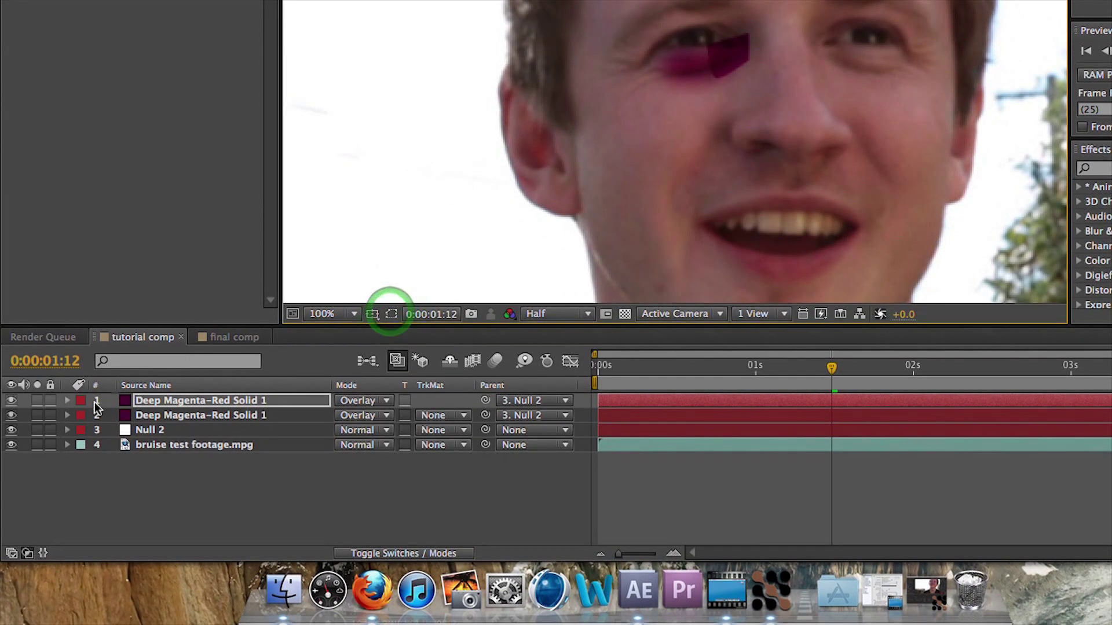
Set Mask 2 to Intersect and feather its edge to 15 pixels
click(67, 400)
click(82, 415)
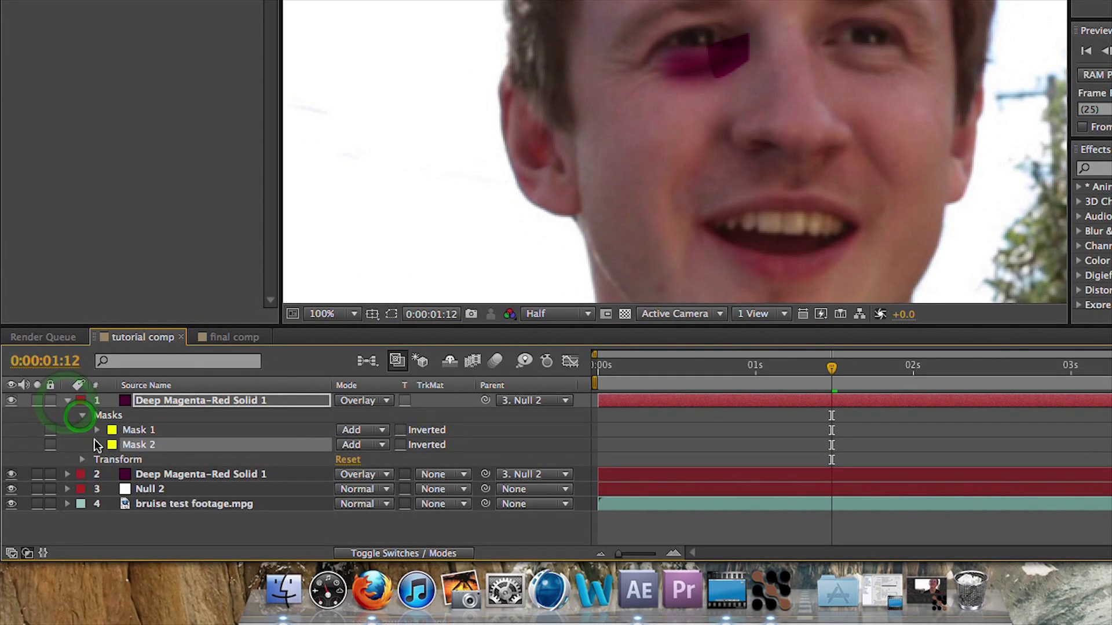
click(377, 450)
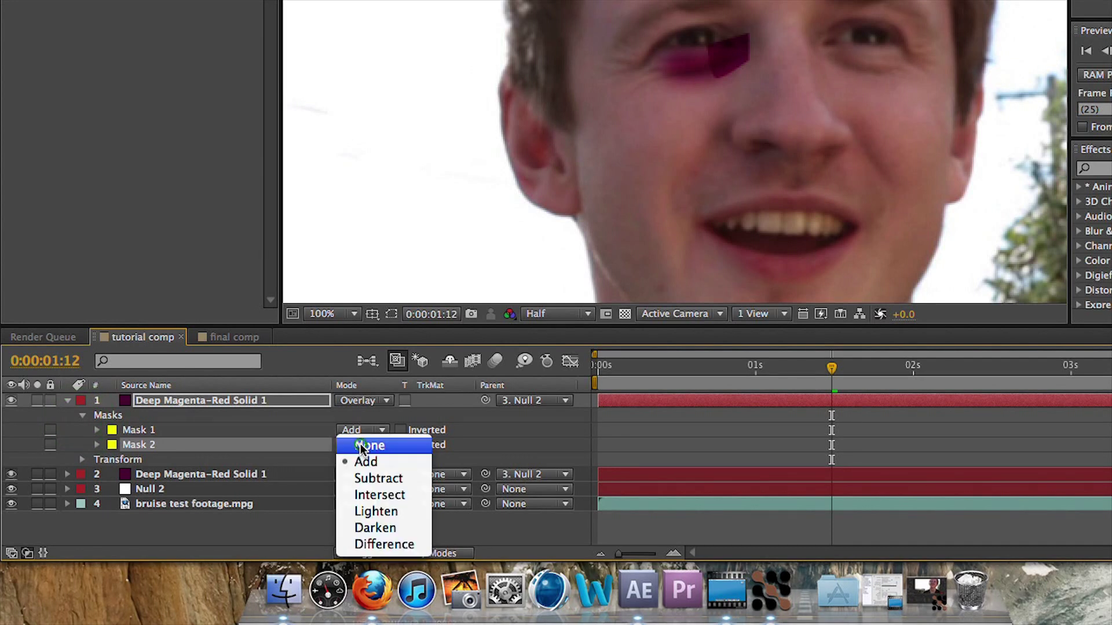
click(371, 491)
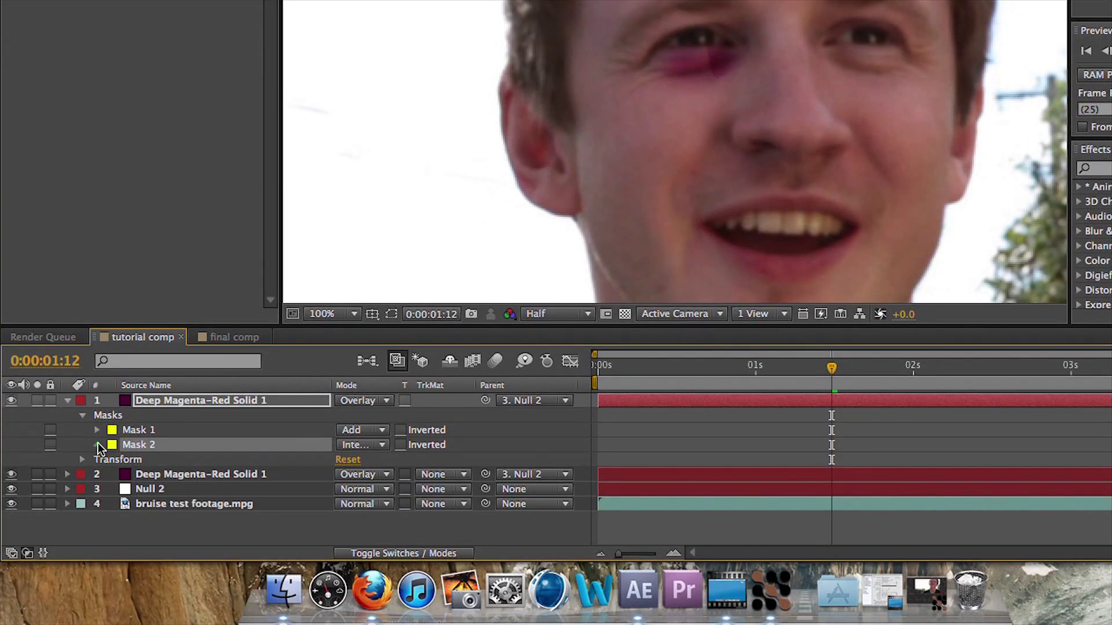
click(0, 601)
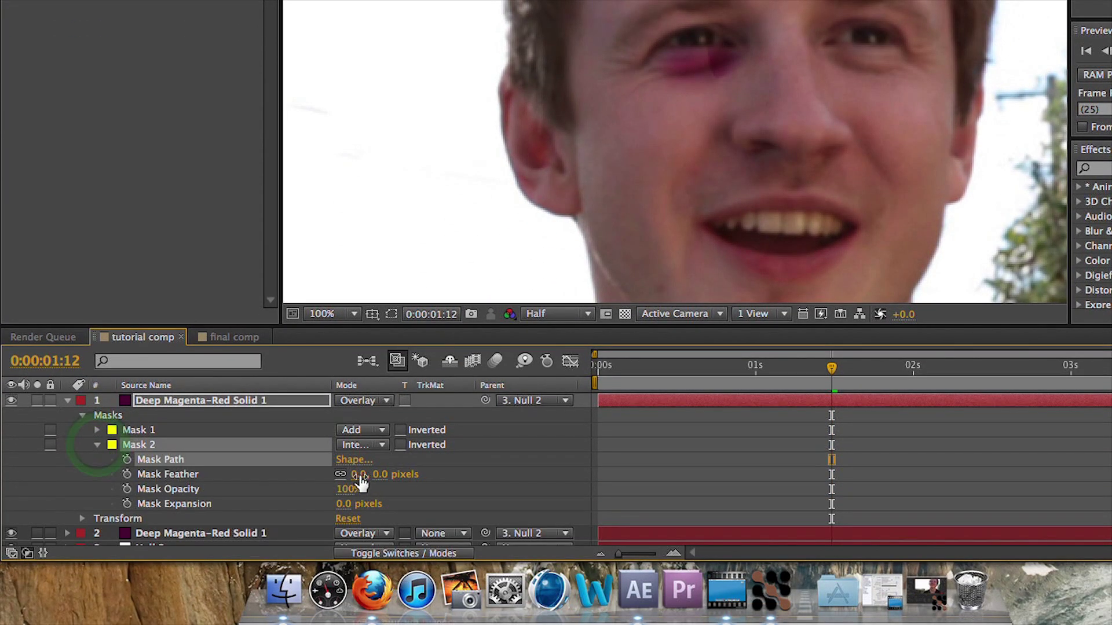
drag(359, 474, 366, 472)
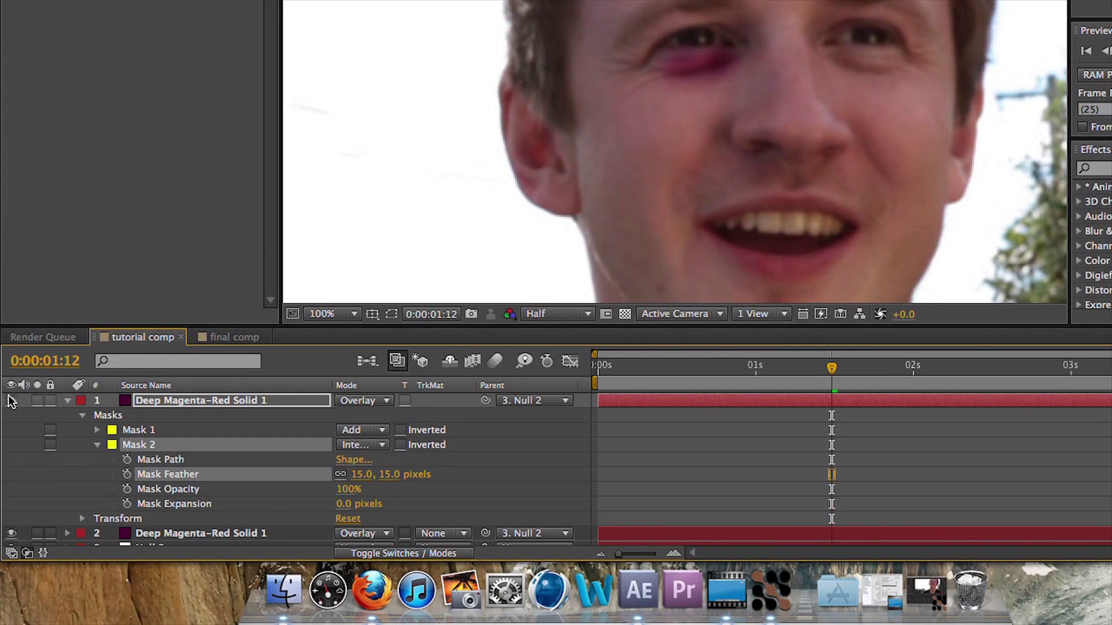
Toggle the top magenta overlay on and off to compare, then collapse it
click(11, 401)
click(11, 401)
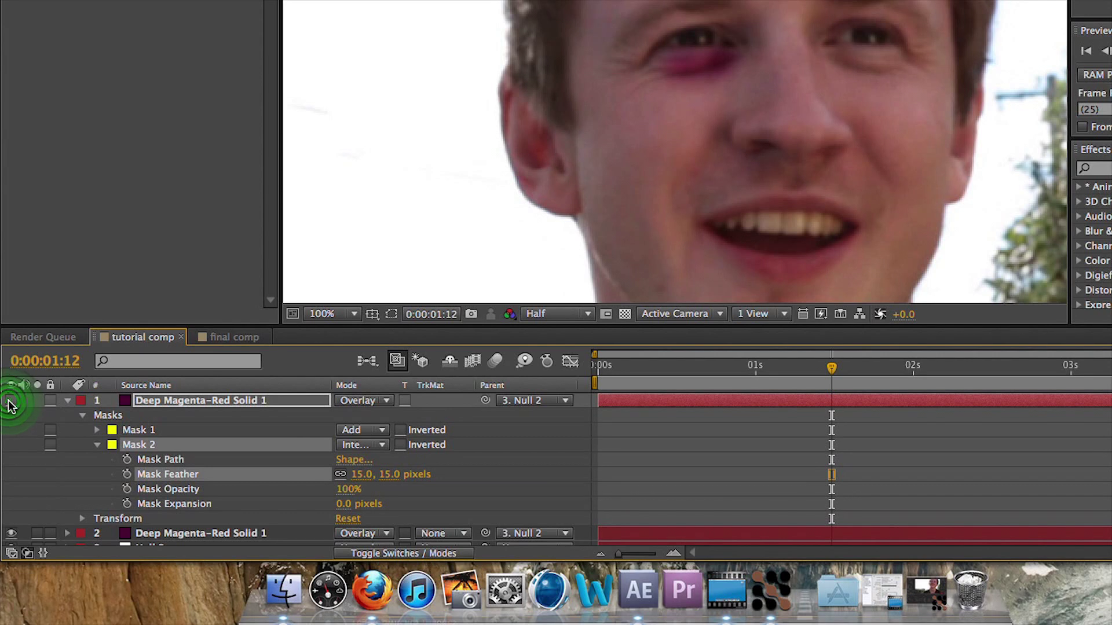
click(10, 401)
click(11, 401)
click(10, 402)
click(10, 401)
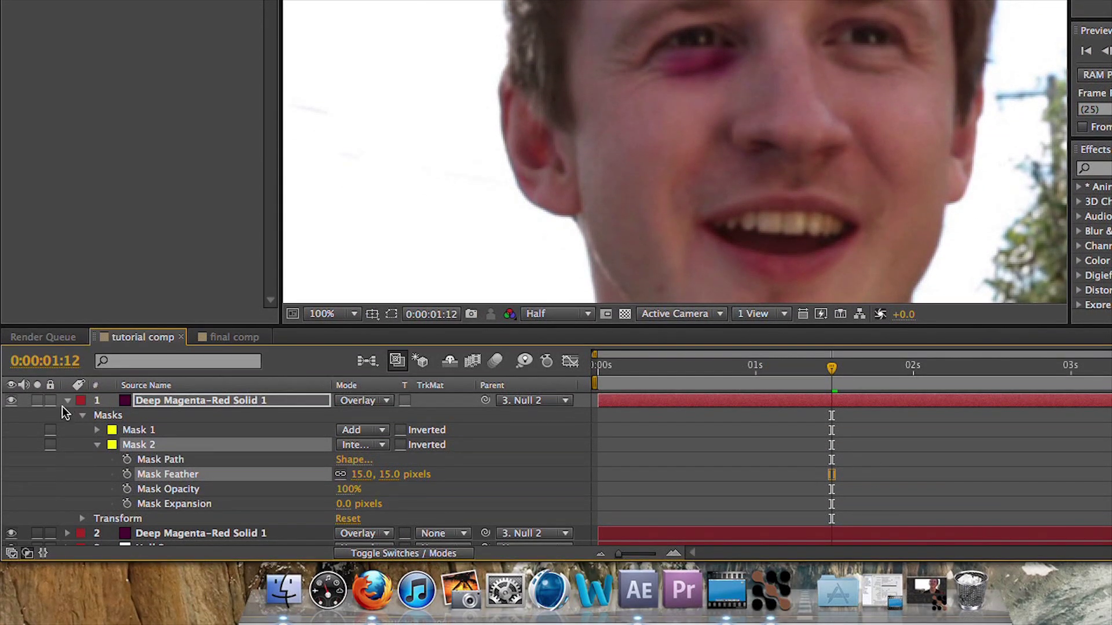
click(66, 401)
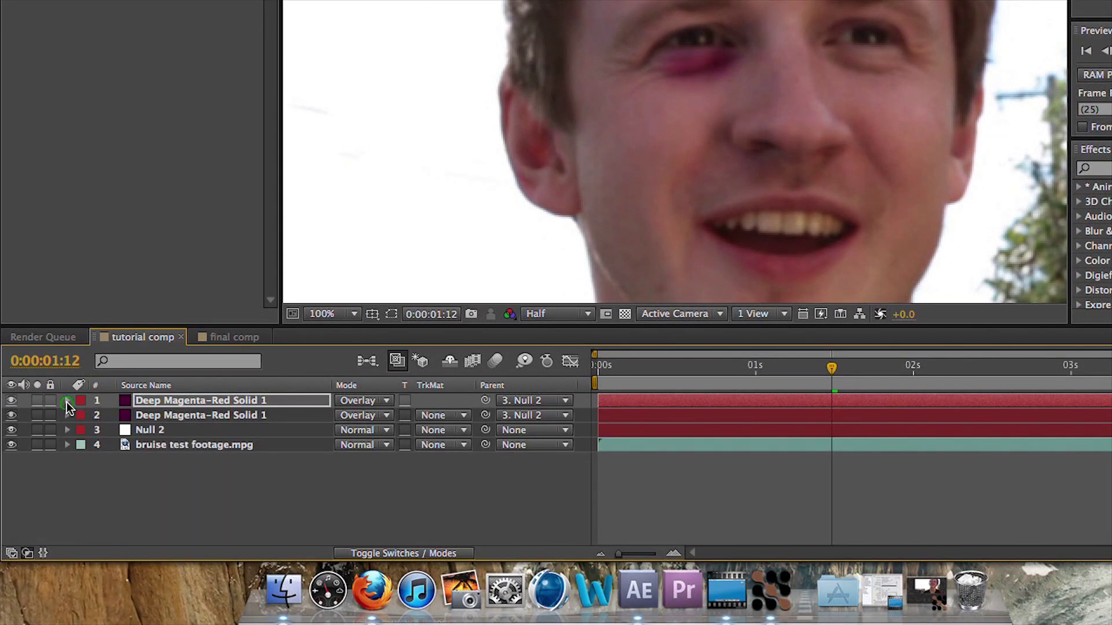
Create a full-frame solid named Deep Yellow Solid 2 coloured deep yellow
click(236, 399)
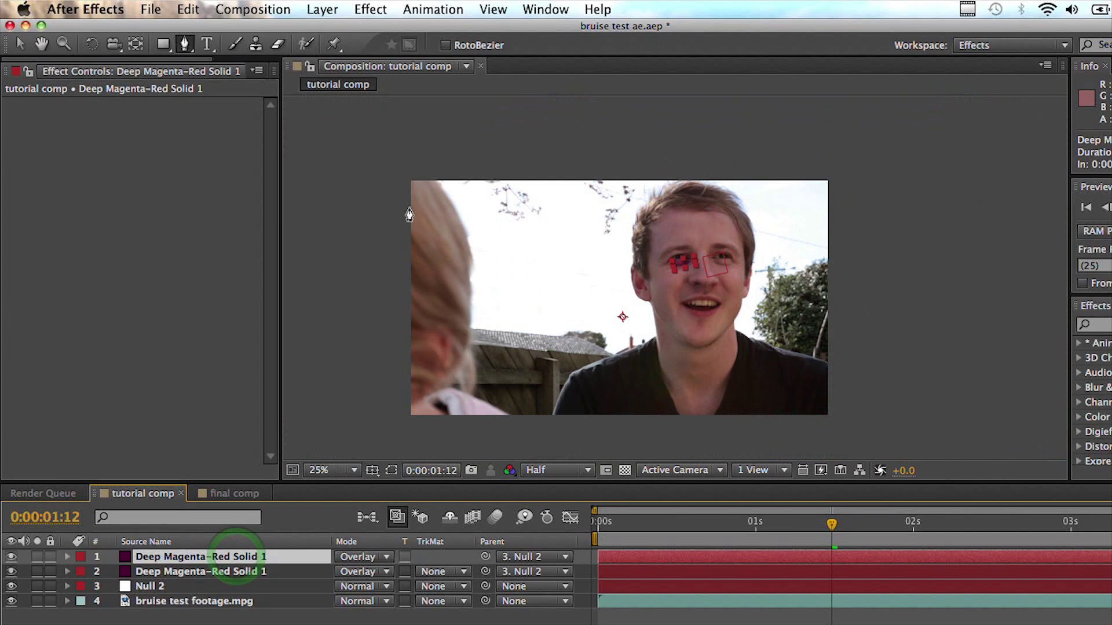
key(period)
key(period)
key(period)
key(period)
key(period)
key(comma)
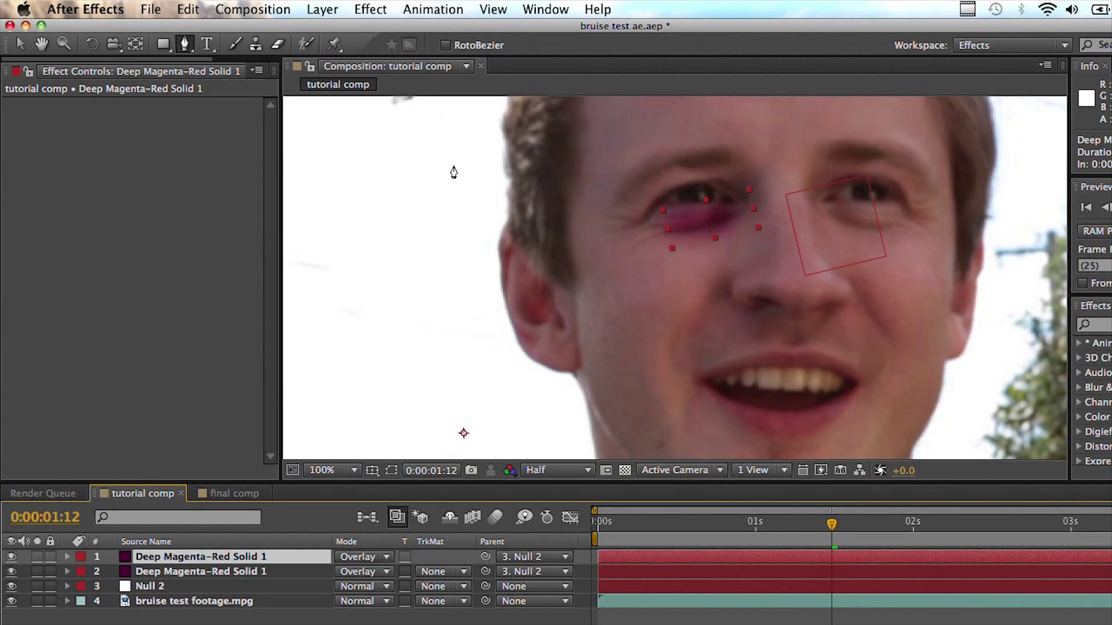
click(331, 10)
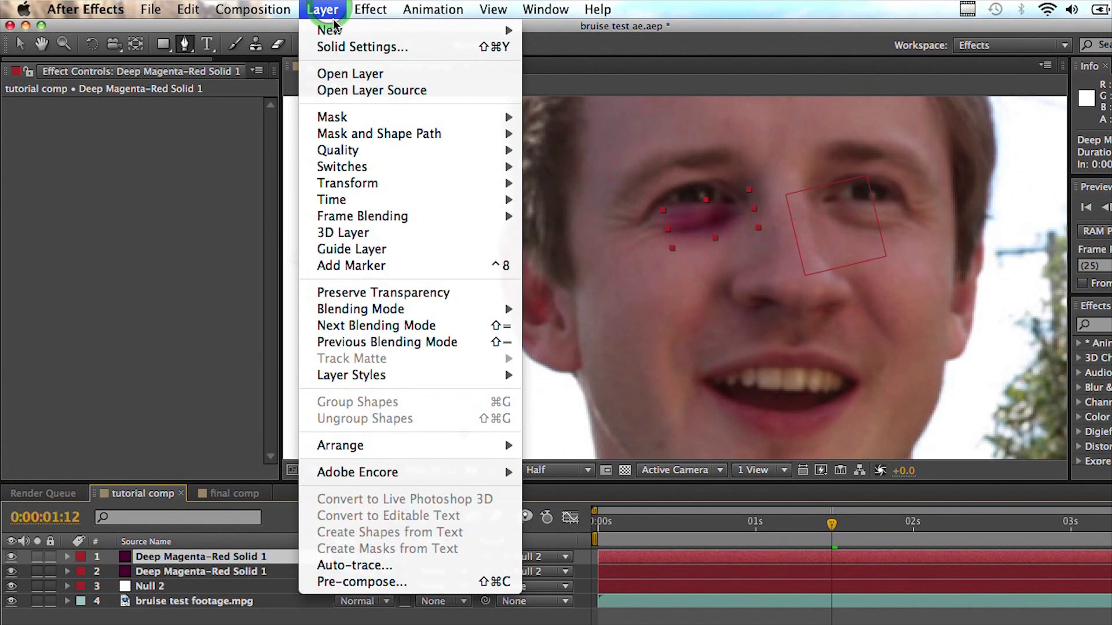
mouse_move(339, 30)
click(582, 52)
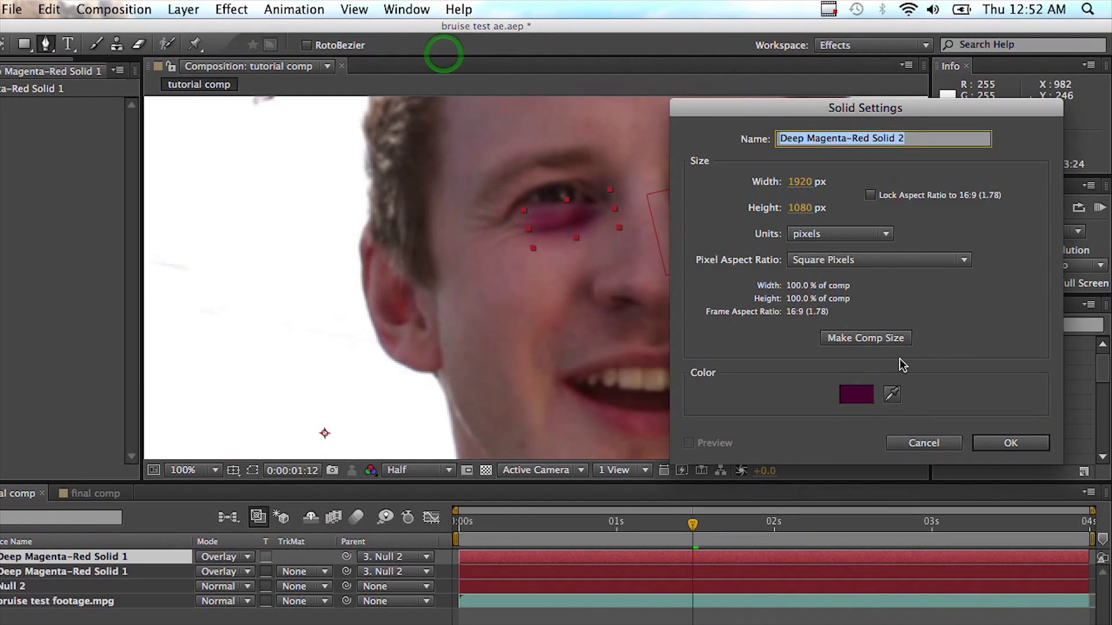
click(856, 394)
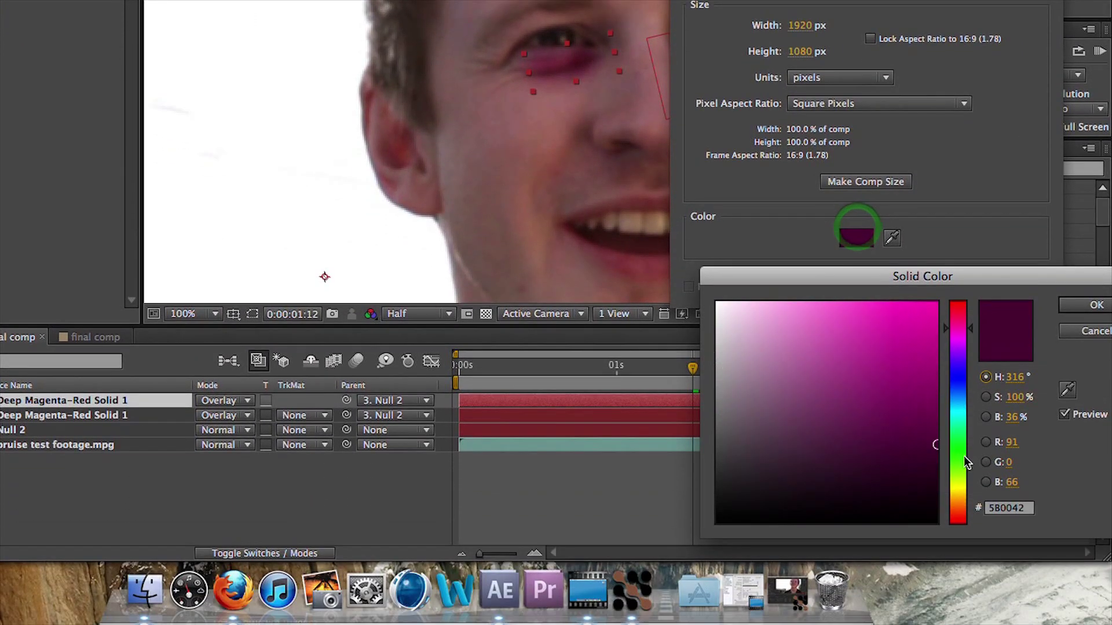
click(958, 497)
mouse_move(928, 433)
mouse_down()
mouse_move(938, 397)
mouse_move(933, 424)
mouse_up()
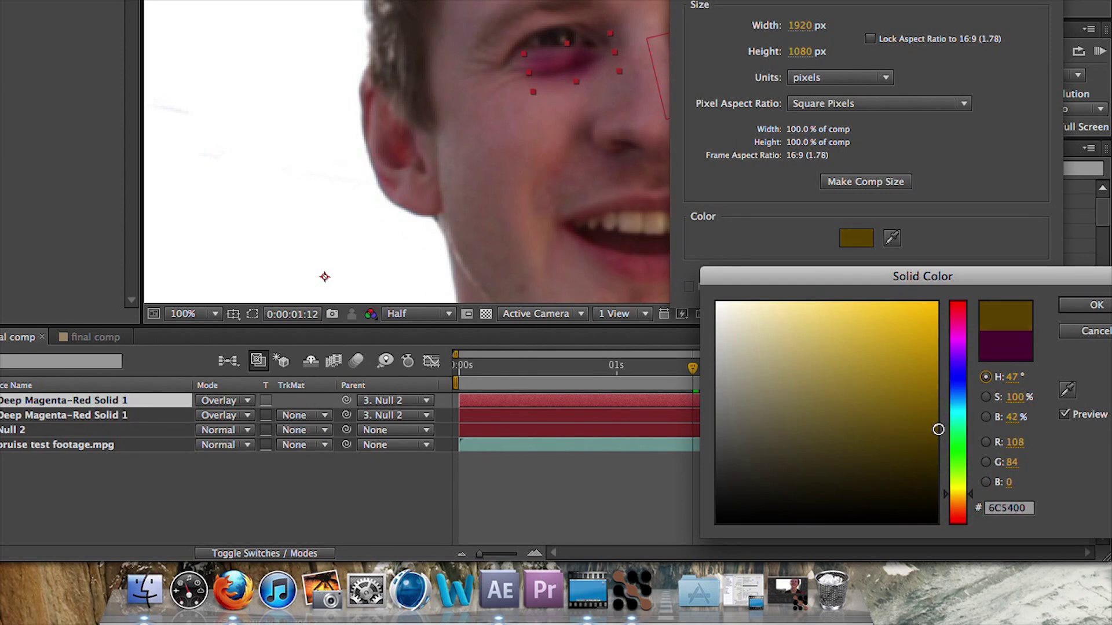
click(1095, 310)
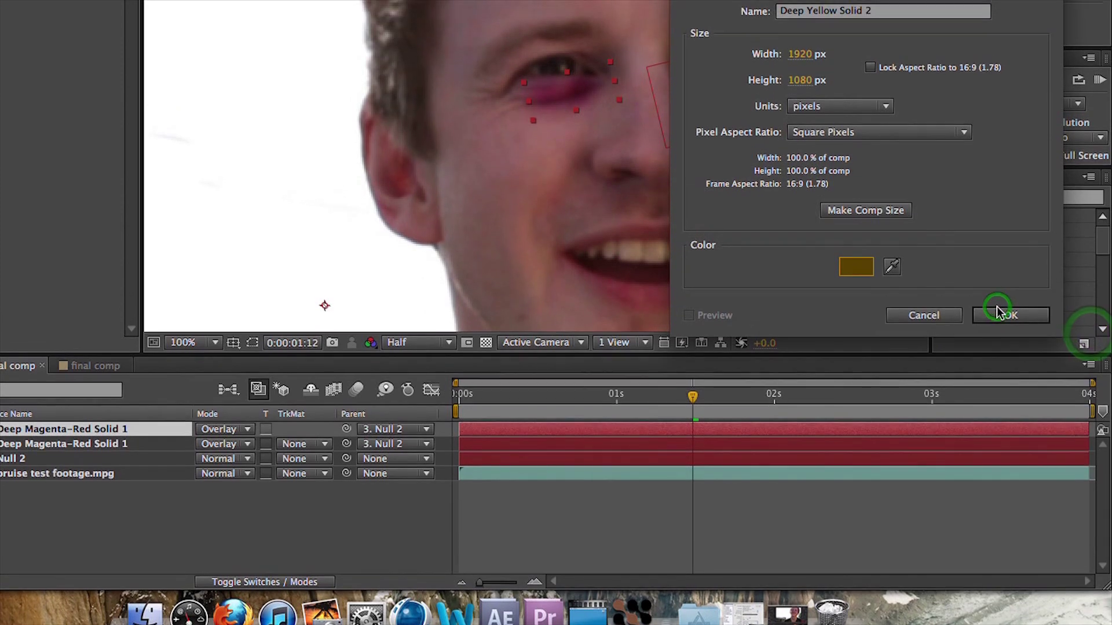
click(1004, 287)
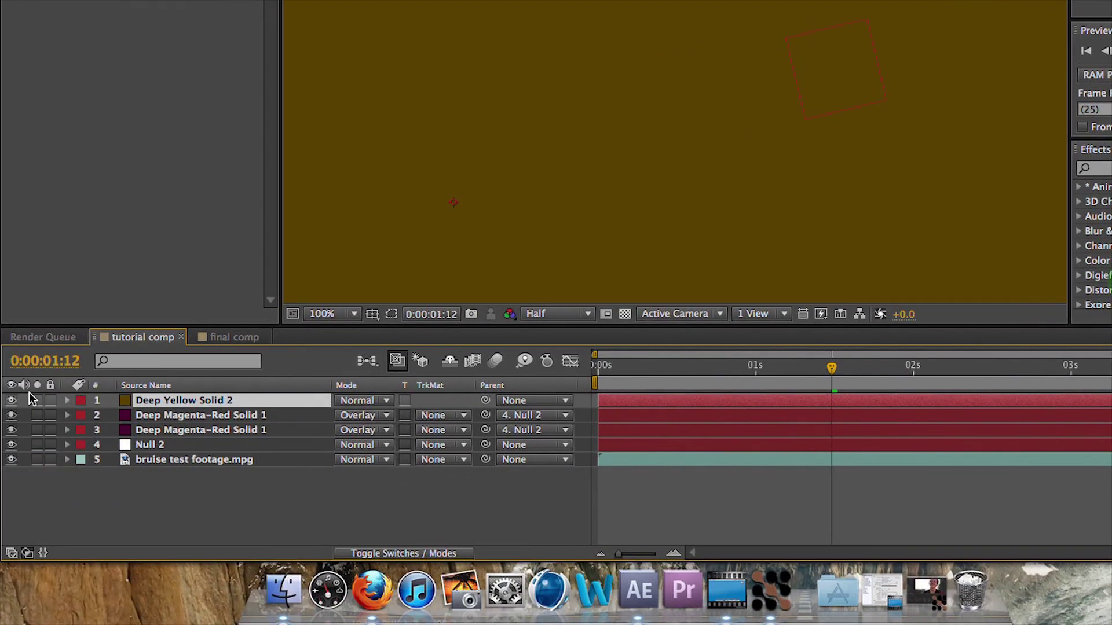
Hide the yellow solid and draw a closed curved Pen mask beneath the bruised eye
click(12, 401)
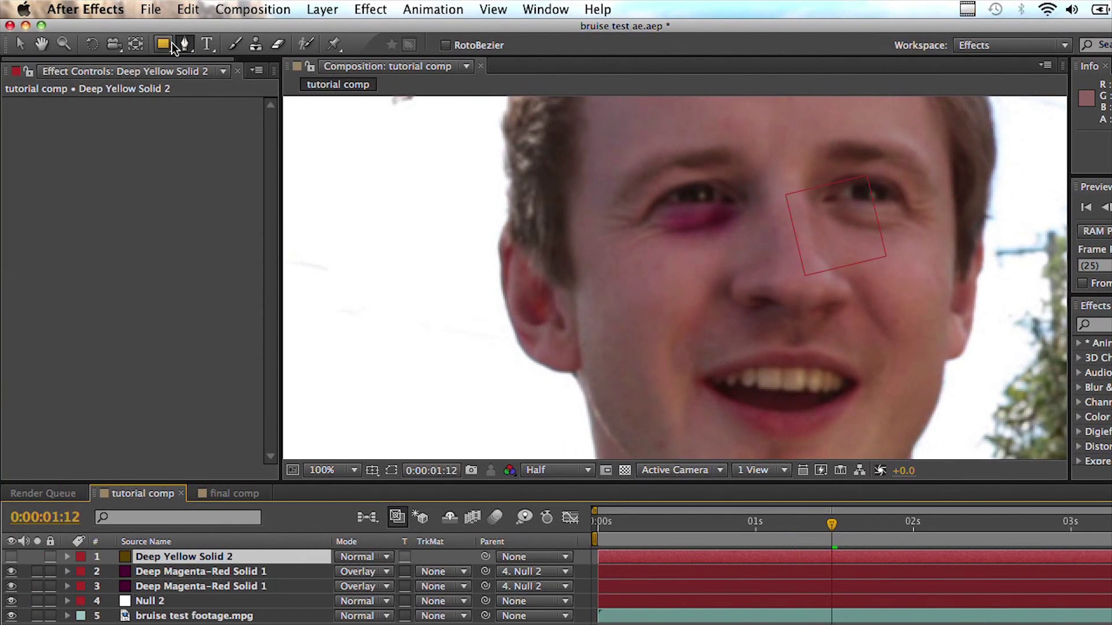
click(184, 44)
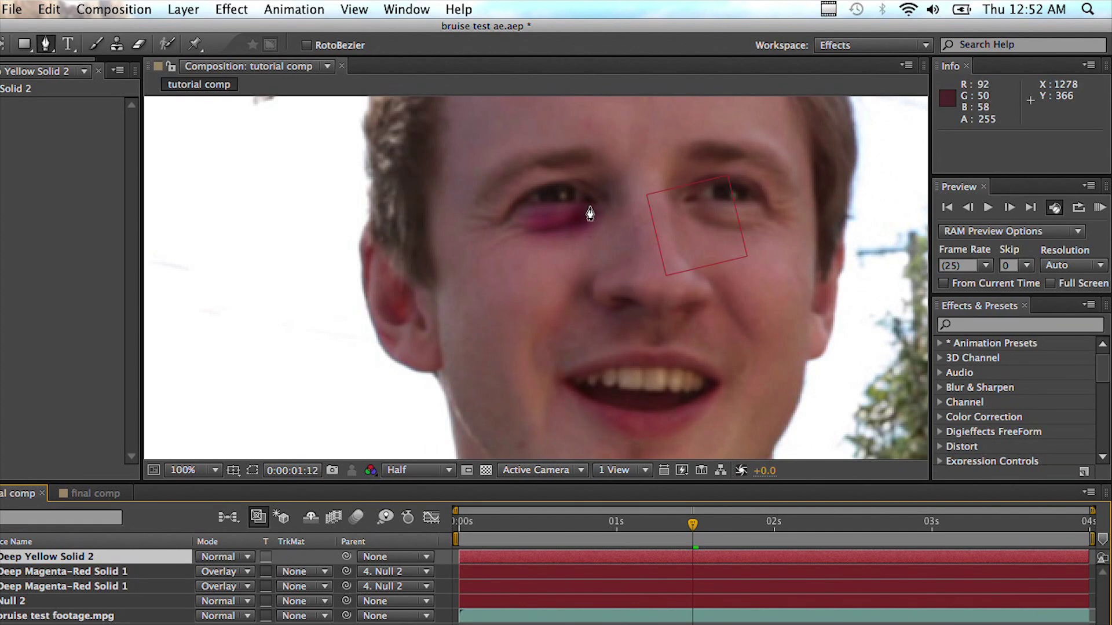
click(589, 208)
drag(529, 217, 523, 222)
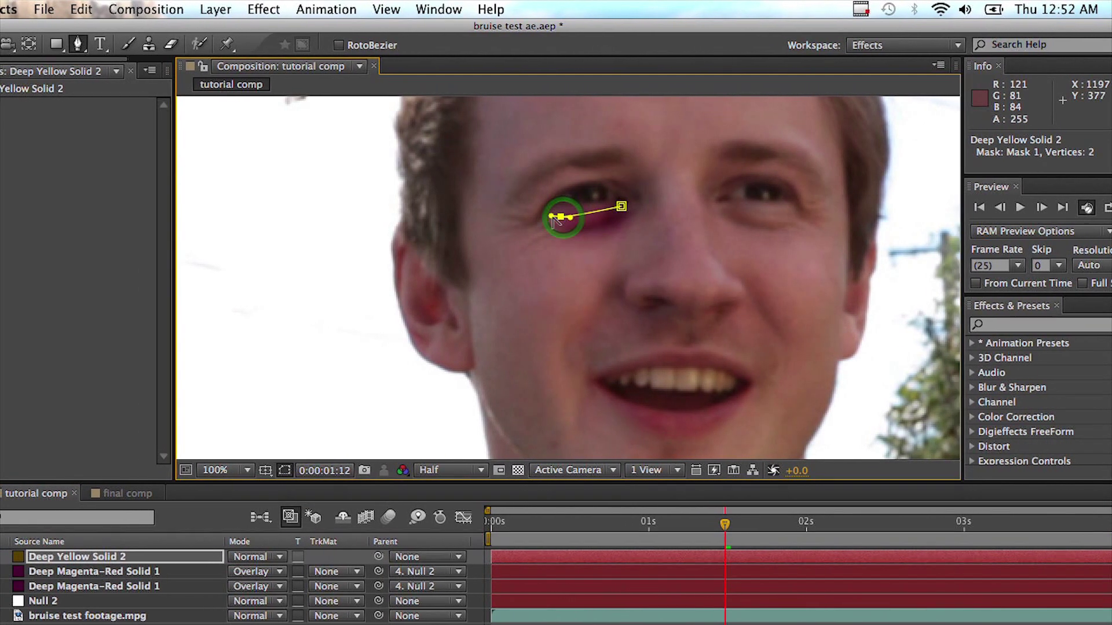
click(539, 240)
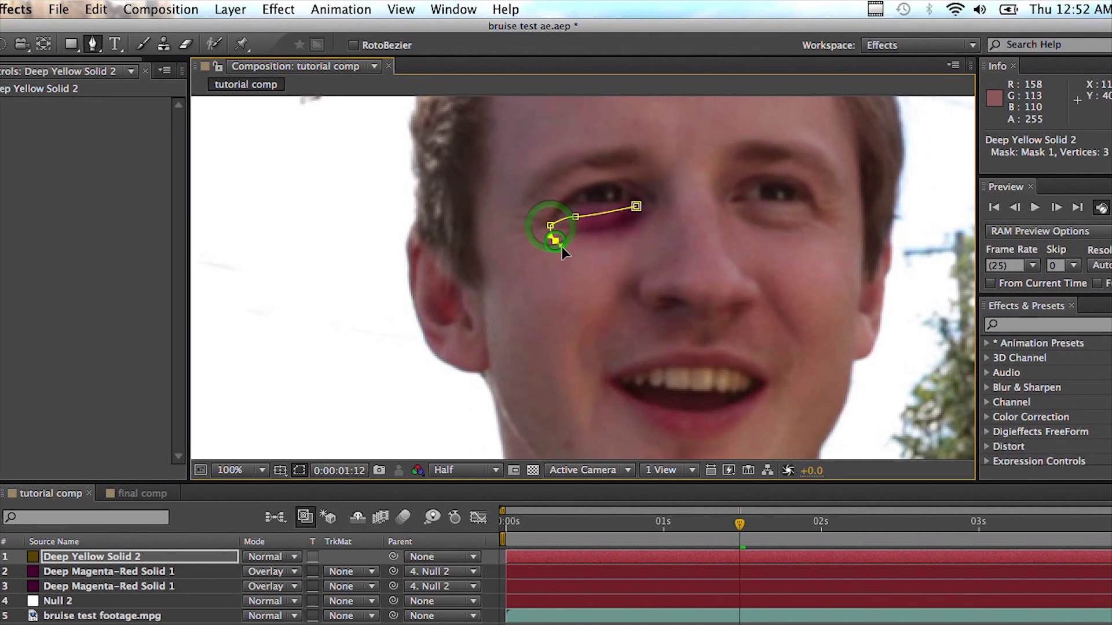
drag(600, 248, 635, 242)
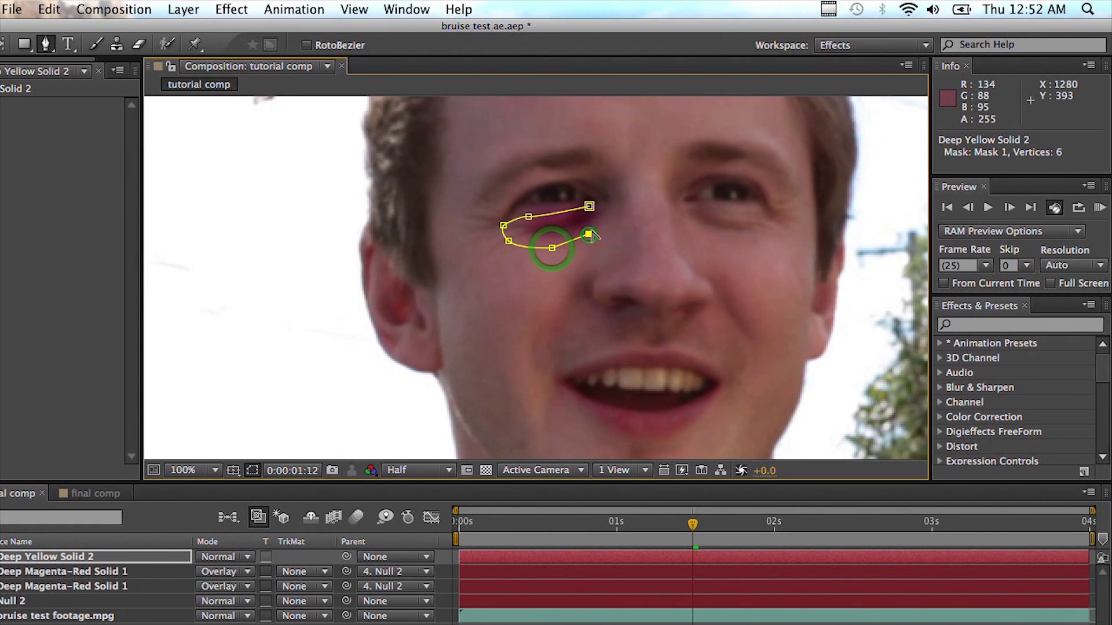
click(590, 209)
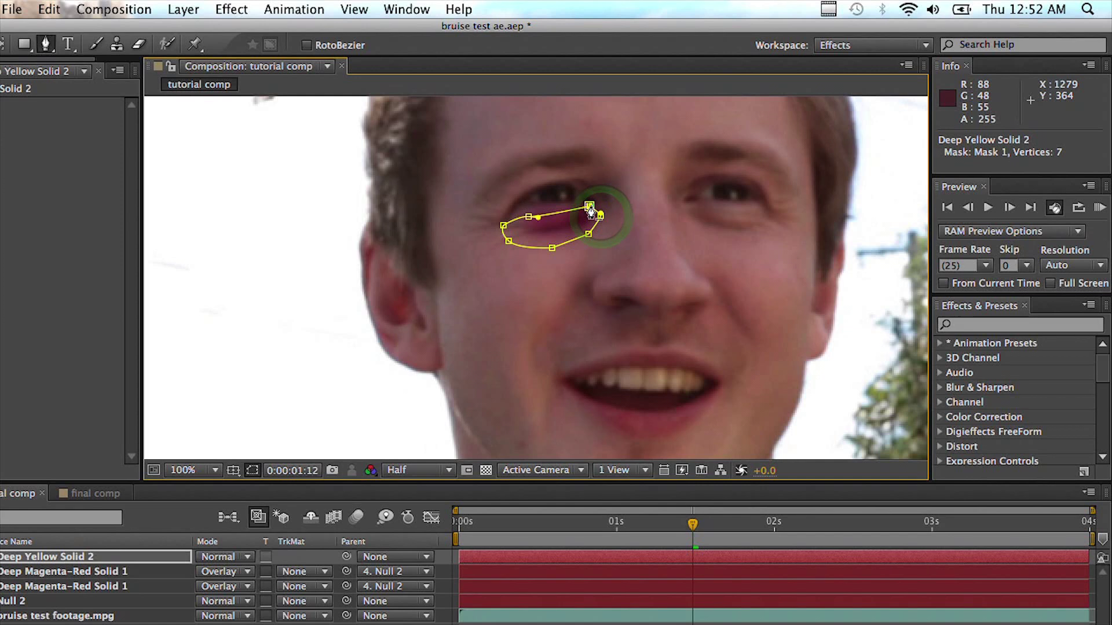
Show the yellow solid, move it below the magenta layers, and set it to Overlay
click(11, 571)
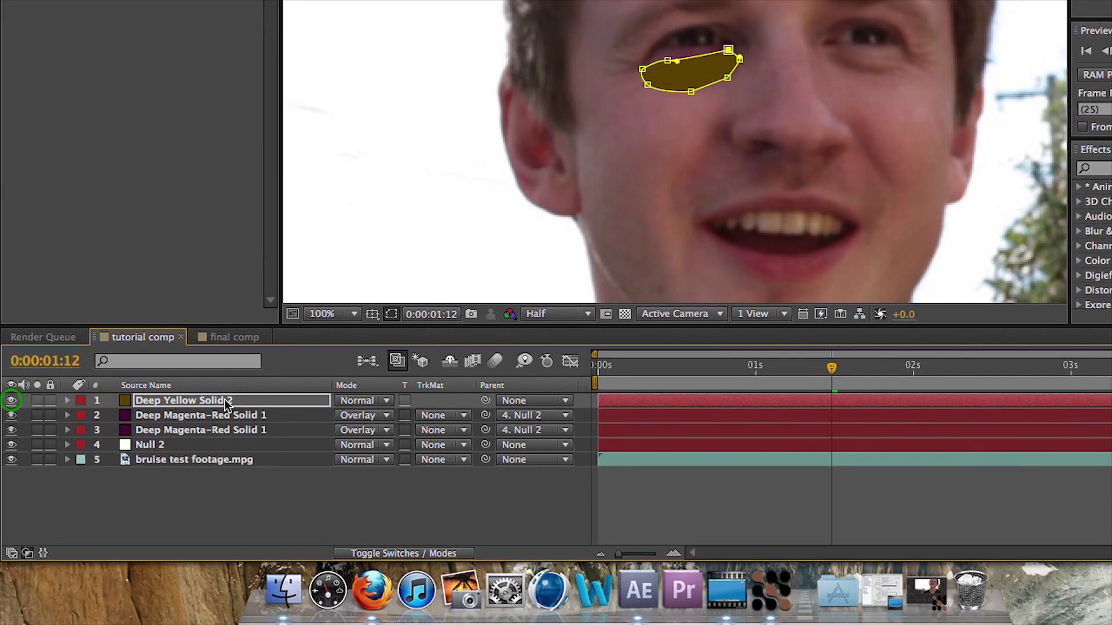
drag(231, 399, 229, 437)
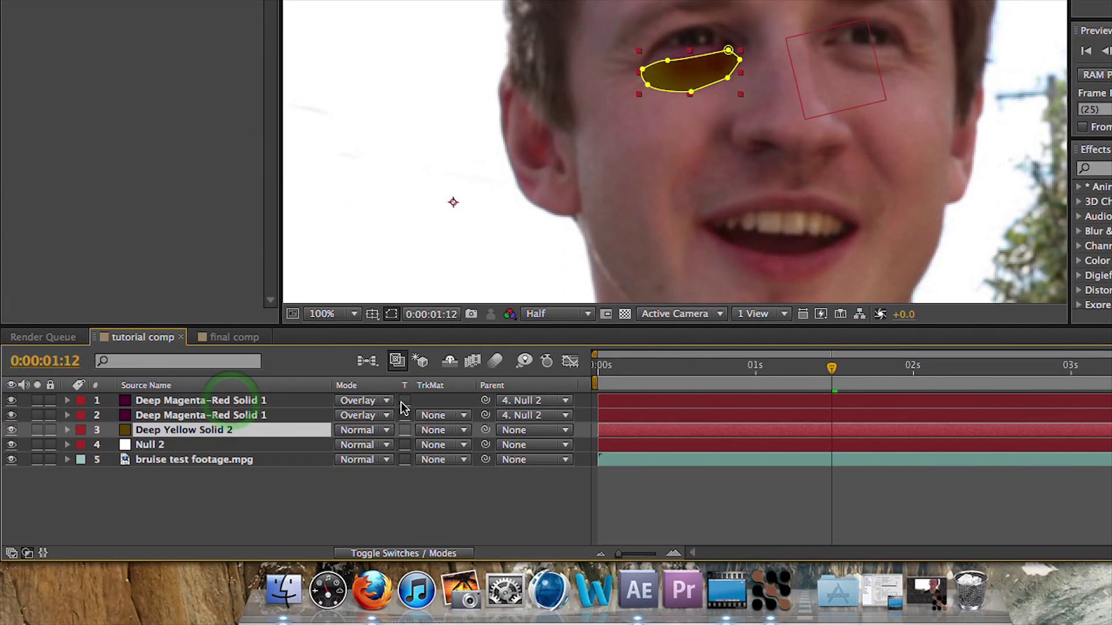
click(363, 429)
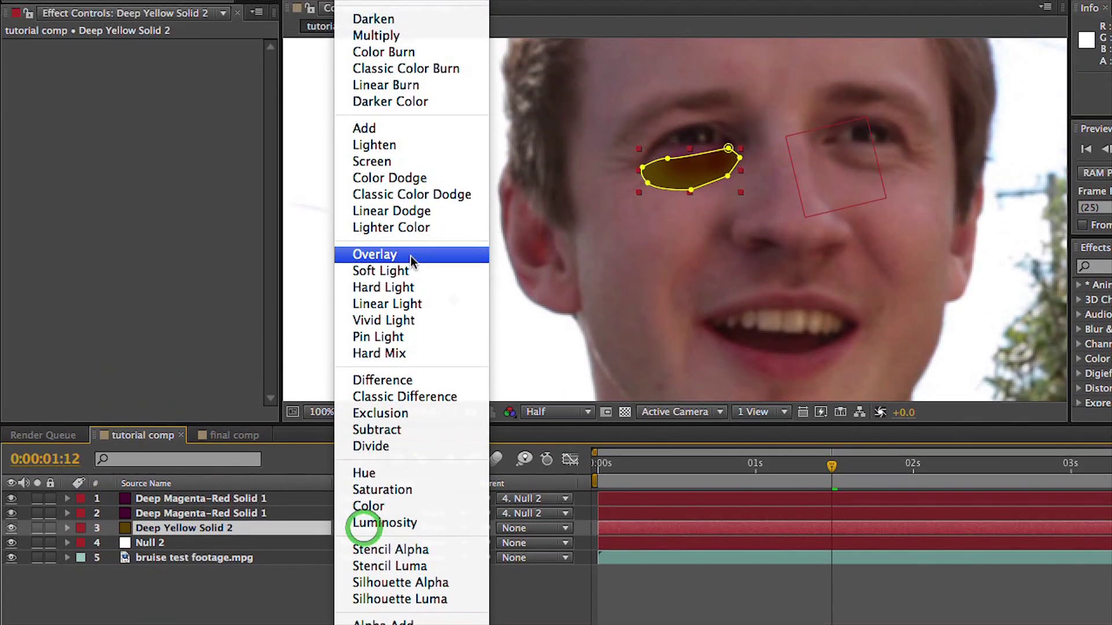
click(410, 261)
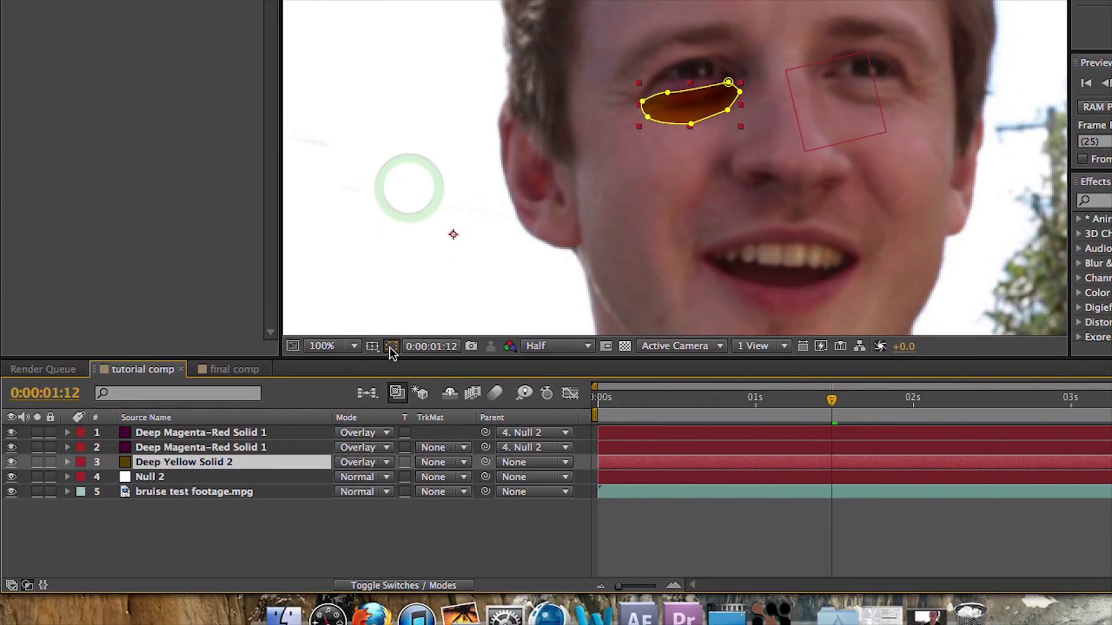
Lower the yellow solid's opacity and feather its Mask 1 to 13 pixels
click(391, 346)
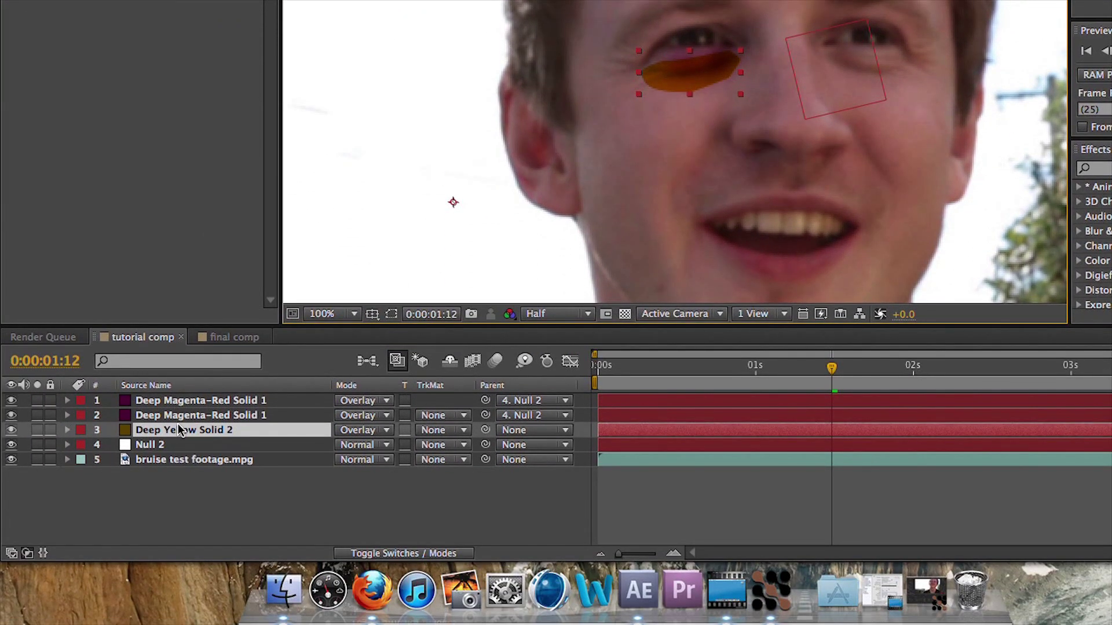
key(t)
click(347, 445)
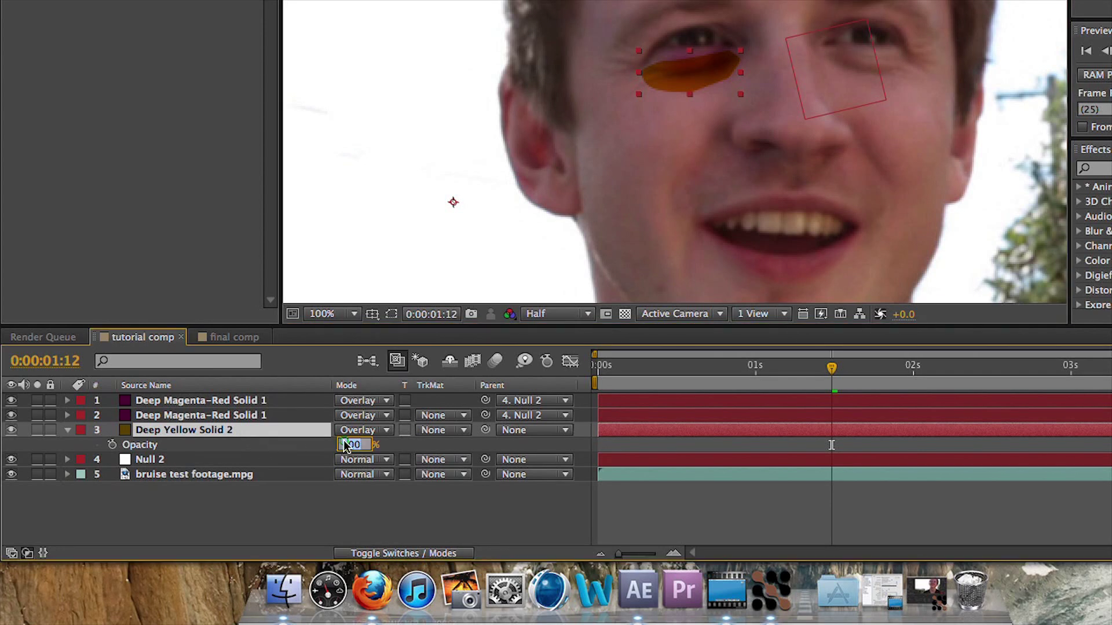
text(0)
key(Return)
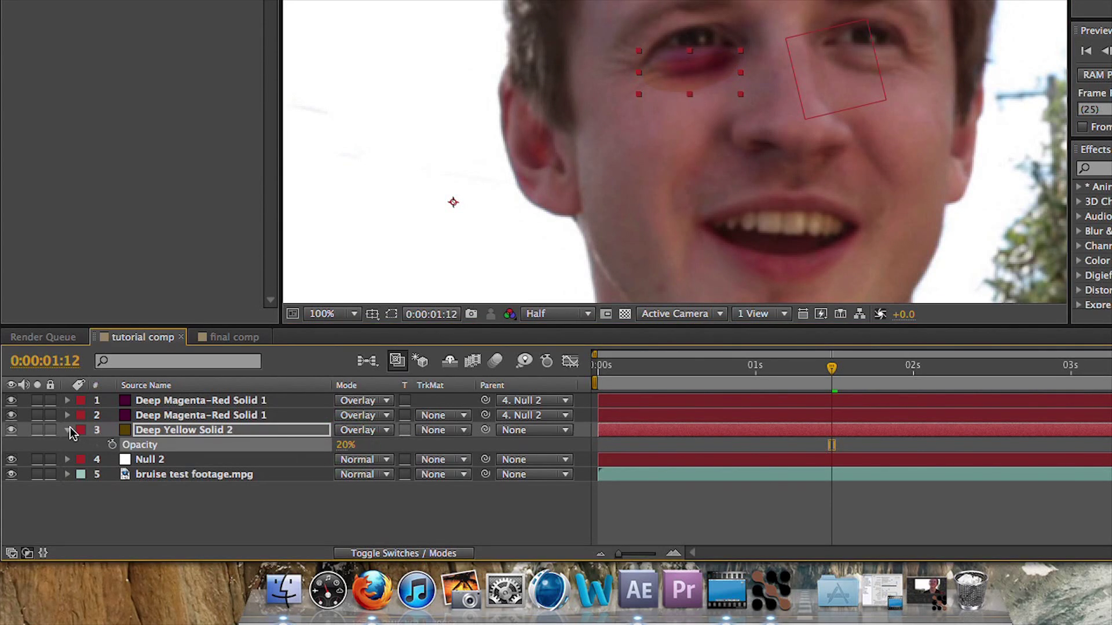
click(167, 433)
key(m)
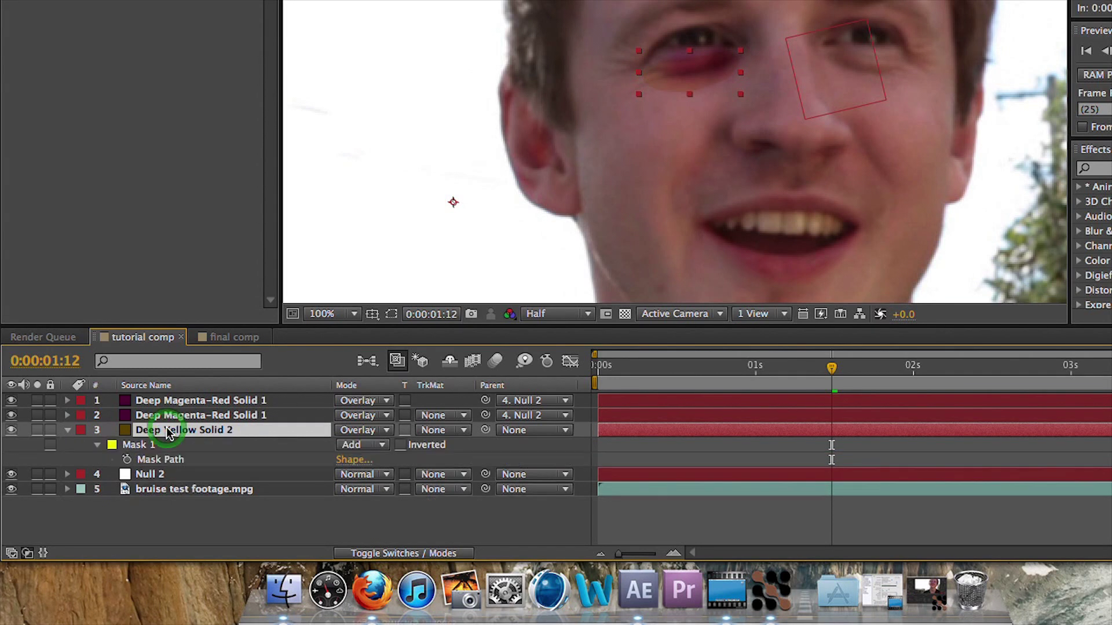
click(97, 447)
click(97, 447)
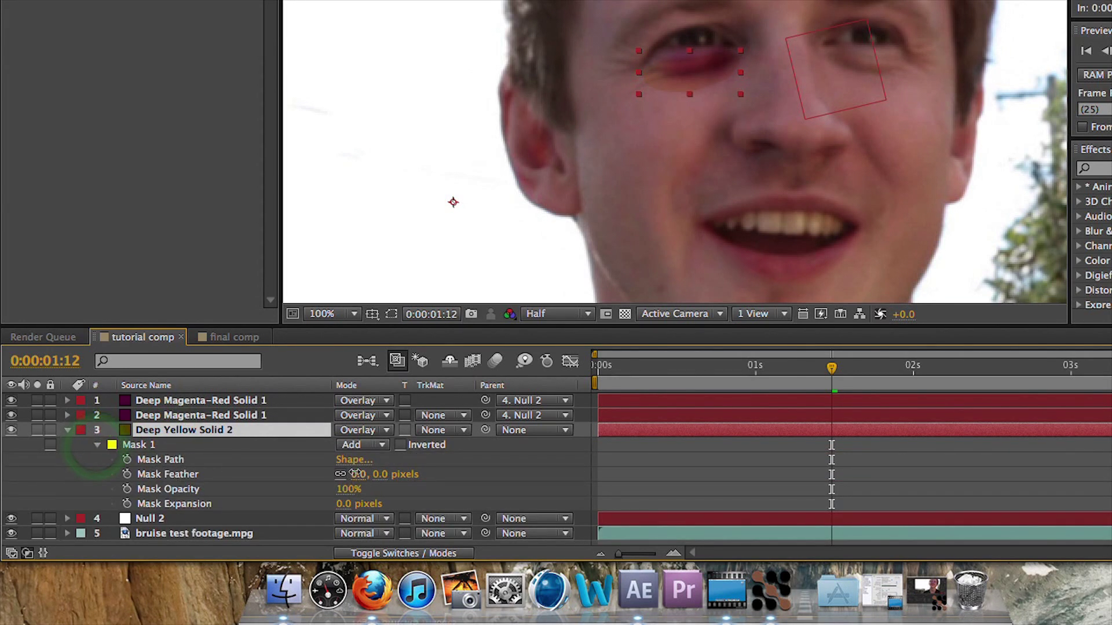
drag(355, 474, 382, 472)
Set Deep Yellow Solid 2's opacity to 40%, then raise it to 99%
click(226, 432)
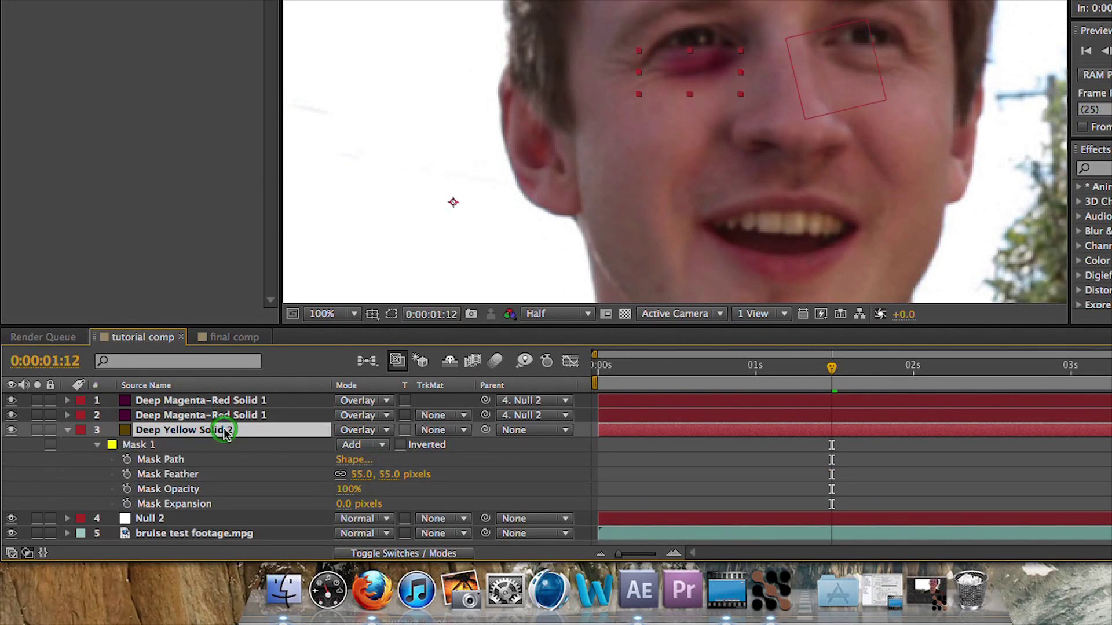
key(t)
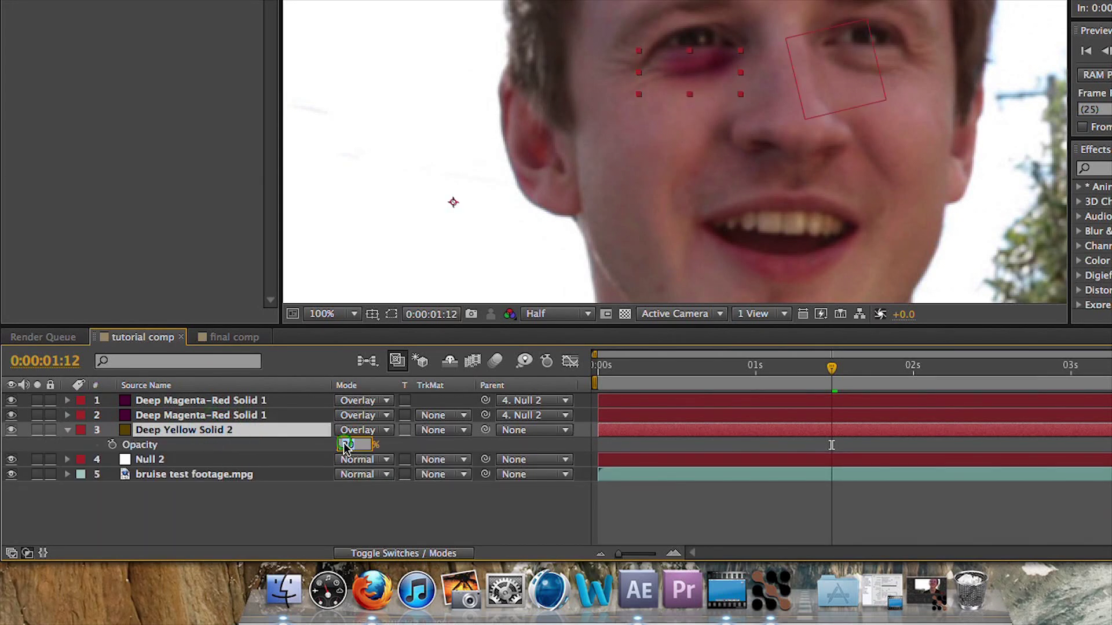
click(346, 446)
text(40)
key(Return)
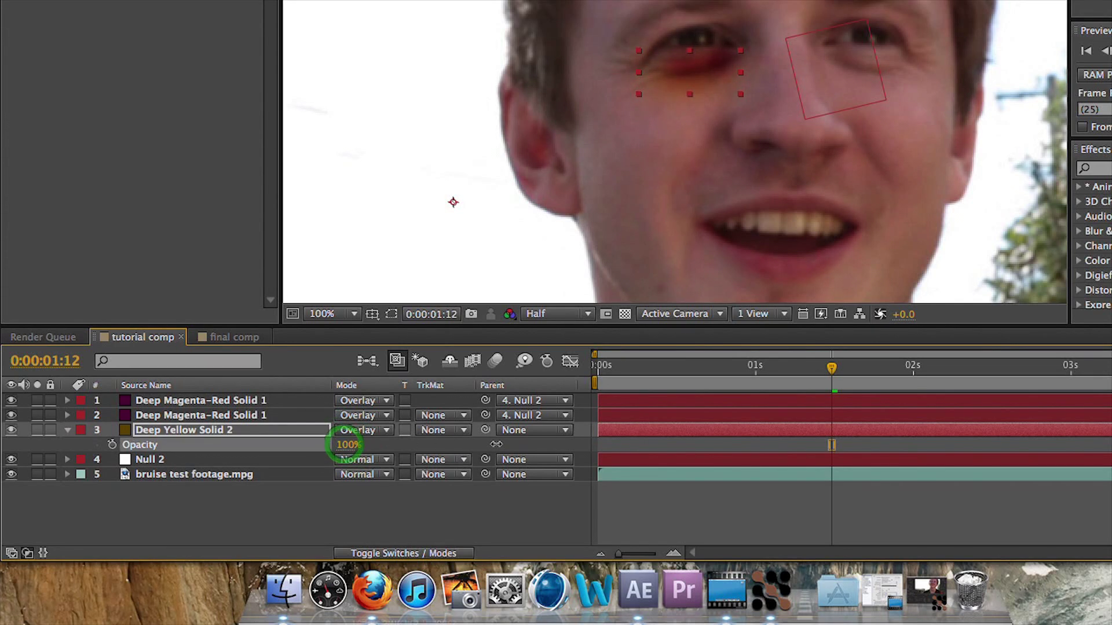
drag(496, 444, 579, 446)
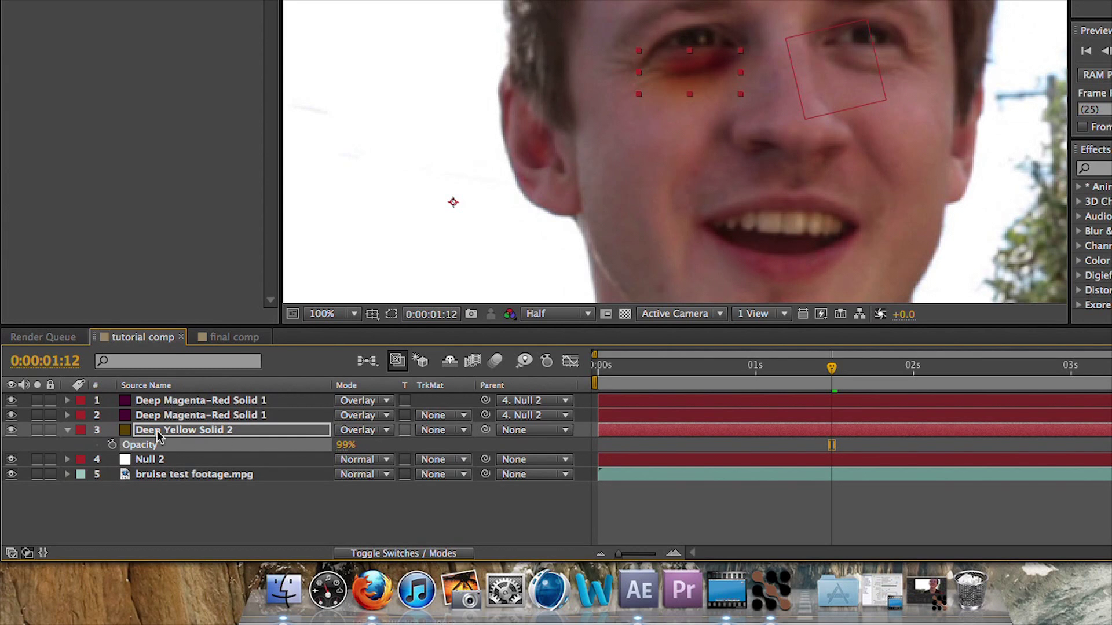
Increase the yellow solid's Mask 1 feather to 69 pixels
click(152, 432)
key(m)
click(99, 444)
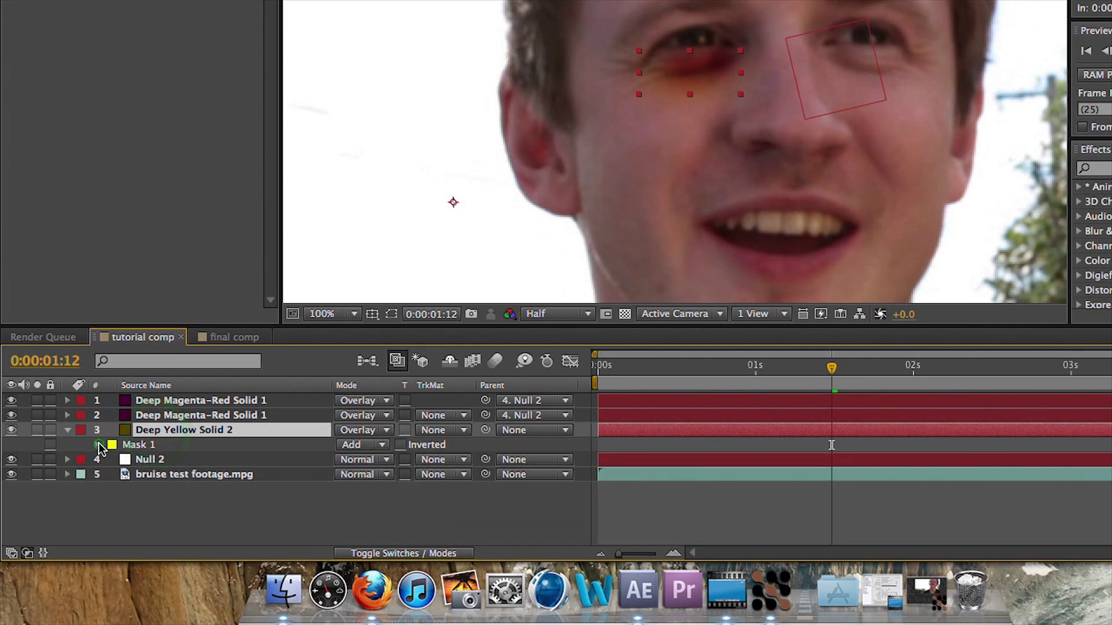
click(98, 445)
drag(362, 474, 380, 474)
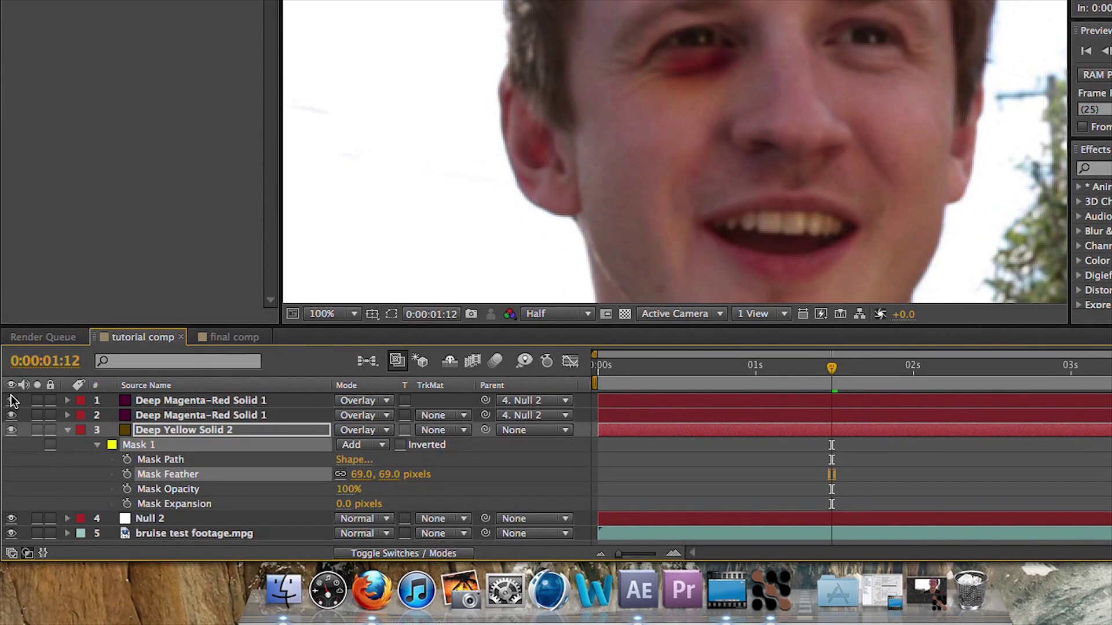
Hide the red and yellow bruise solids to compare, then deselect all layers
click(12, 415)
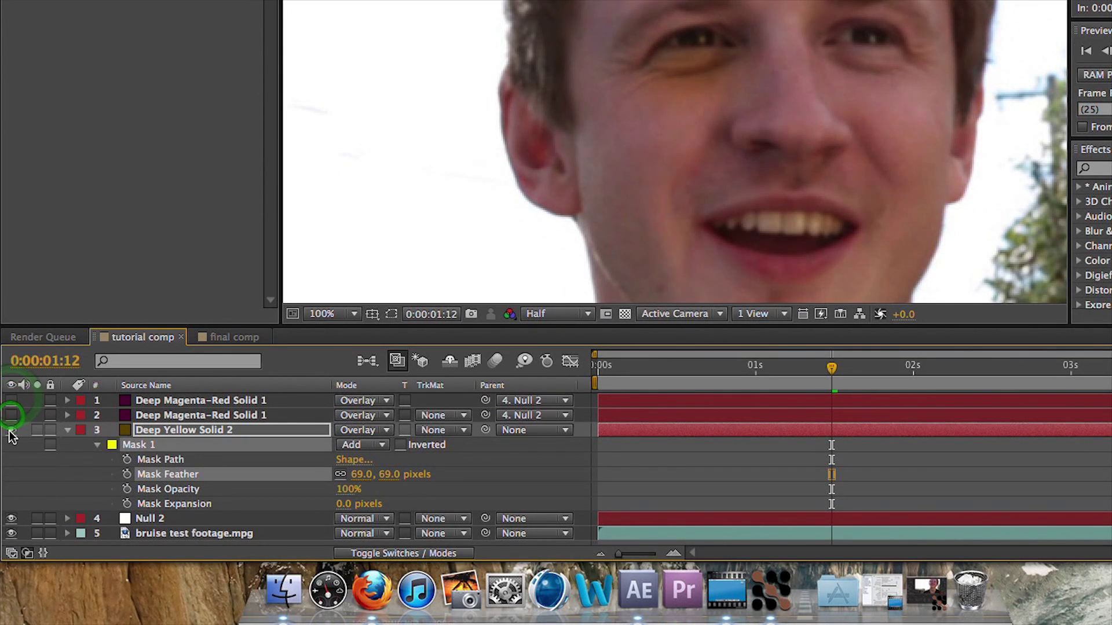
click(10, 431)
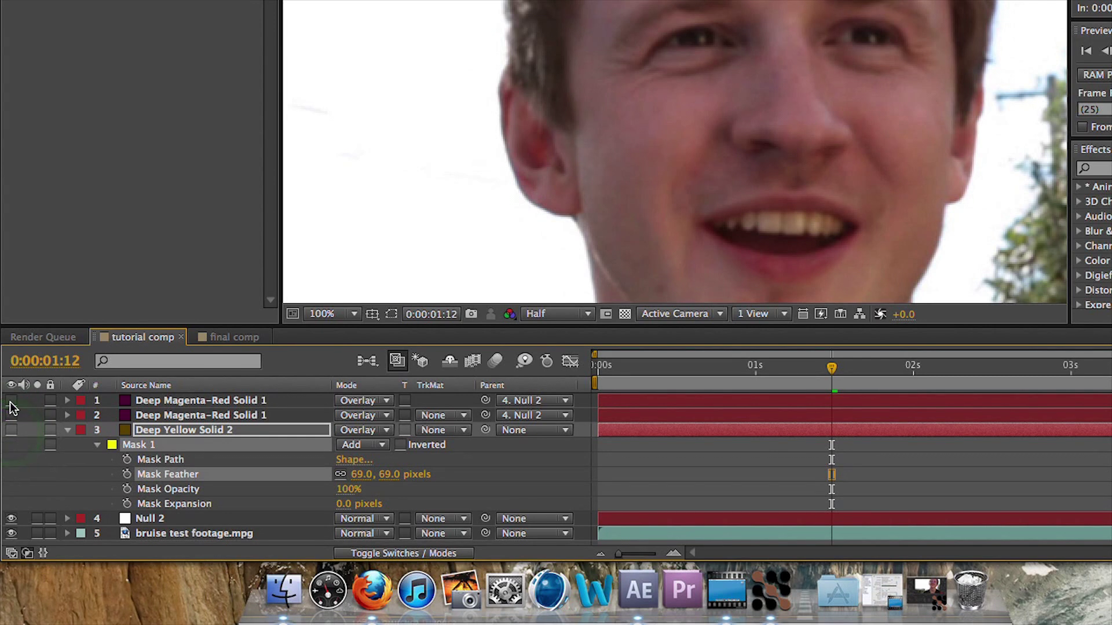
key(F2)
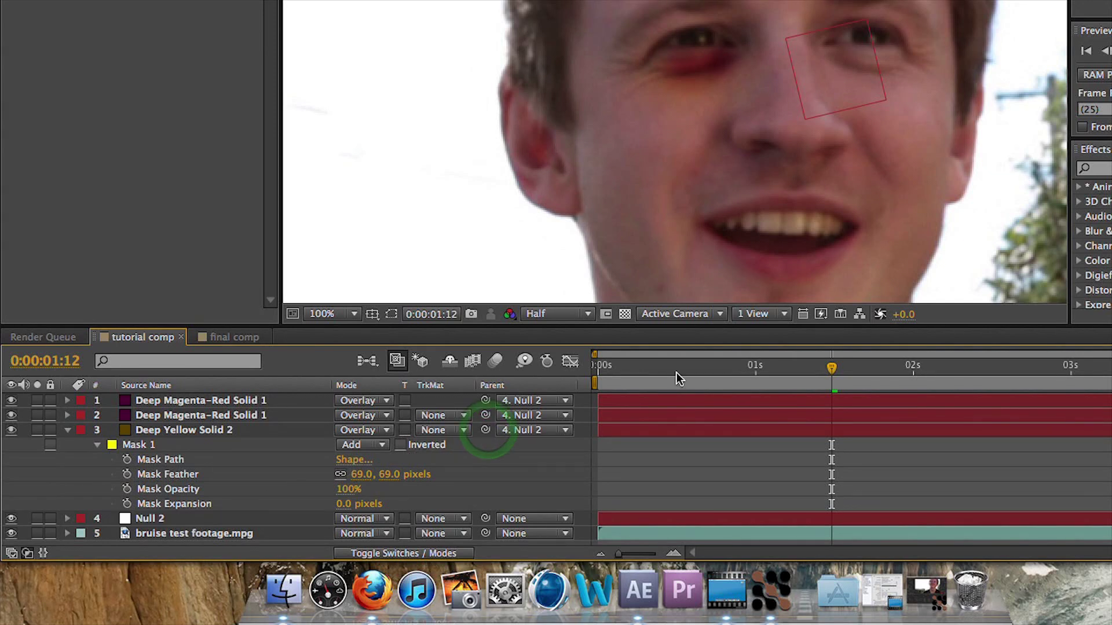
Return to the clip start and RAM-preview the tracked bruise with numpad 0
drag(673, 378, 596, 378)
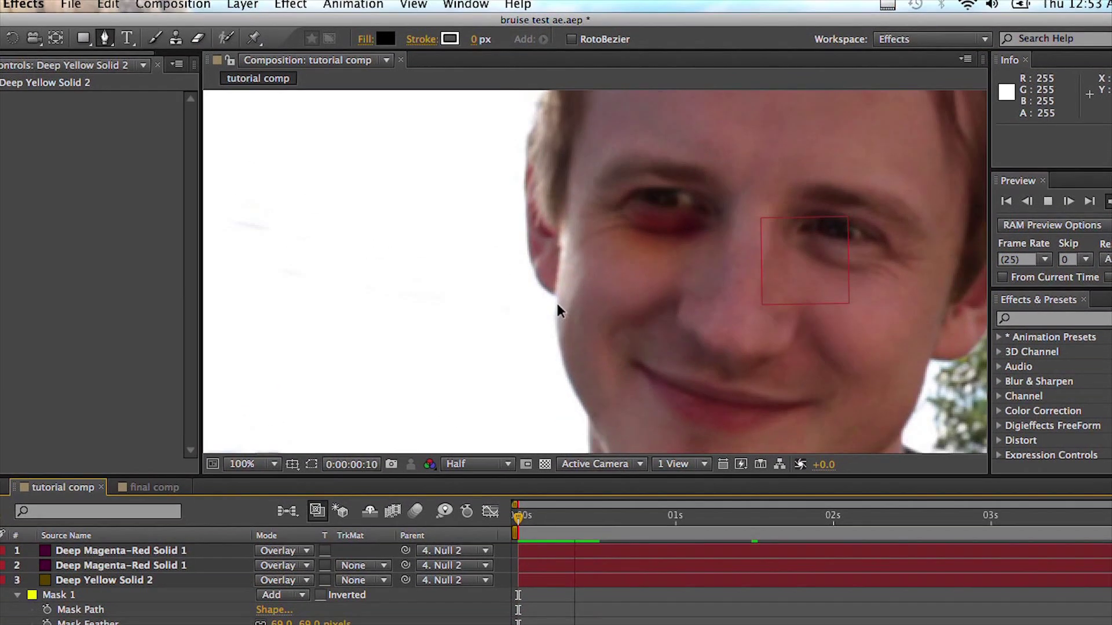
scroll(557, 307, down, 1)
key(space)
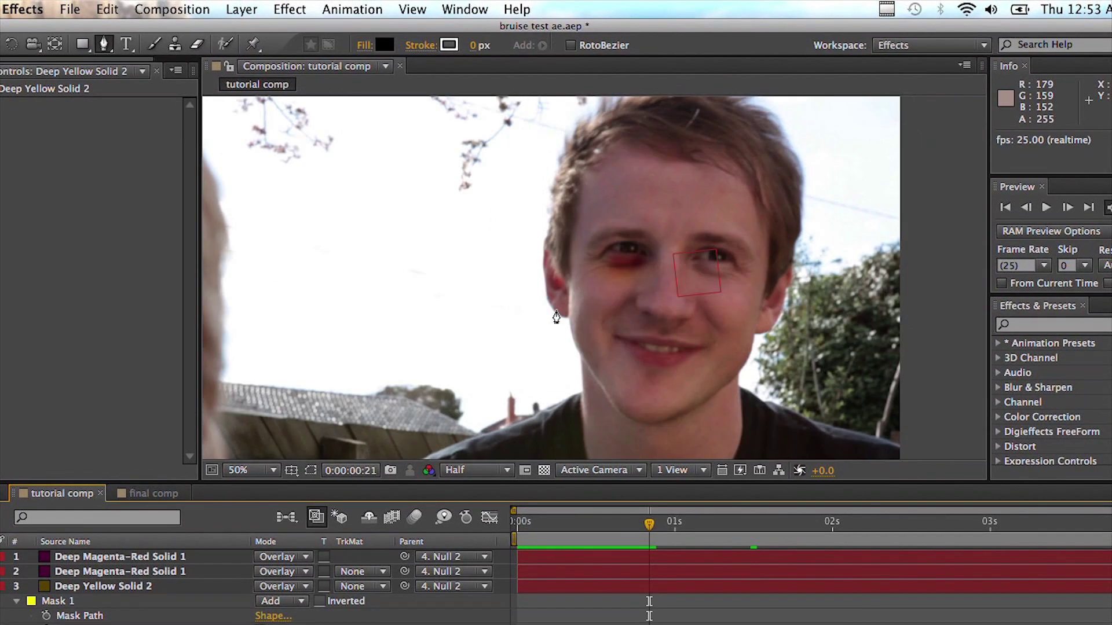
key(KP_0)
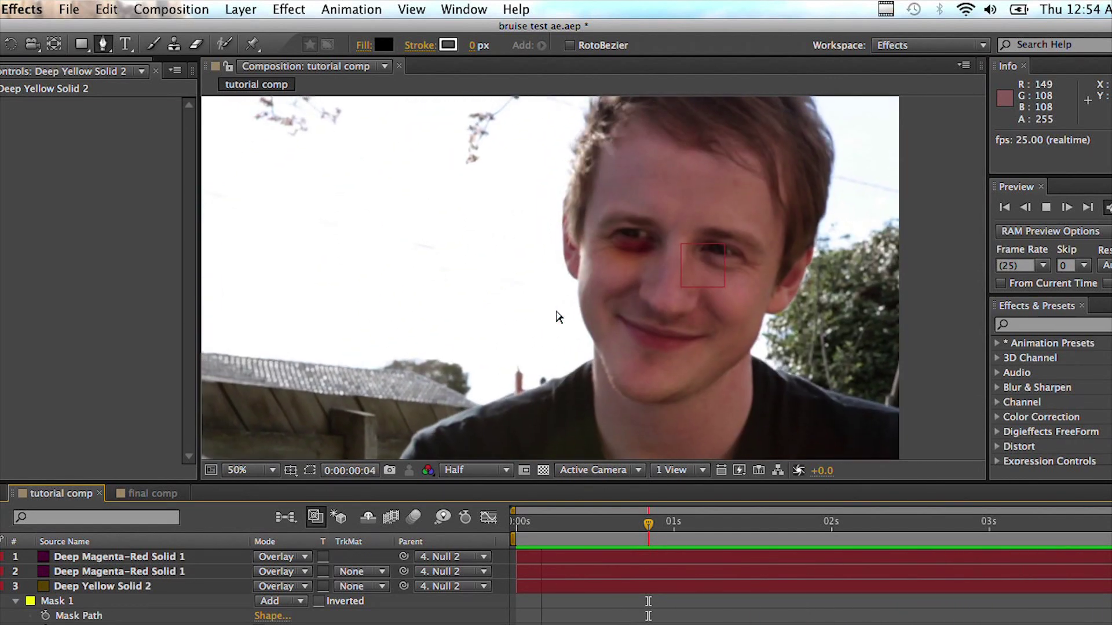
key(space)
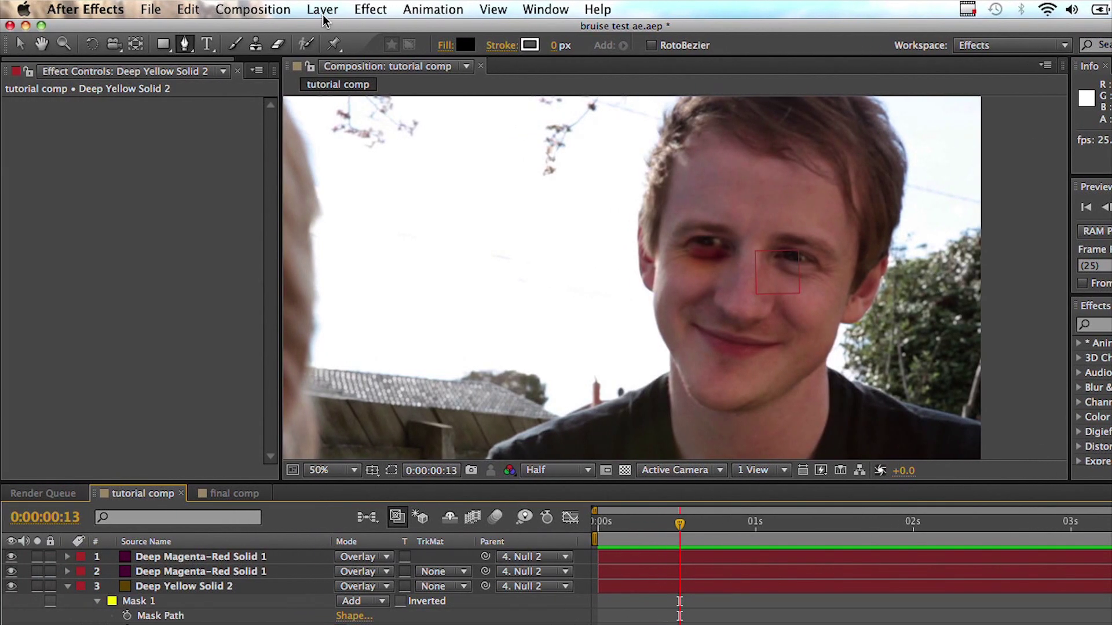
Add a new adjustment layer, Adjustment Layer 2, above the bruise solids
click(240, 9)
mouse_move(255, 36)
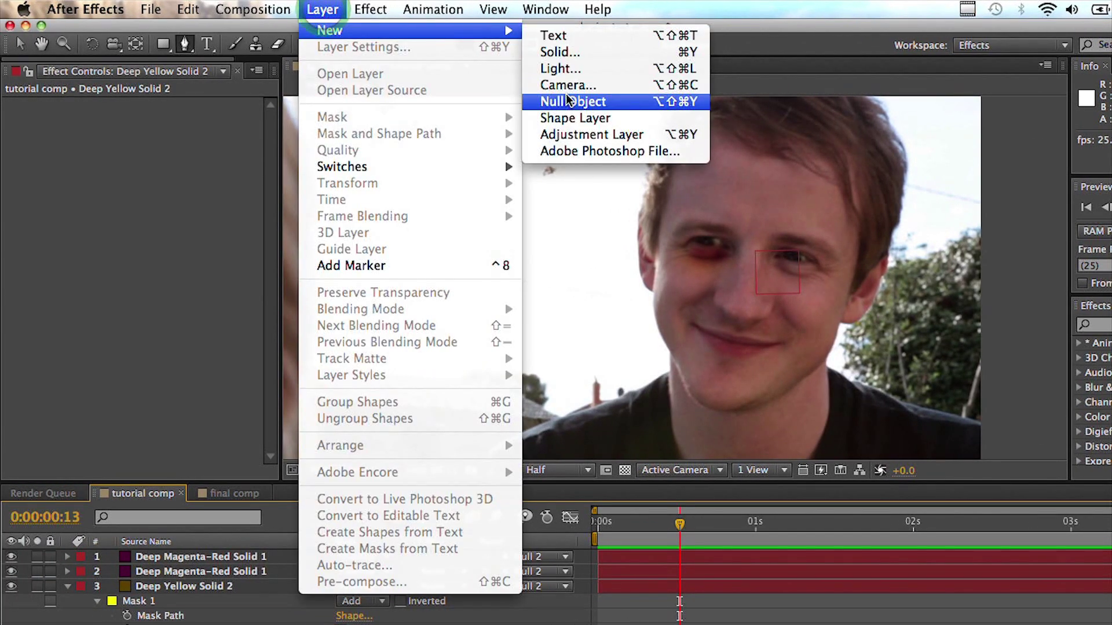
click(571, 135)
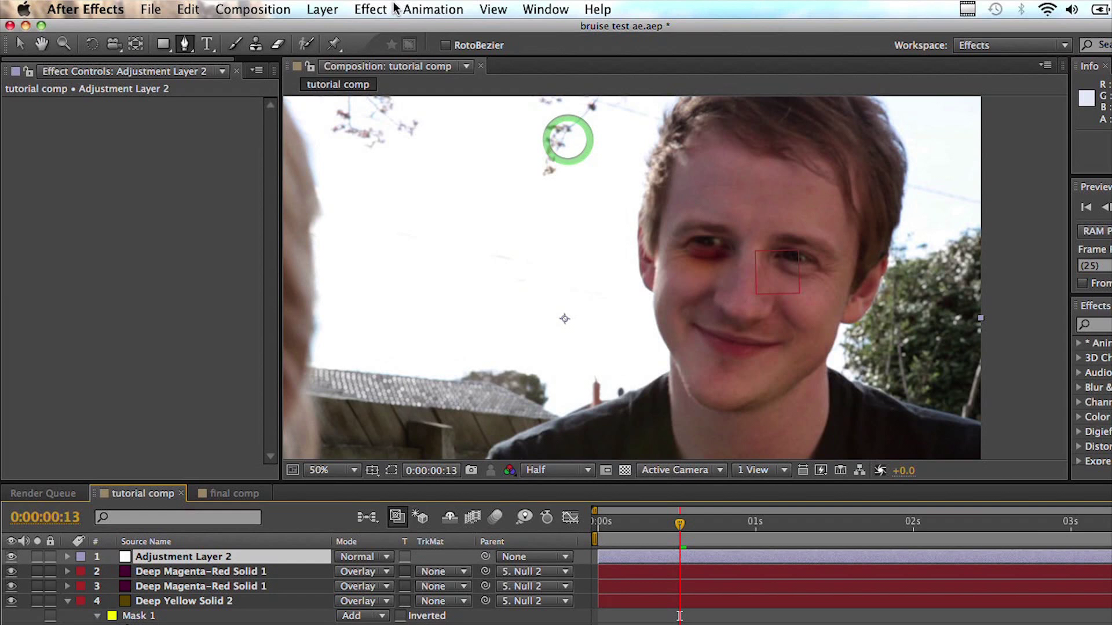
Apply Curves to the adjustment layer and bend the RGB curve slightly
click(263, 9)
mouse_move(306, 156)
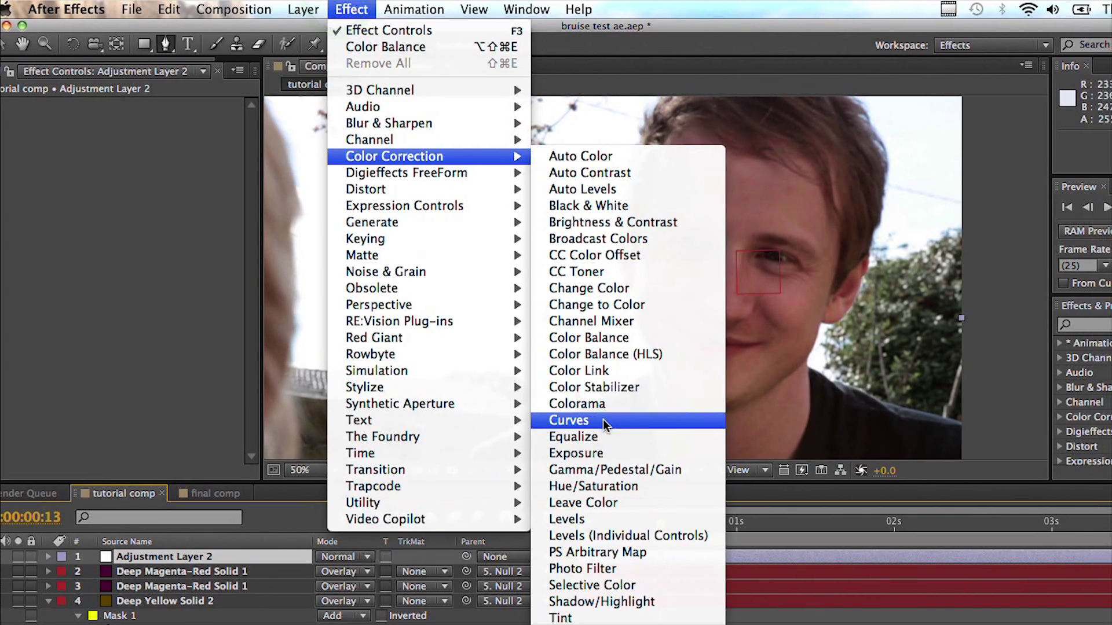
click(603, 419)
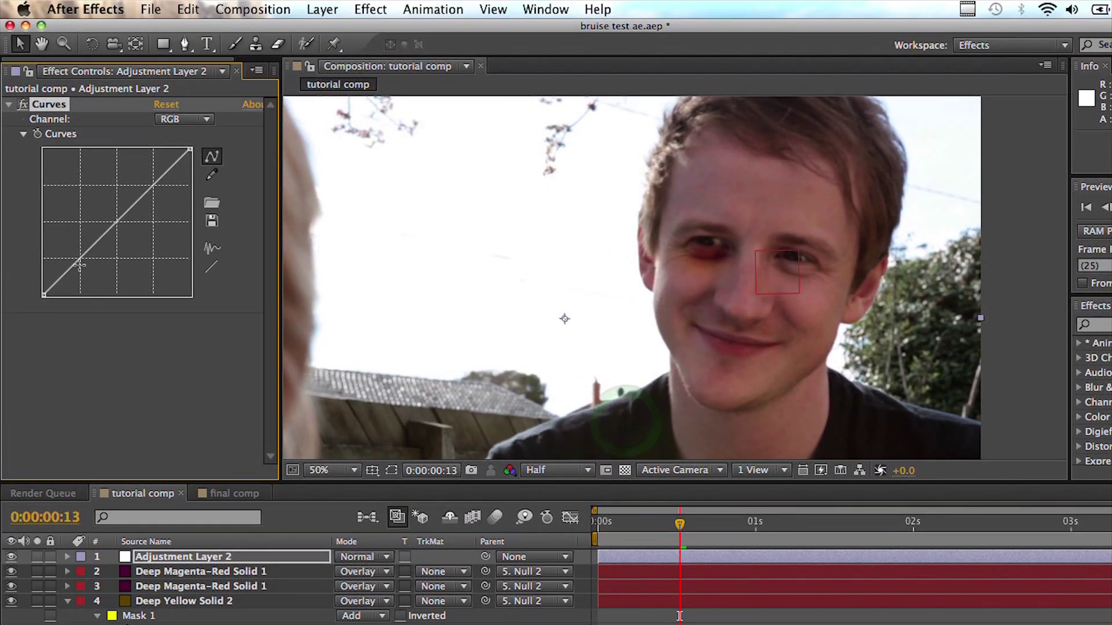
drag(79, 264, 77, 263)
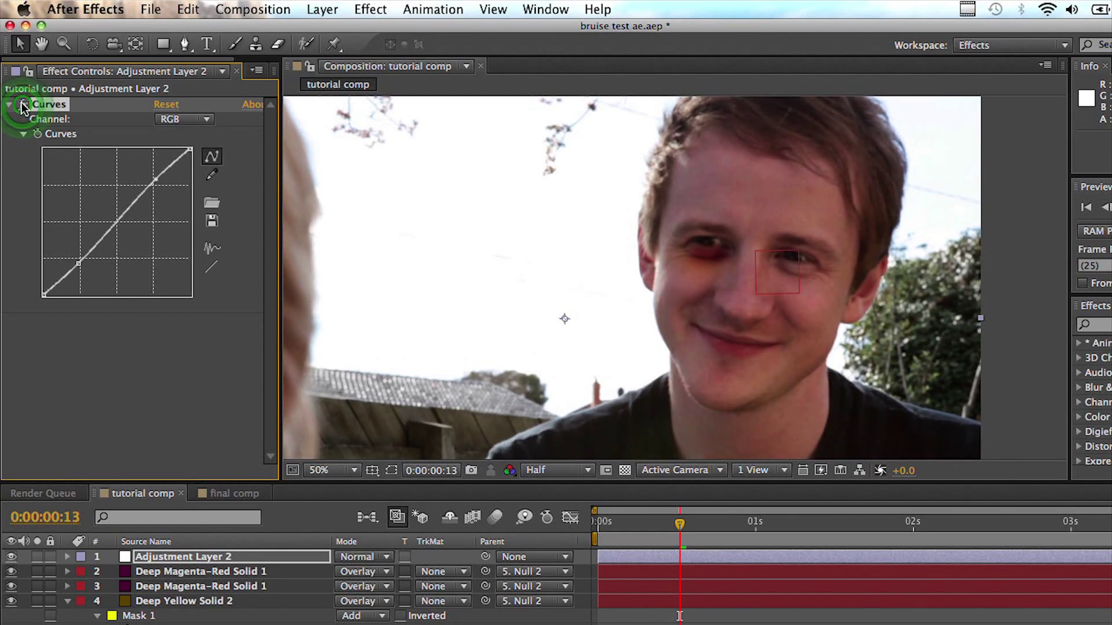
Apply Color Balance to Adjustment Layer 2 and set the red balances to 5
click(374, 9)
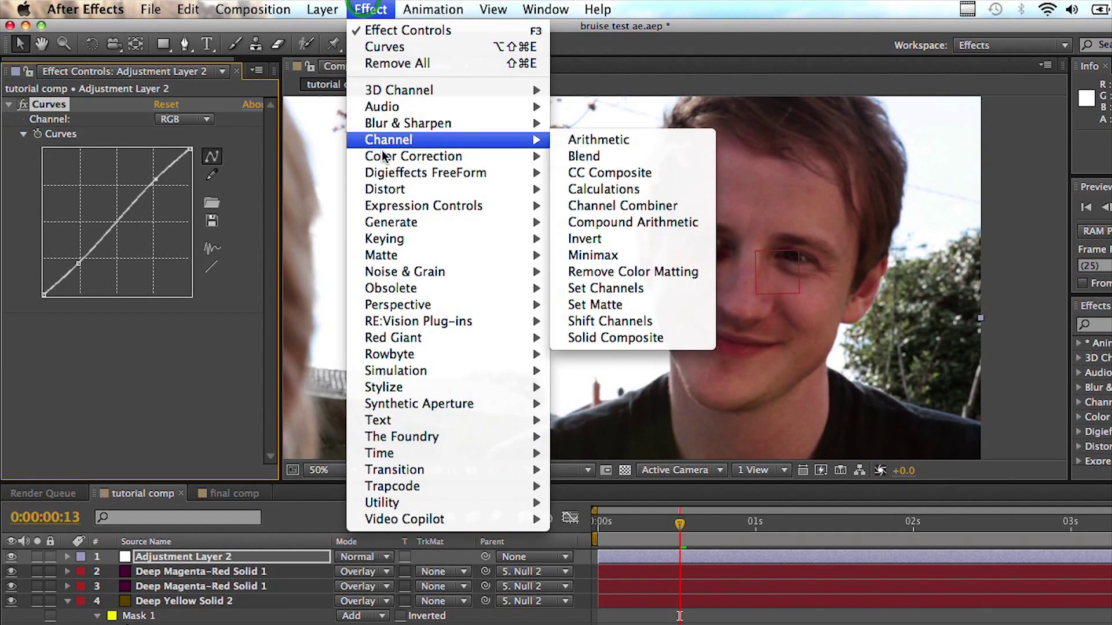
mouse_move(381, 155)
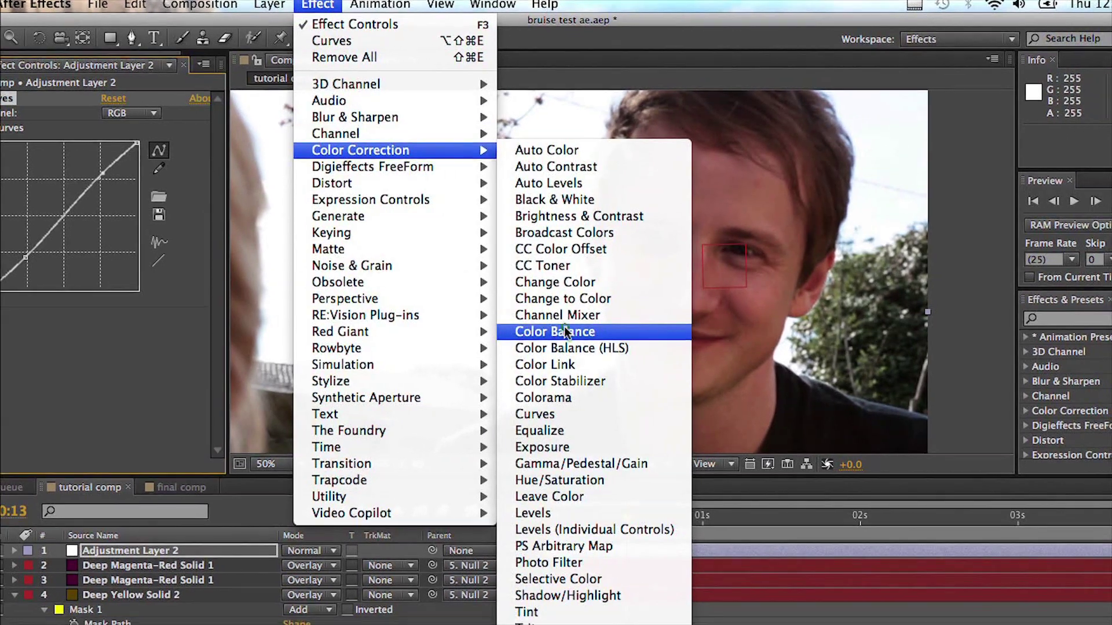
click(606, 338)
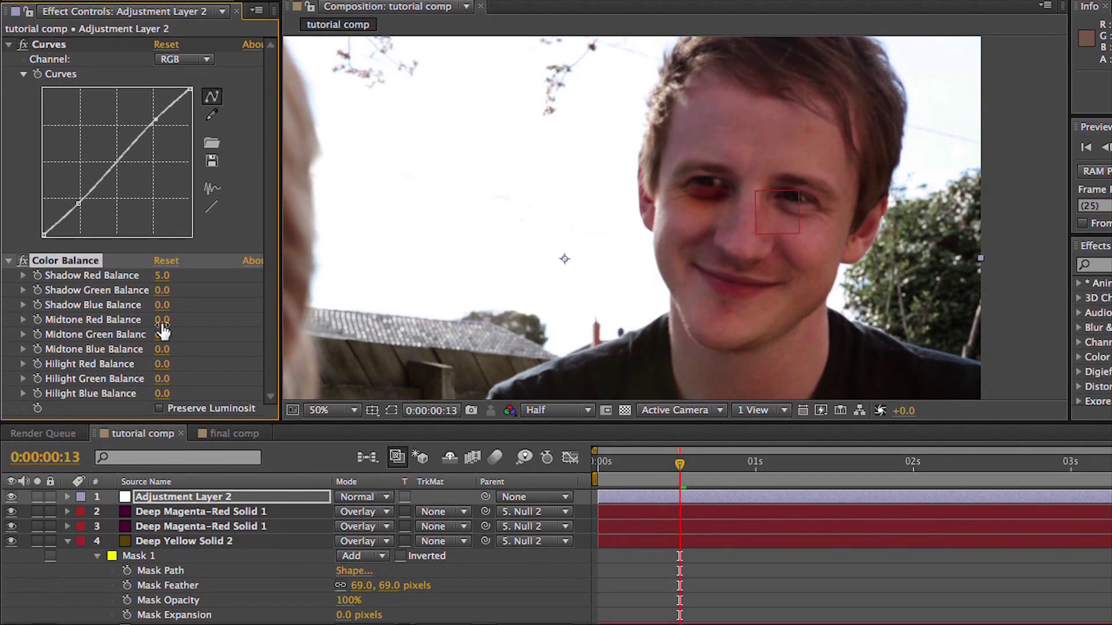
click(162, 320)
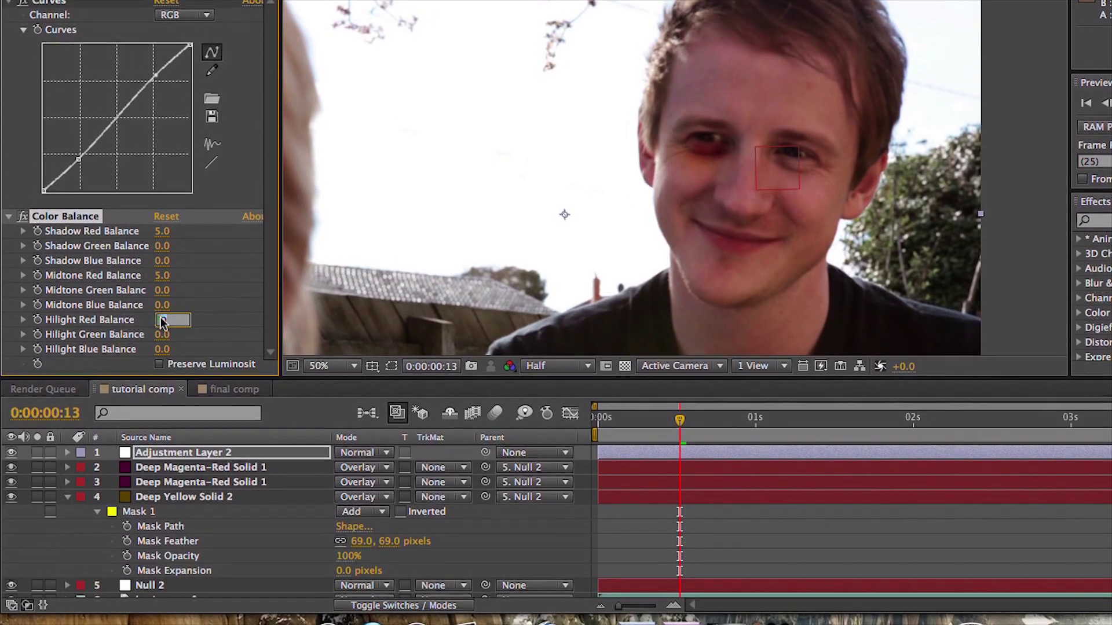
click(162, 377)
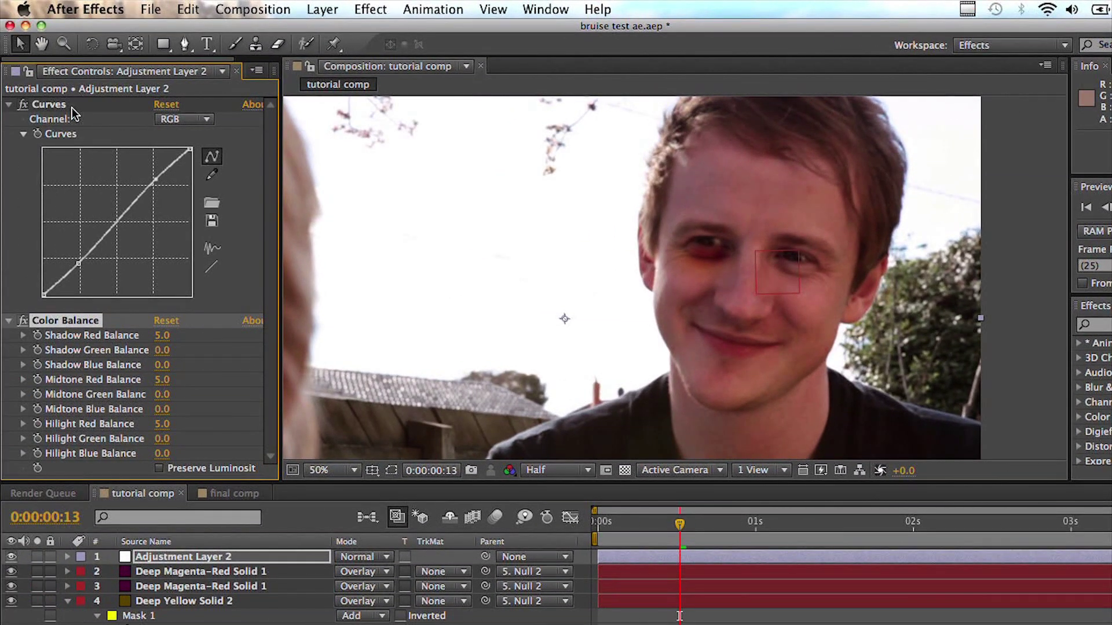
Set Shadow Blue Balance and Midtone Blue Balance to -5
click(25, 324)
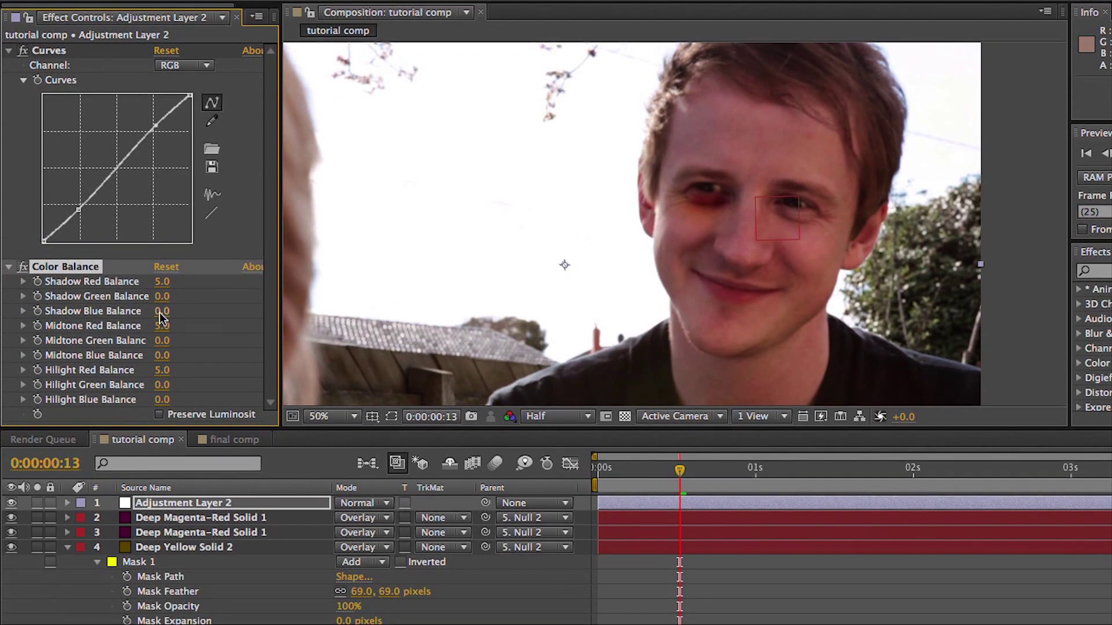
text(-5)
key(Return)
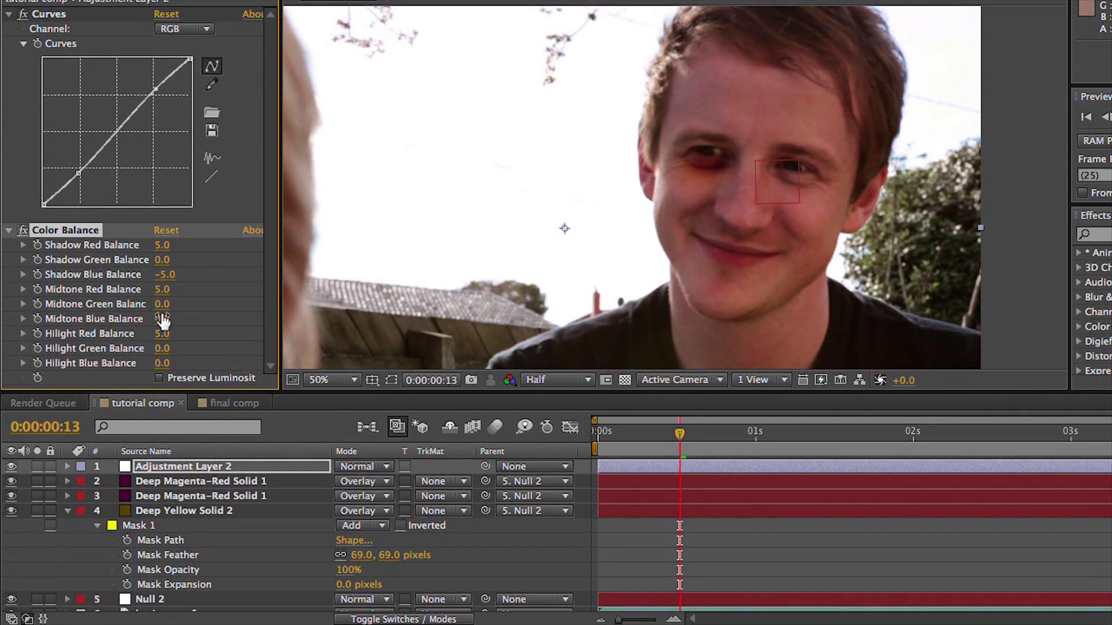
click(162, 318)
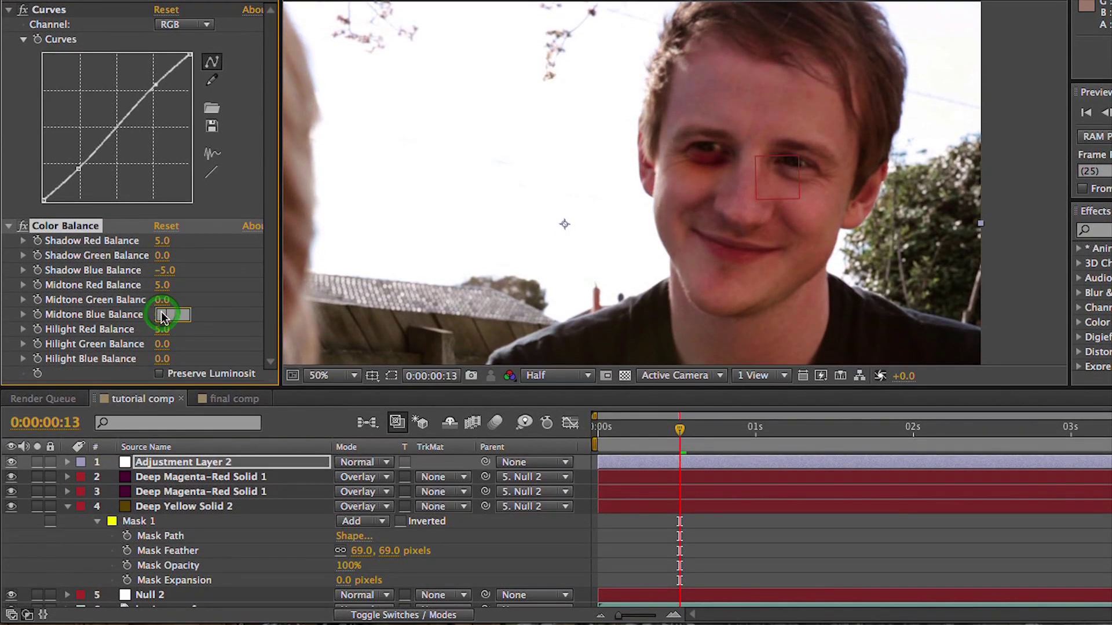
text(-5)
key(Return)
scroll(484, 265, down, 2)
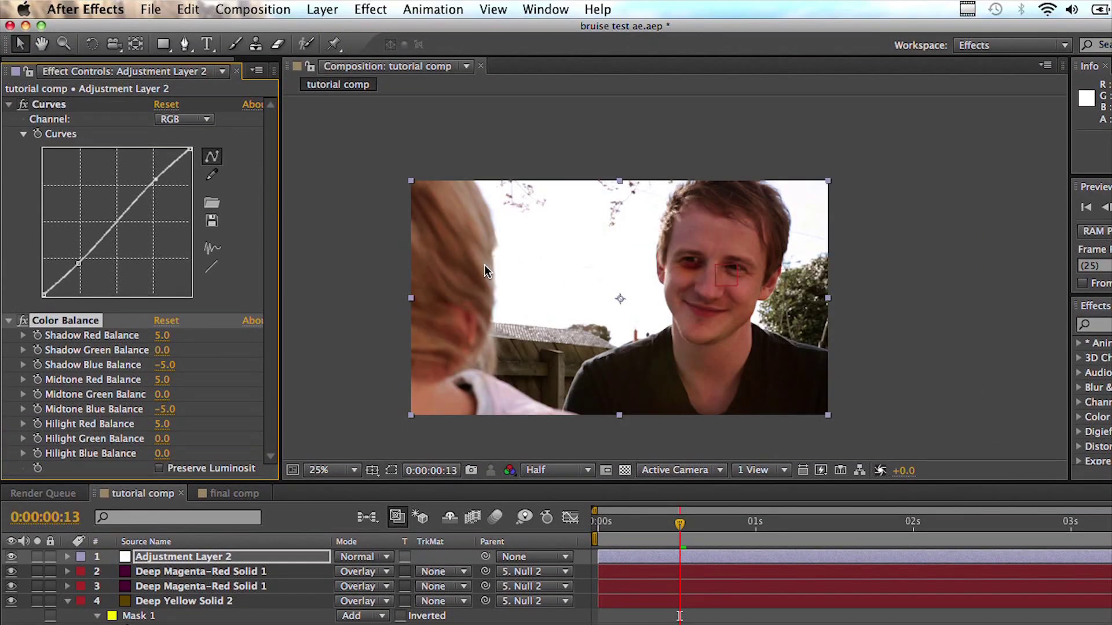
scroll(484, 265, up, 1)
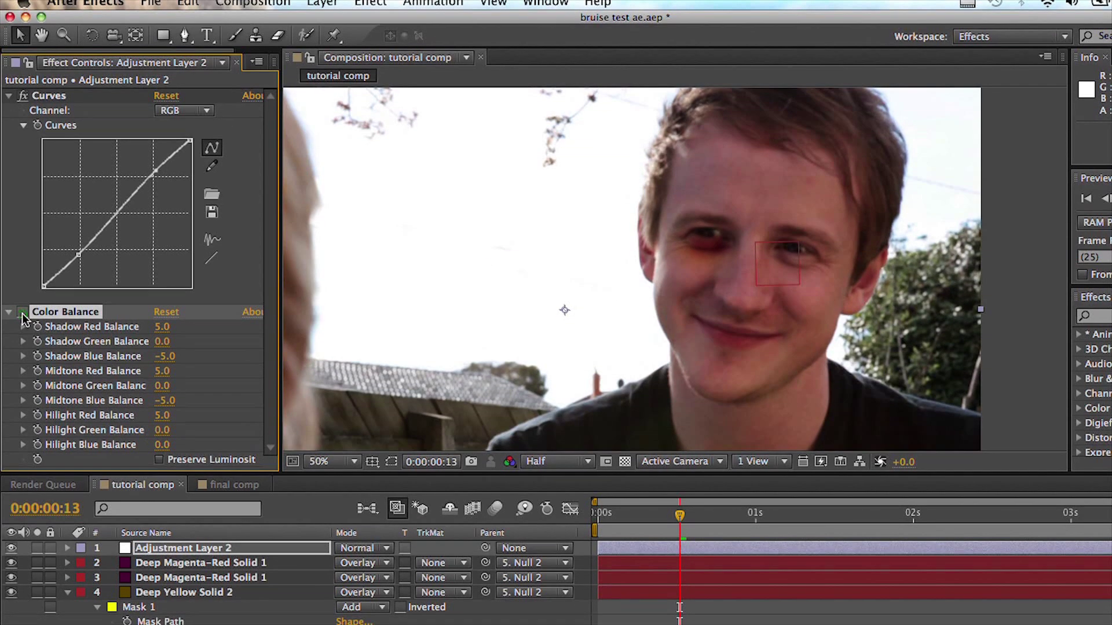
click(24, 318)
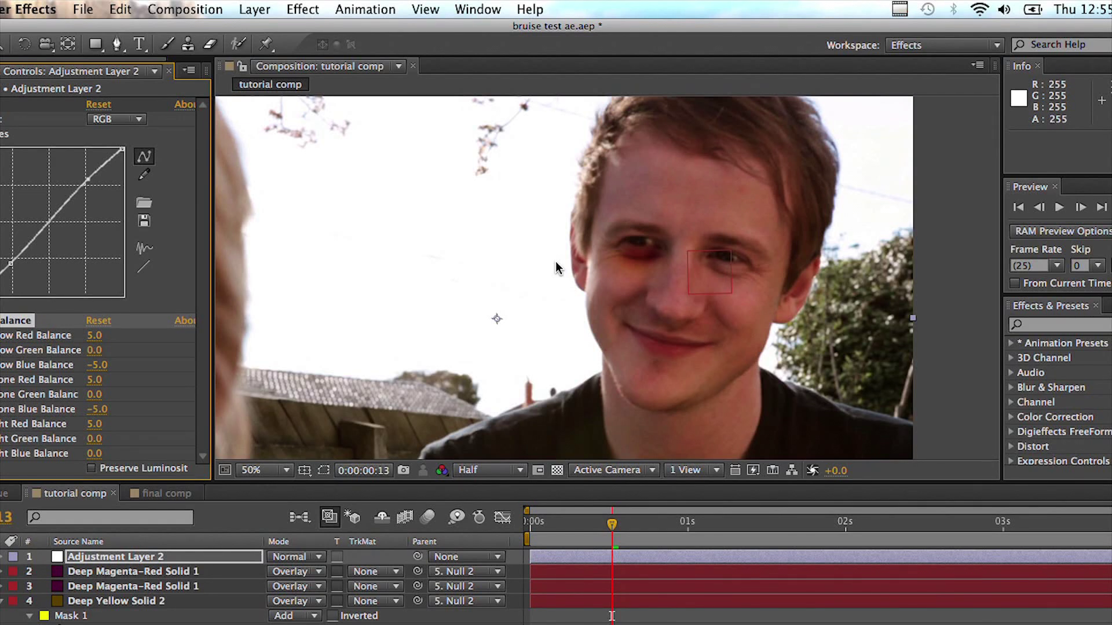
key(space)
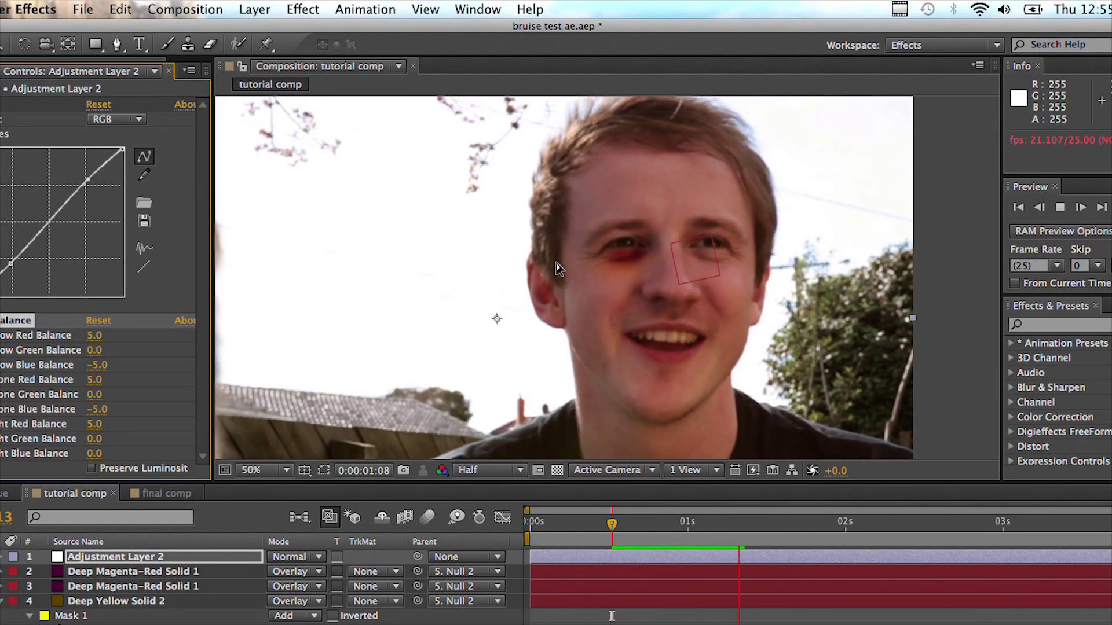